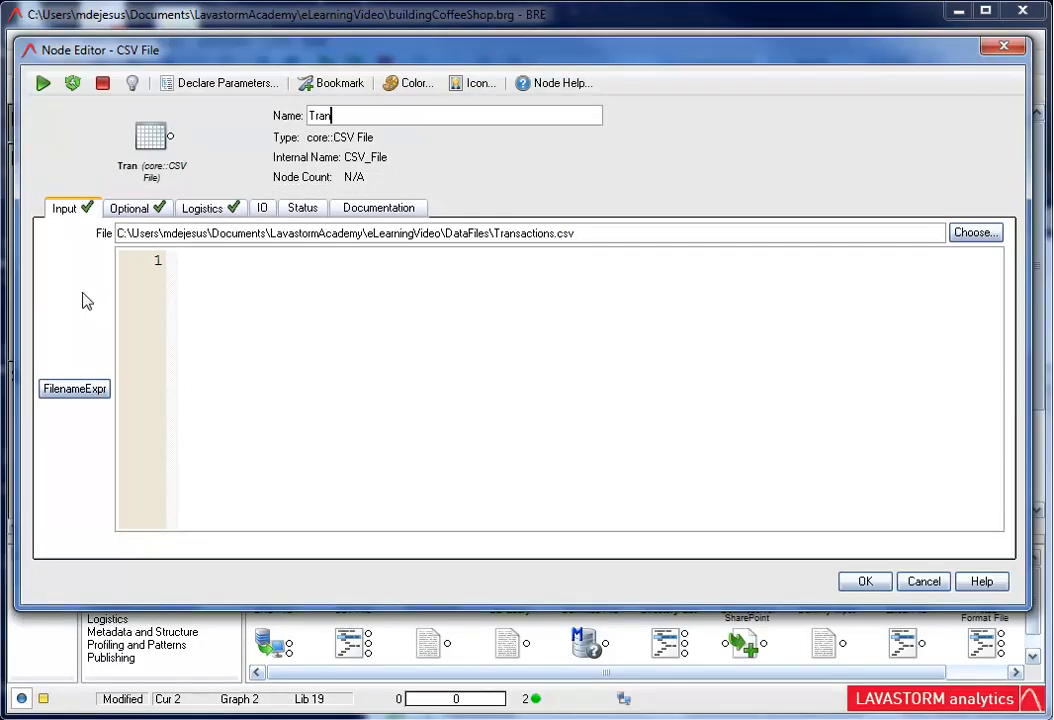
Accept the Transactions CSV node's settings and add an Excel File node named Prices in the Secondary area
{"action": "left_click", "coordinate": [865, 581]}
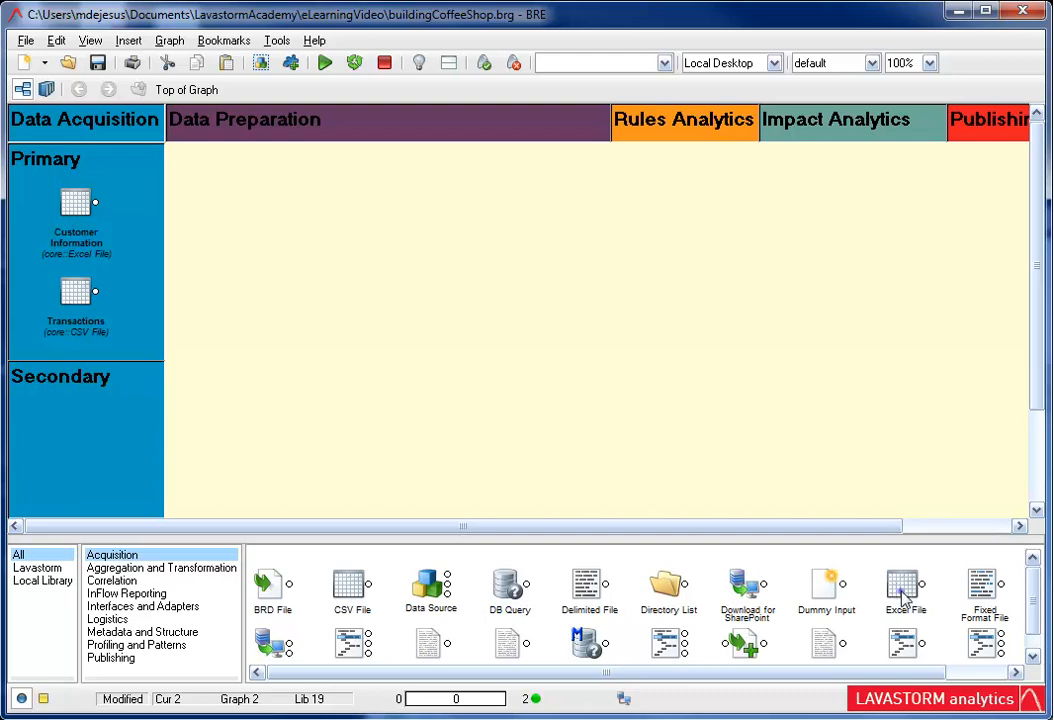
{"action": "double_click", "coordinate": [903, 590]}
{"action": "double_click", "coordinate": [76, 420]}
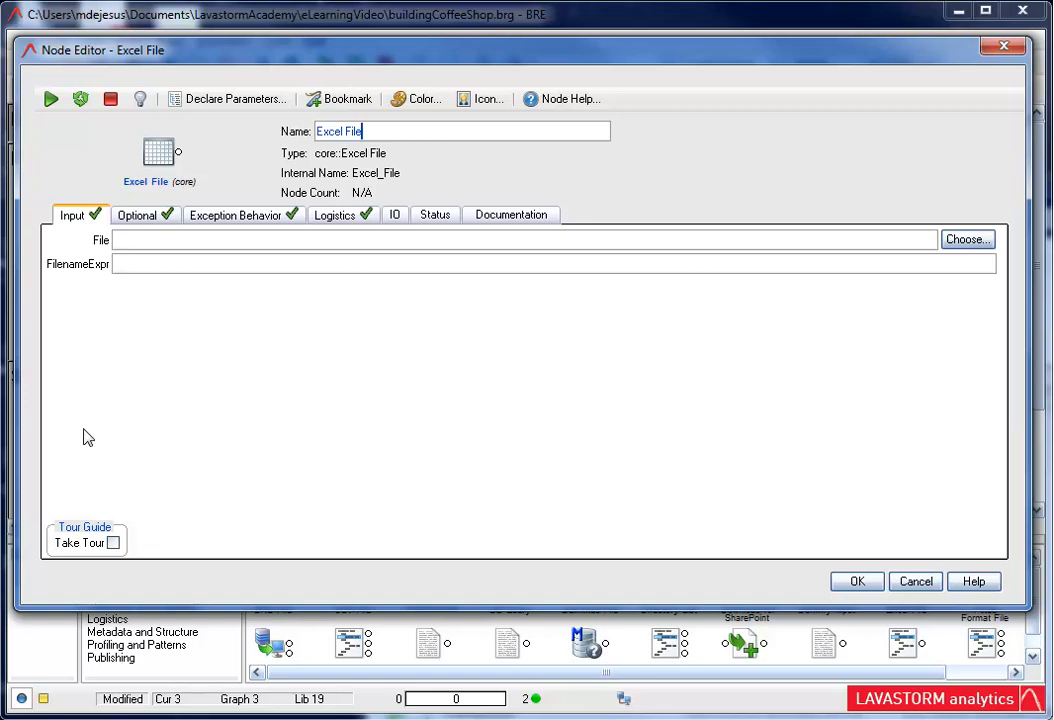
{"action": "type", "text": "Prices"}
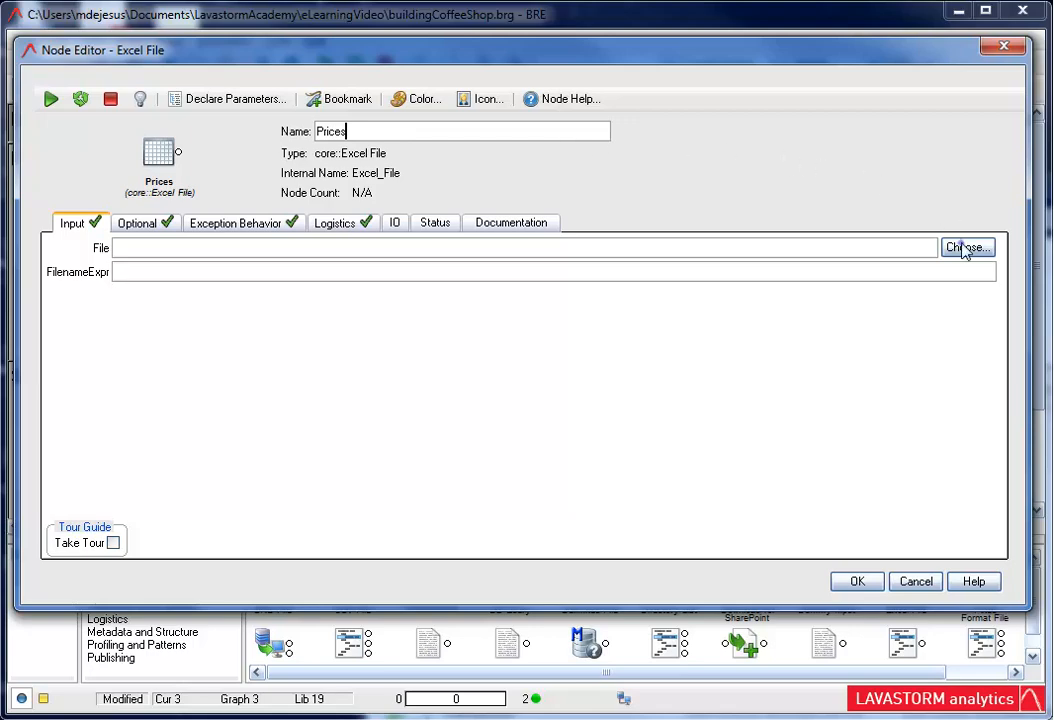
Set the Prices file in the DataFiles folder as the Prices node's input and accept the node settings
{"action": "left_click", "coordinate": [963, 248]}
{"action": "left_click", "coordinate": [240, 302]}
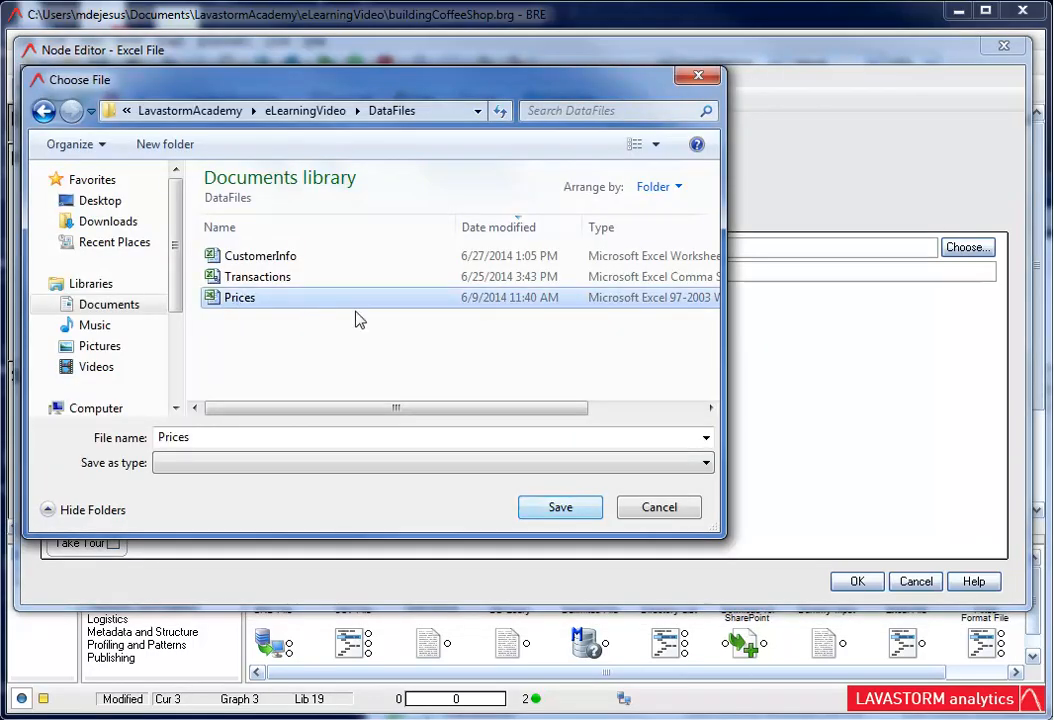
{"action": "left_click", "coordinate": [568, 513]}
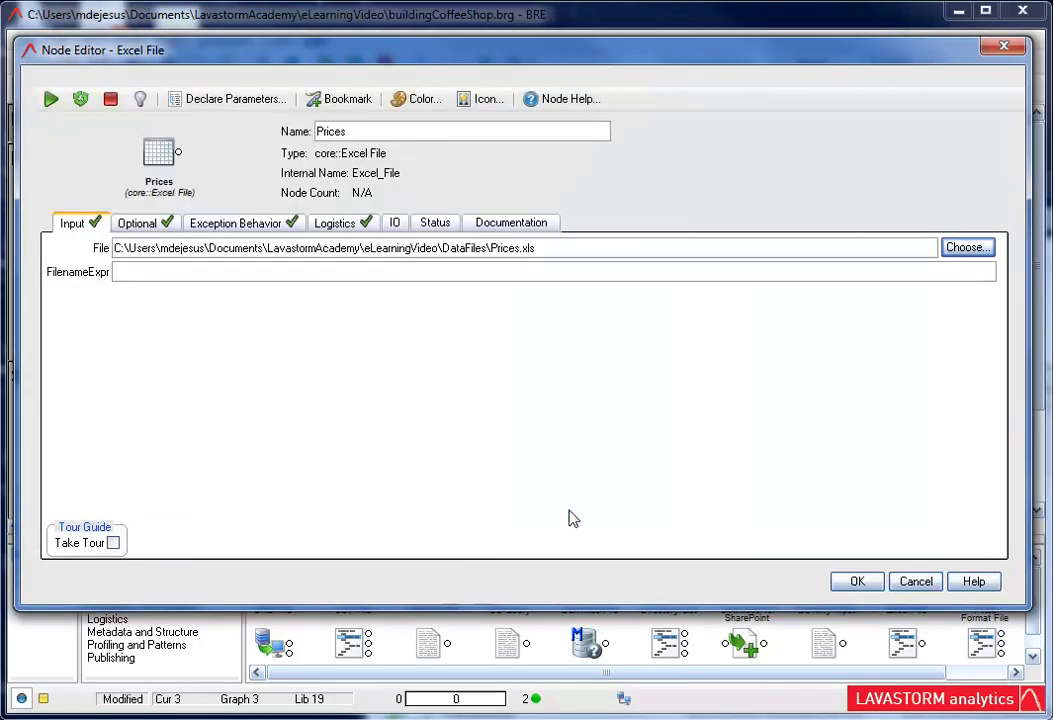
{"action": "left_click", "coordinate": [860, 583]}
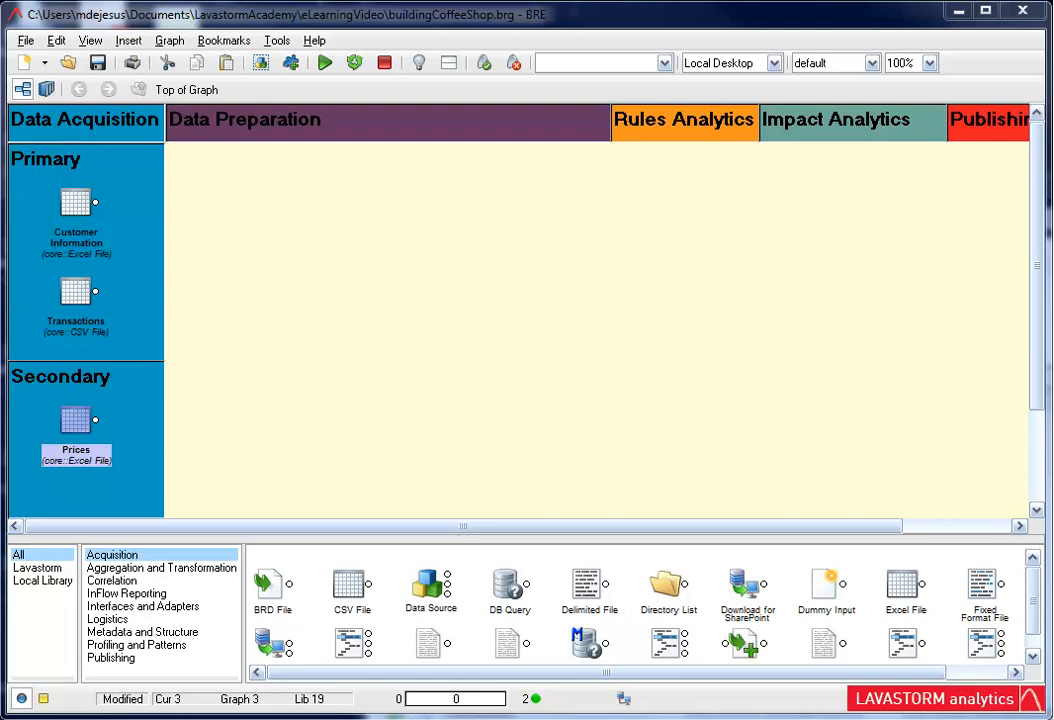
Run all three data acquisition nodes and view the Transactions node's output data
{"action": "key", "text": "ctrl+a"}
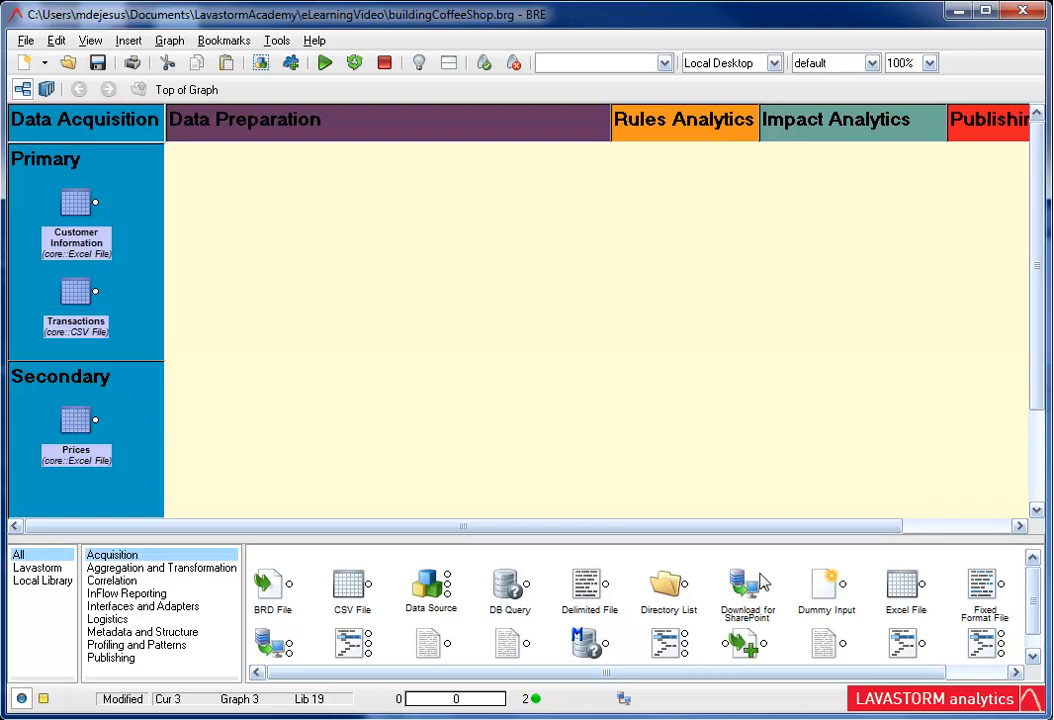
{"action": "left_click", "coordinate": [325, 63]}
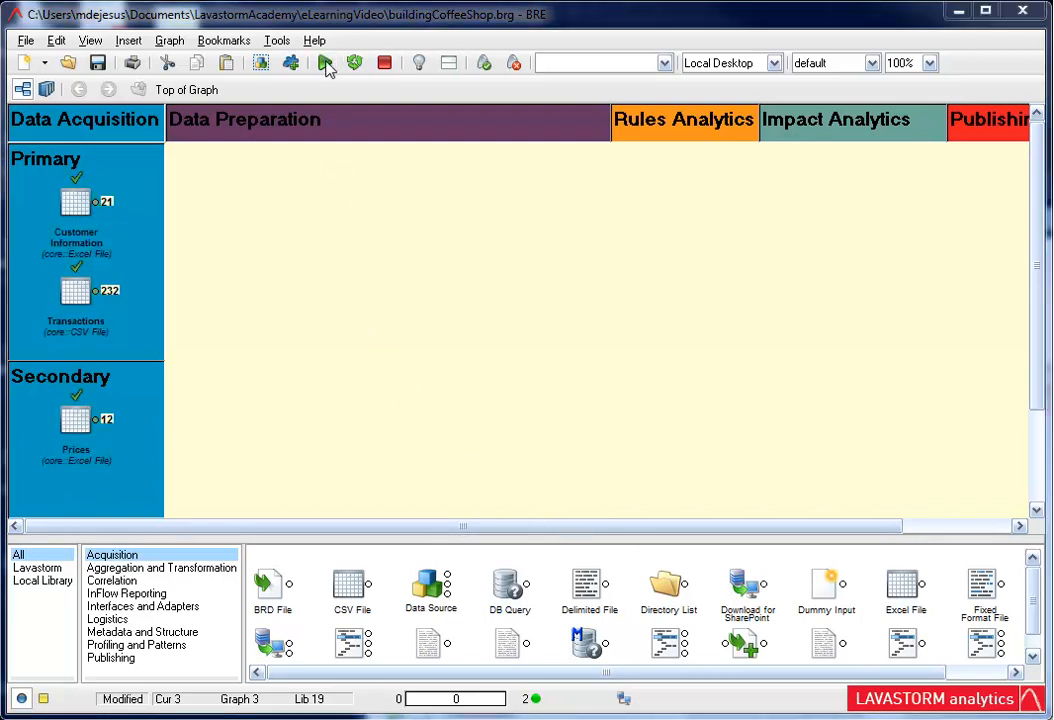
{"action": "double_click", "coordinate": [96, 291]}
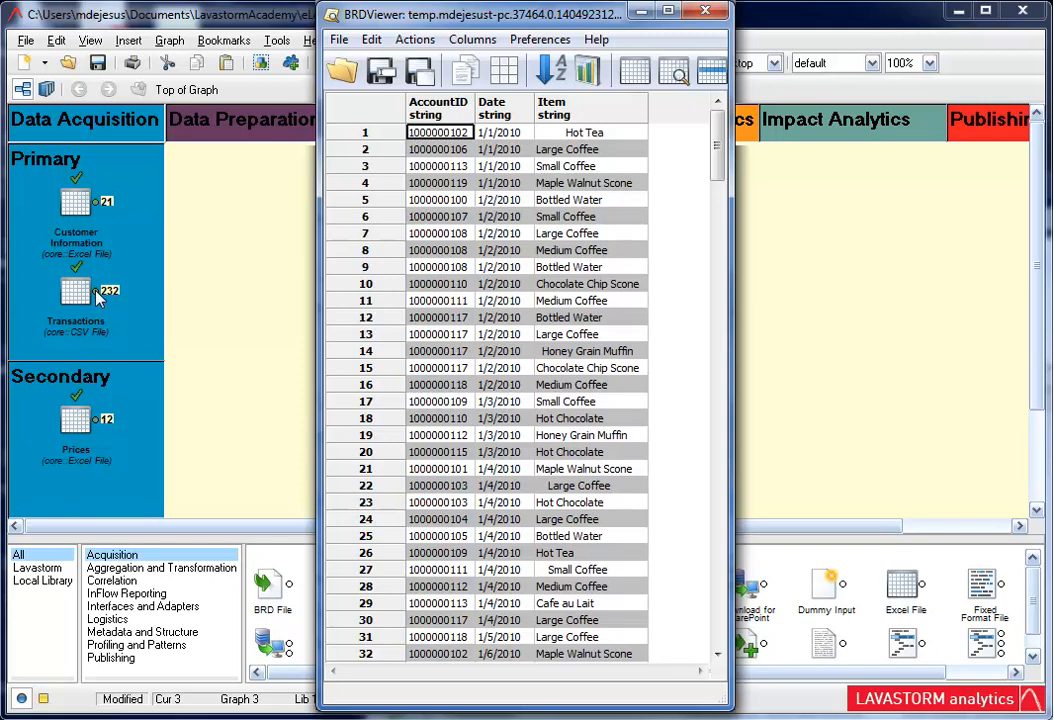
{"action": "left_click", "coordinate": [707, 11]}
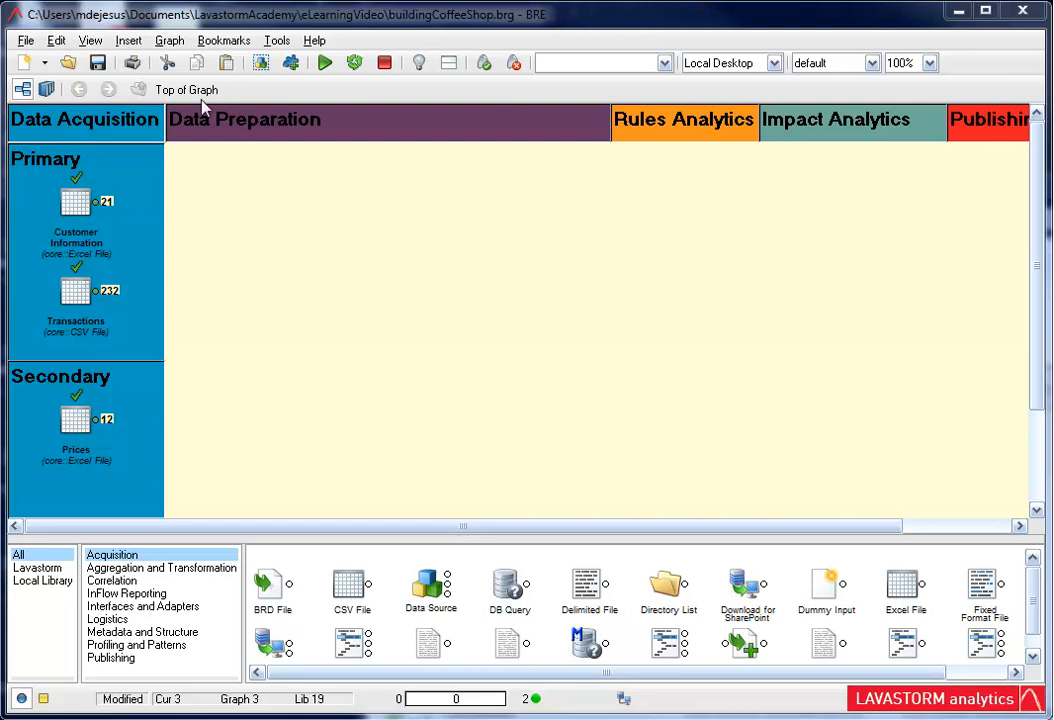
Attach a Data Analyzer node to each of Transactions, Customer Information and Prices, and run all three analyzers
{"action": "left_click", "coordinate": [85, 305]}
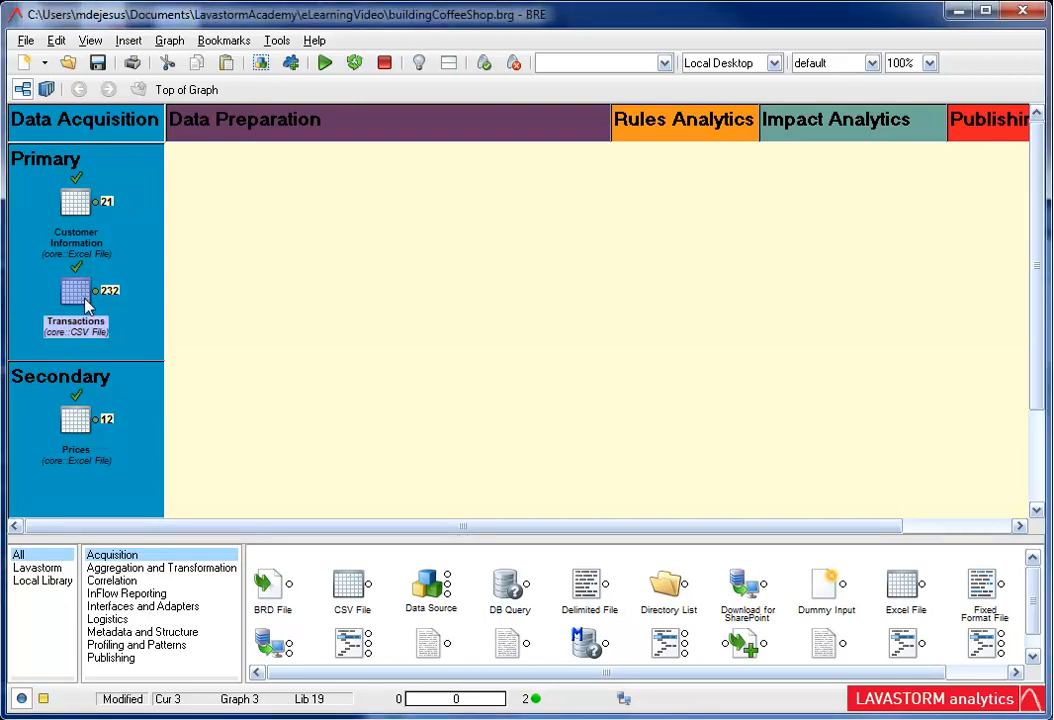
{"action": "left_click", "coordinate": [159, 646]}
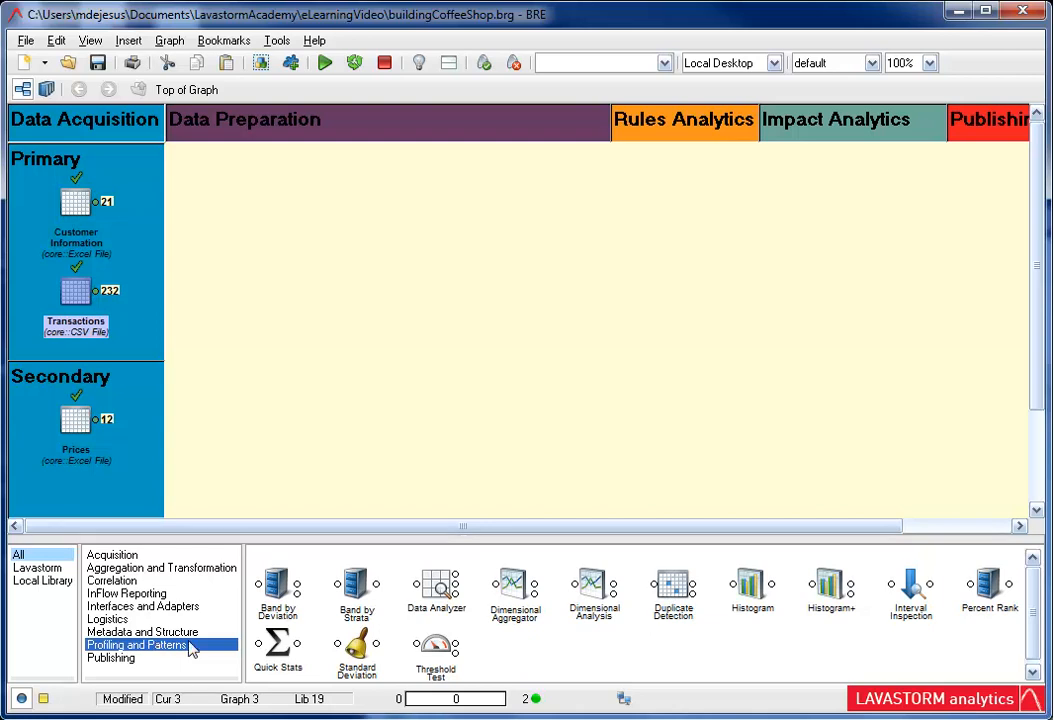
{"action": "double_click", "coordinate": [440, 585]}
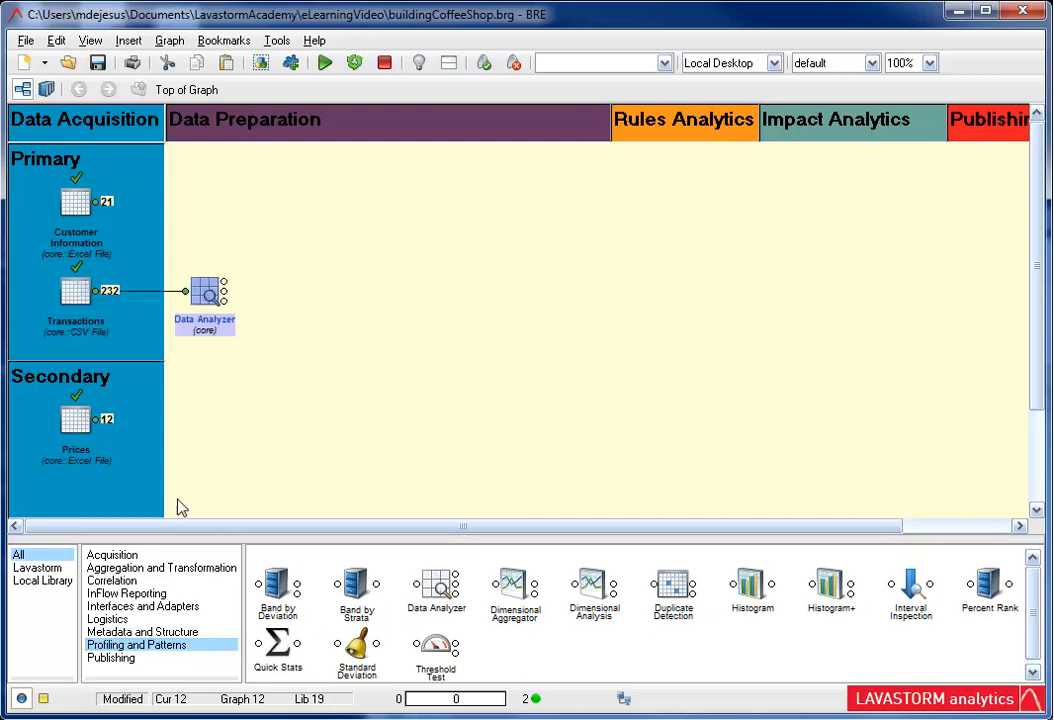
{"action": "left_click", "coordinate": [72, 205]}
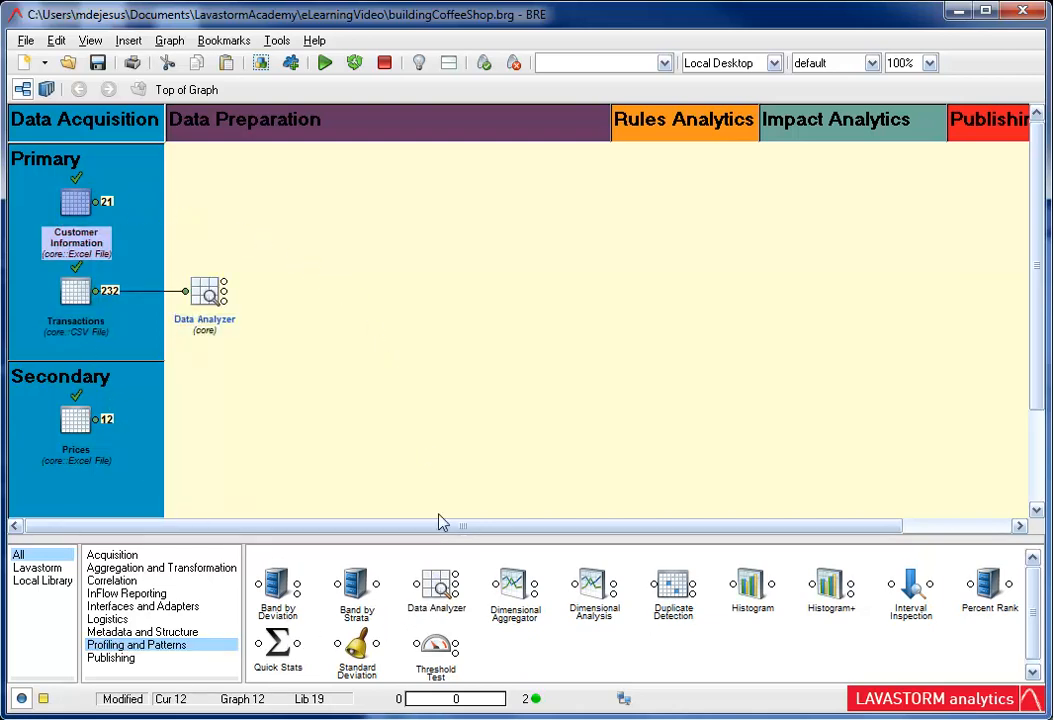
{"action": "double_click", "coordinate": [440, 590]}
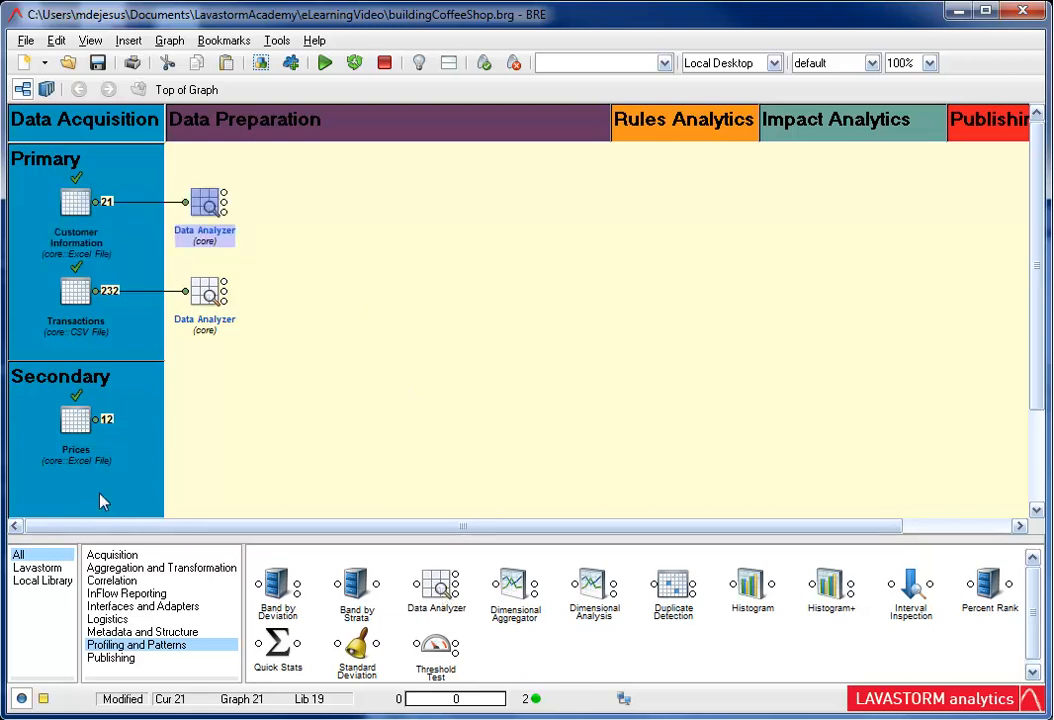
{"action": "left_click", "coordinate": [75, 410]}
{"action": "double_click", "coordinate": [440, 590]}
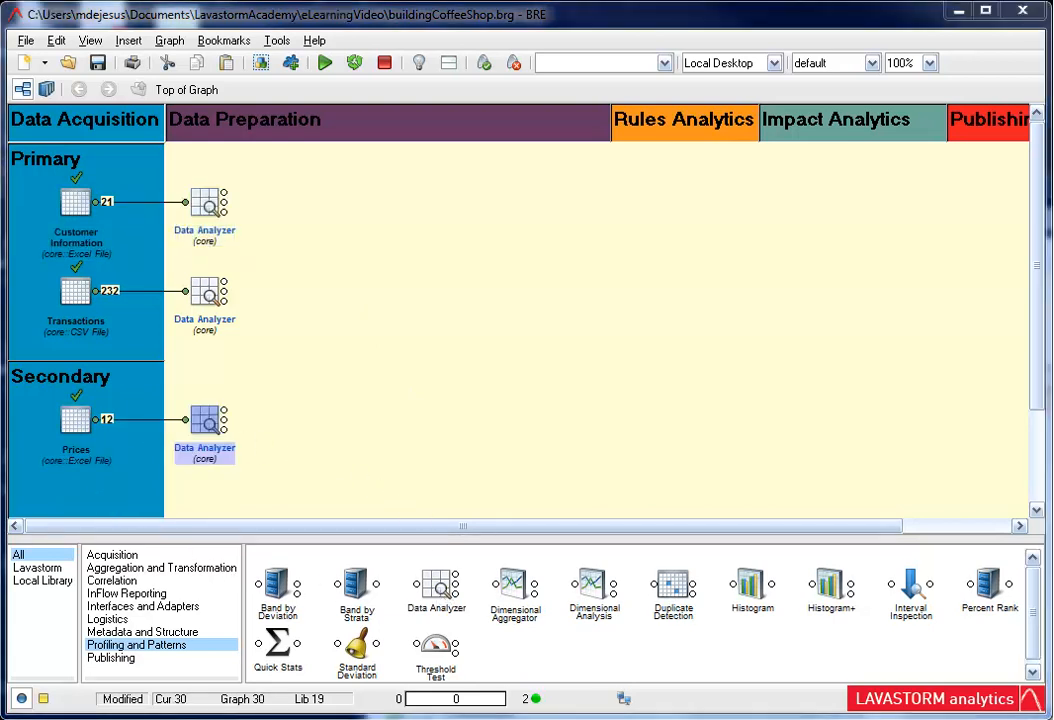
{"action": "key", "text": "ctrl+a"}
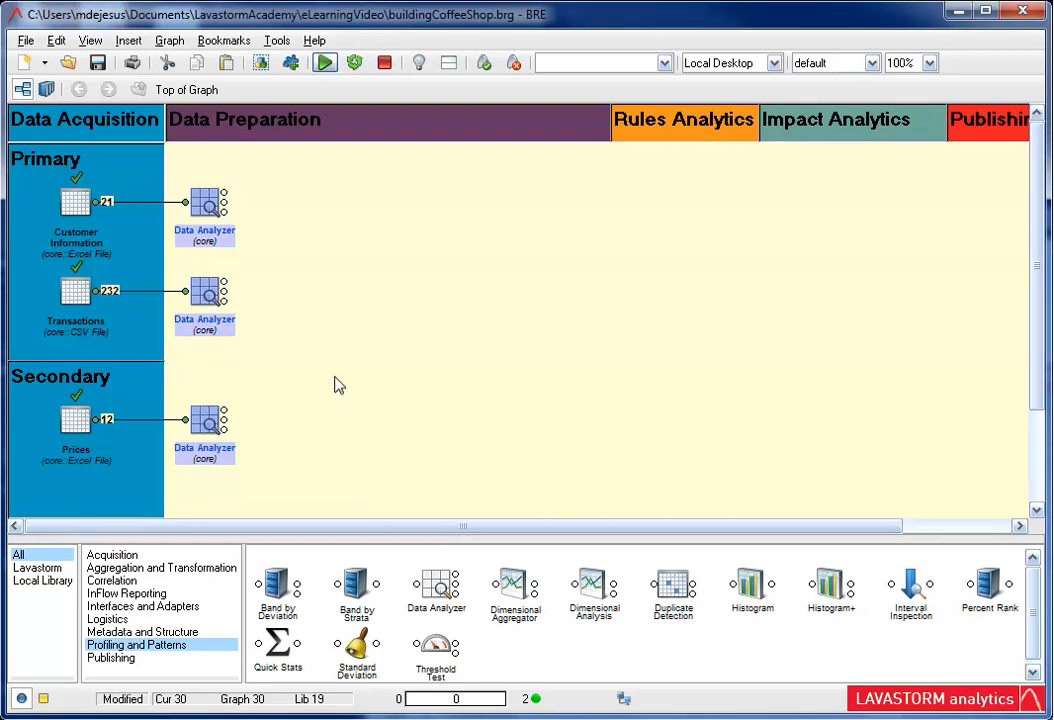
{"action": "left_click", "coordinate": [325, 63]}
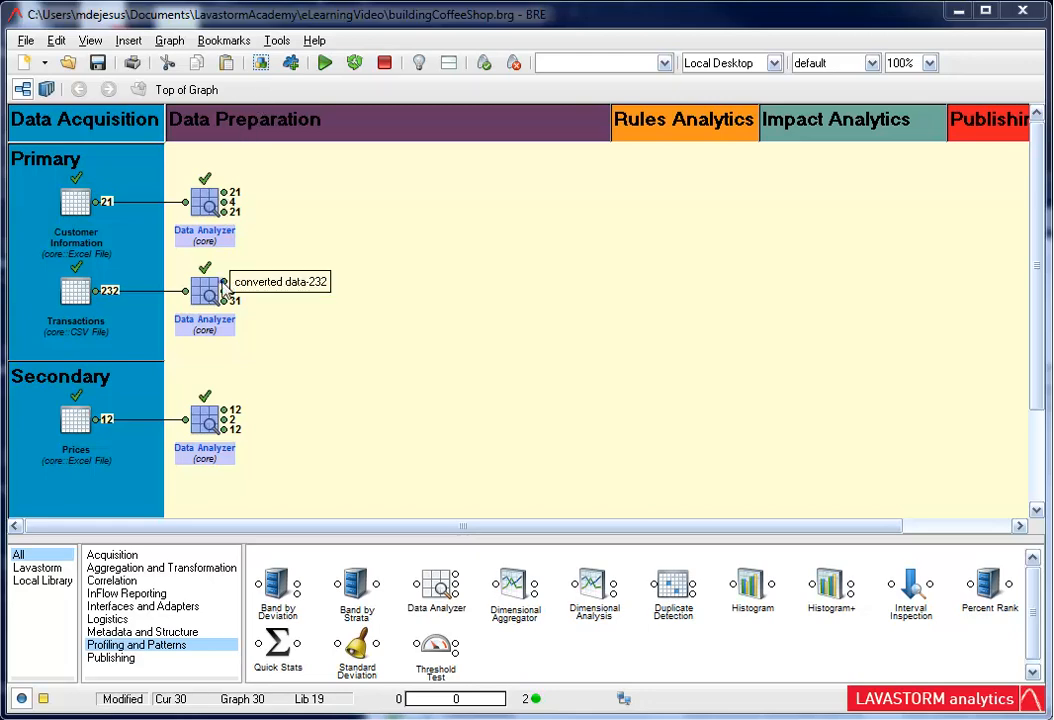
Examine the converted data, field statistics and histogram outputs of the Transactions Data Analyzer
{"action": "double_click", "coordinate": [223, 286]}
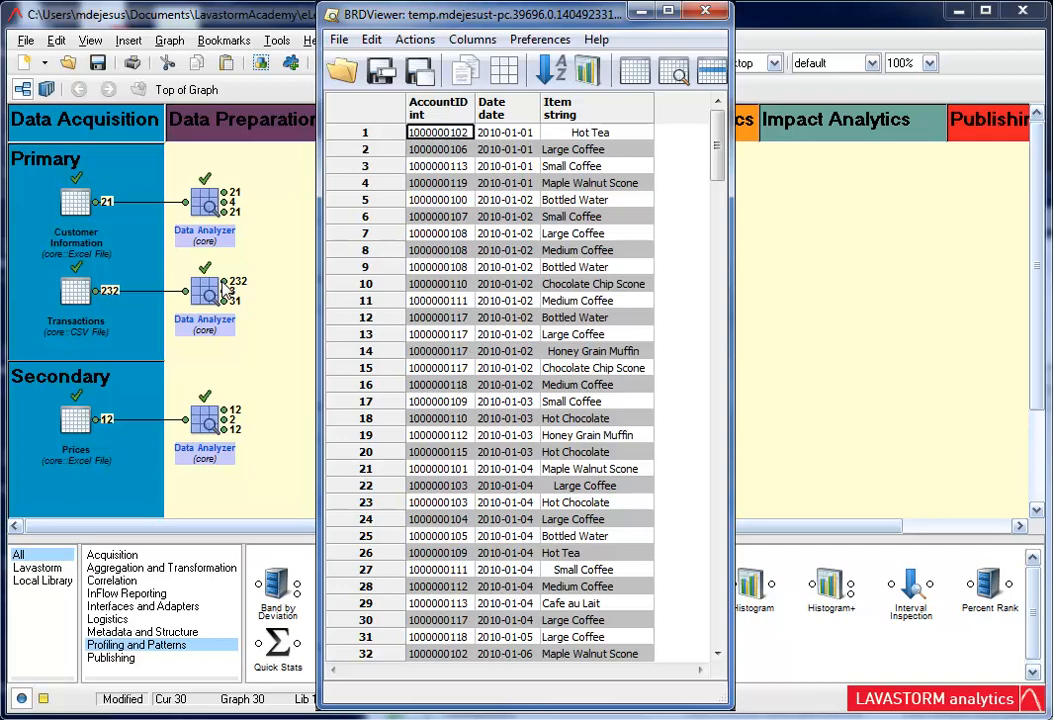
{"action": "left_click", "coordinate": [705, 12]}
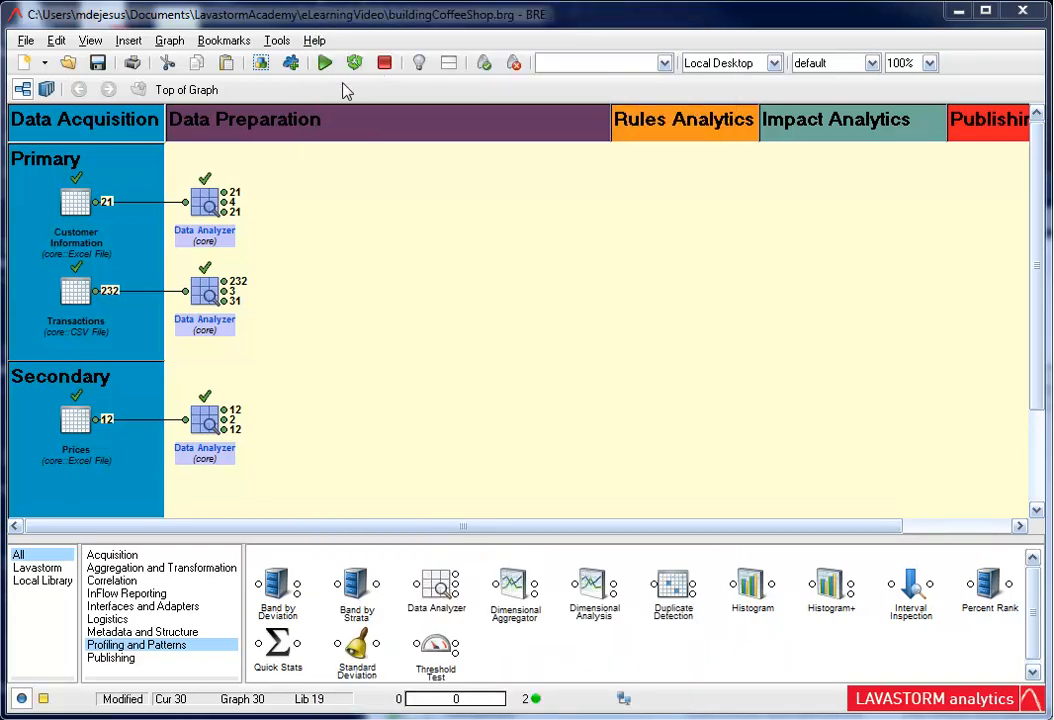
{"action": "double_click", "coordinate": [224, 293]}
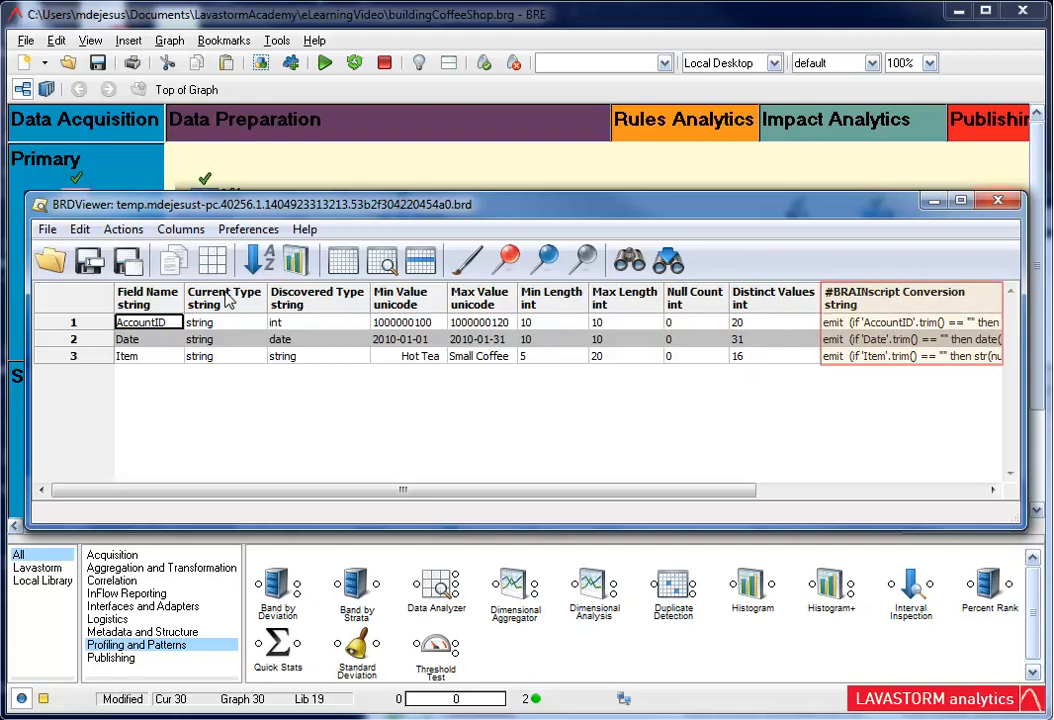
{"action": "left_click", "coordinate": [1000, 203]}
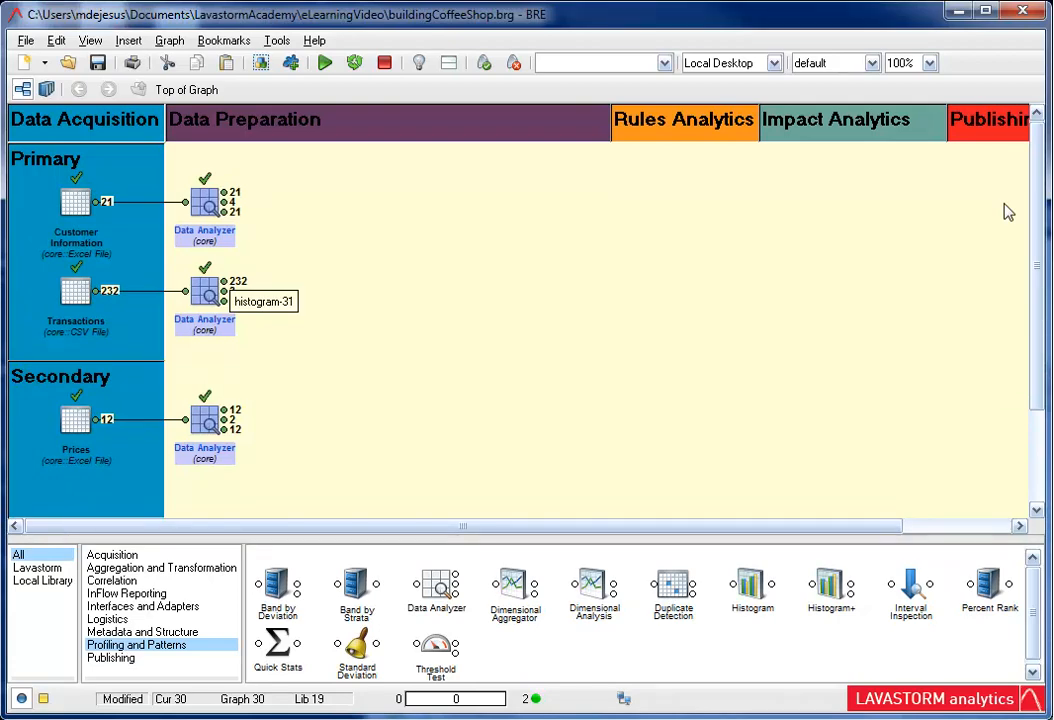
{"action": "double_click", "coordinate": [226, 308]}
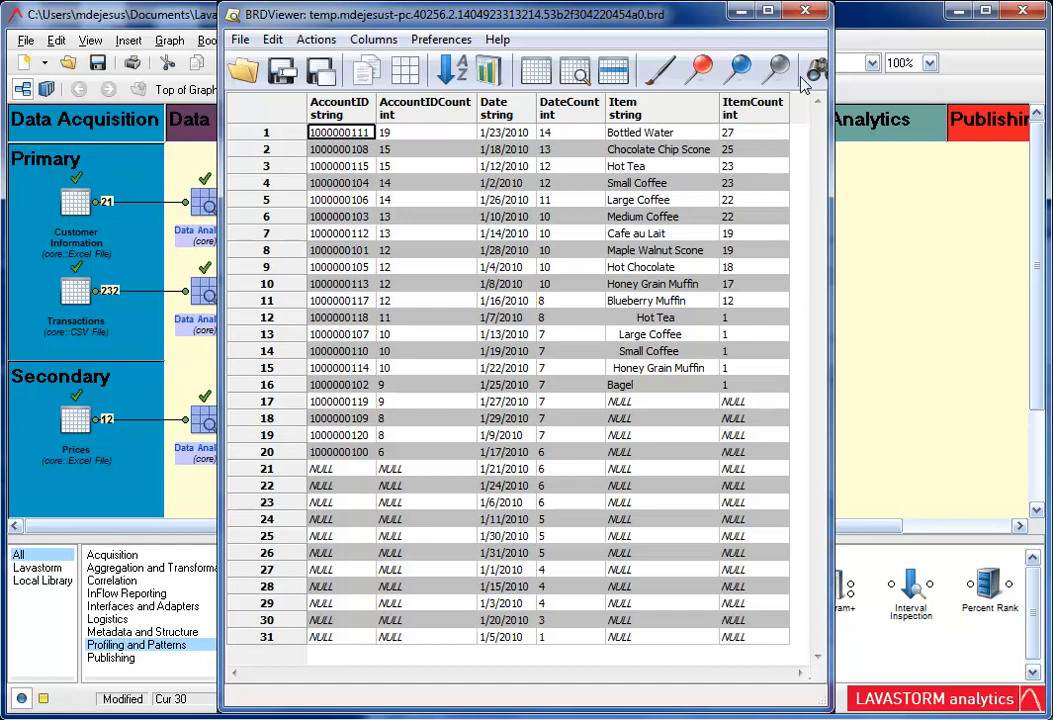
{"action": "left_click", "coordinate": [806, 12]}
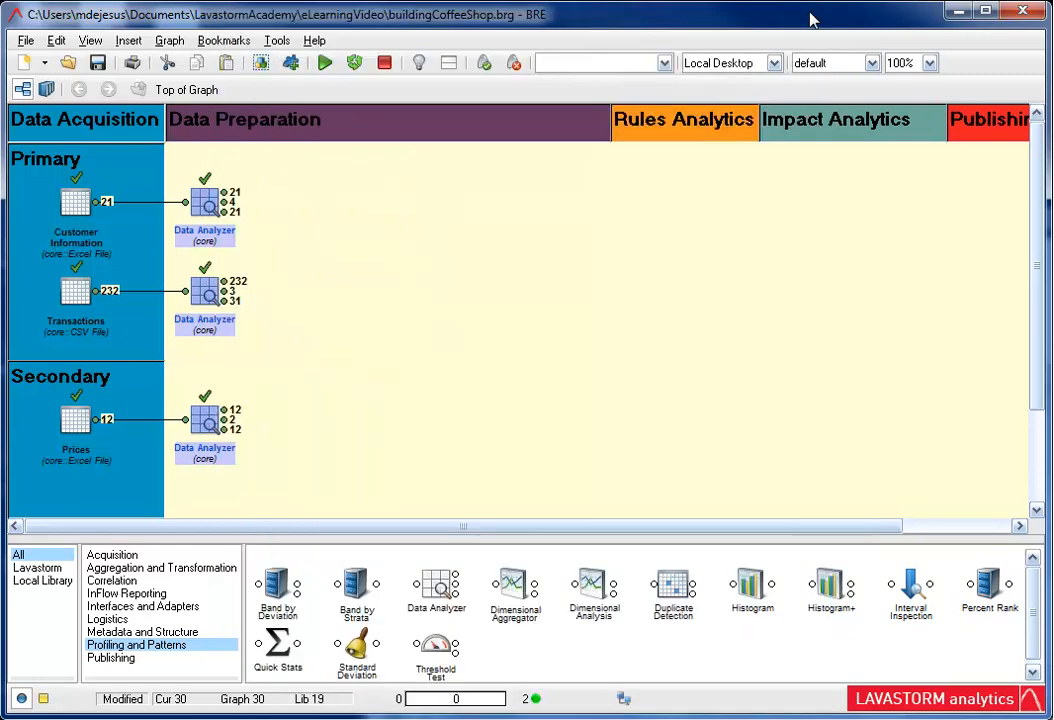
Recheck the analyzer's converted Transactions data, highlighting the first row to inspect spacing in its Item value
{"action": "double_click", "coordinate": [224, 285]}
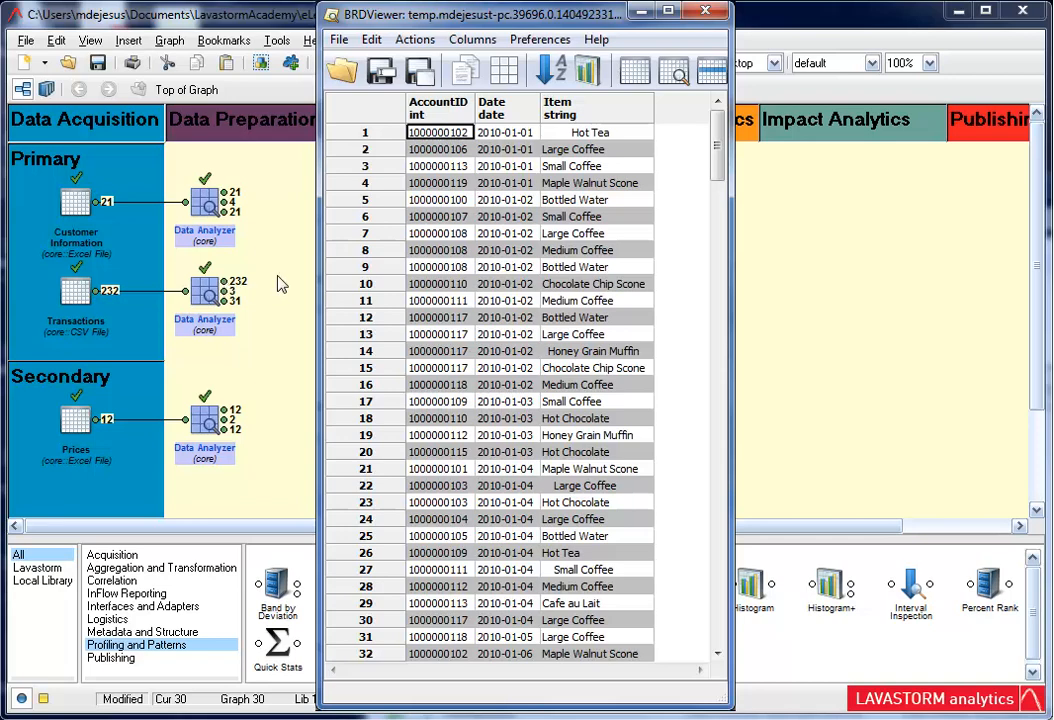
{"action": "left_click", "coordinate": [387, 137]}
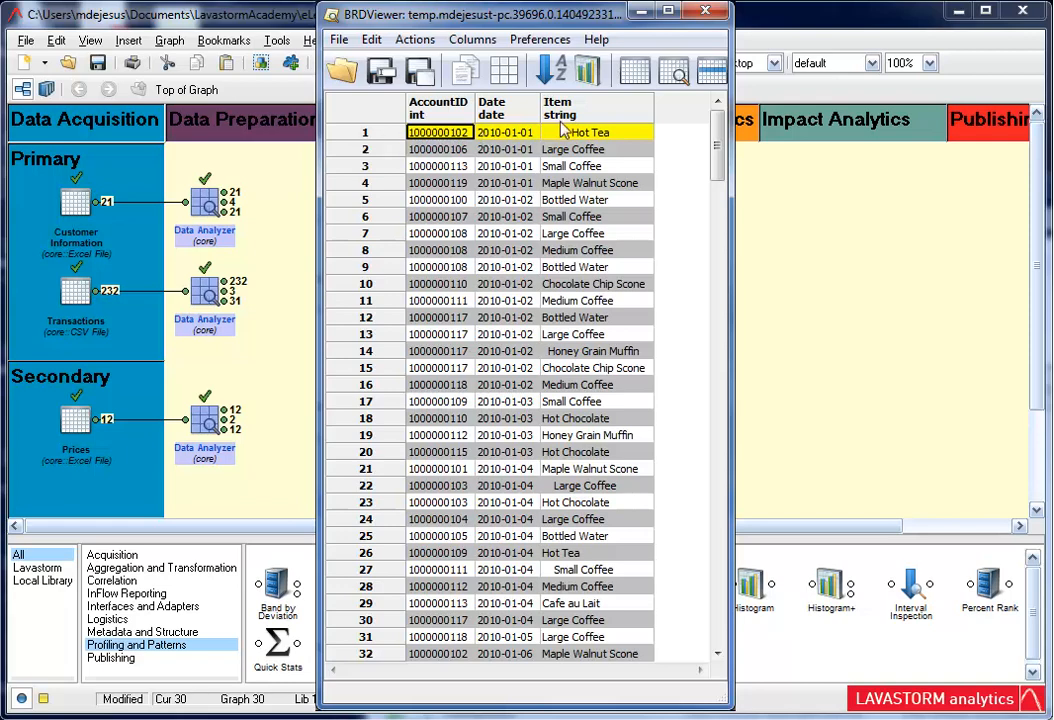
{"action": "left_click", "coordinate": [706, 14]}
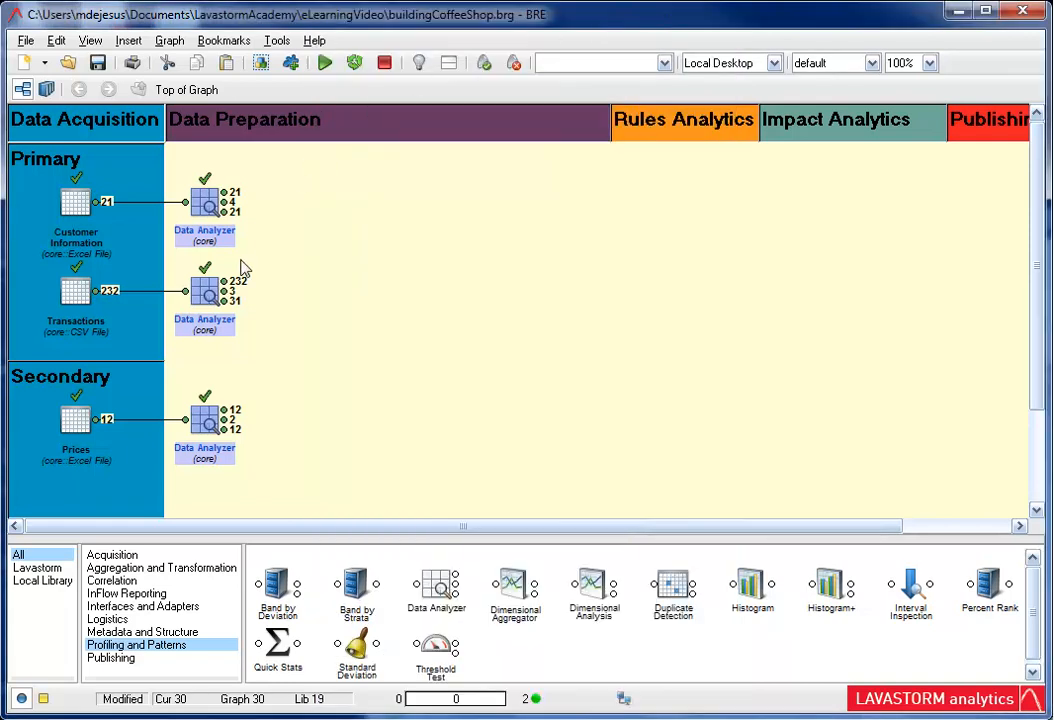
Attach a Trim Fields node to the converted data output of each of the three Data Analyzers and run them
{"action": "left_click", "coordinate": [184, 568]}
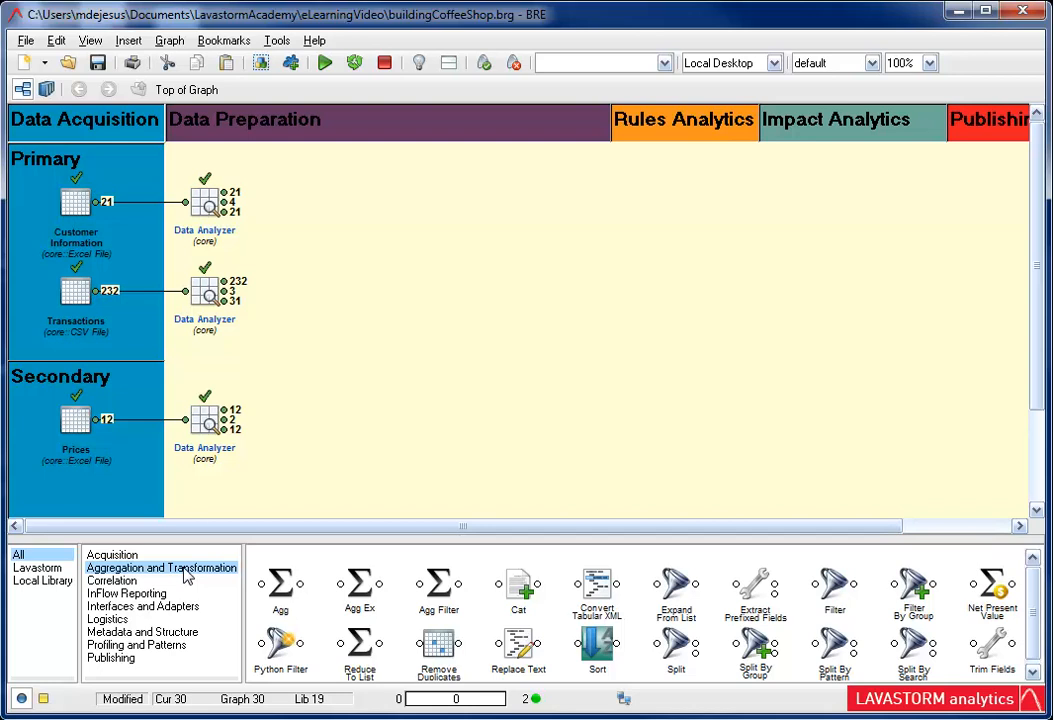
{"action": "left_click", "coordinate": [215, 297]}
{"action": "double_click", "coordinate": [998, 645]}
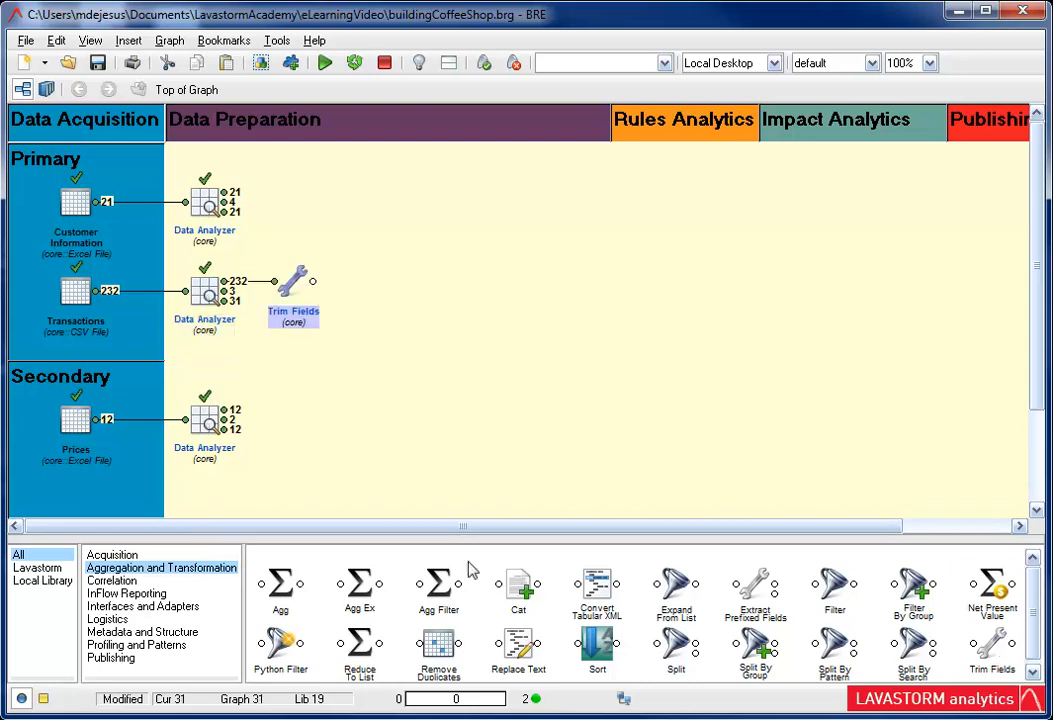
{"action": "left_click", "coordinate": [195, 198]}
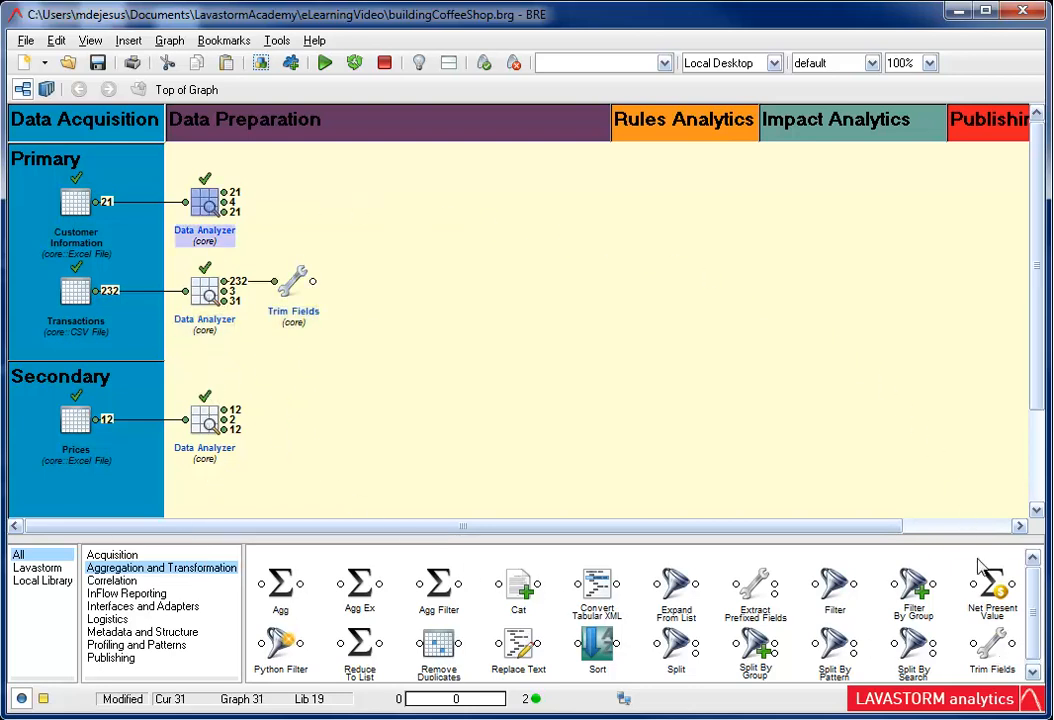
{"action": "double_click", "coordinate": [992, 645]}
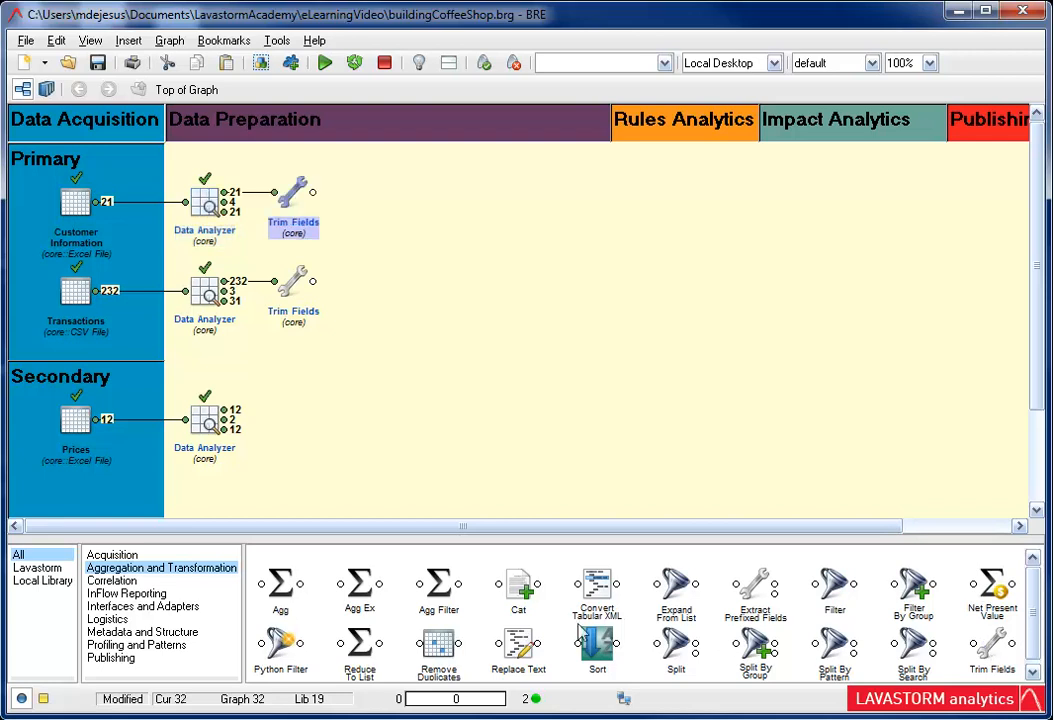
{"action": "left_click", "coordinate": [197, 432]}
{"action": "double_click", "coordinate": [992, 645]}
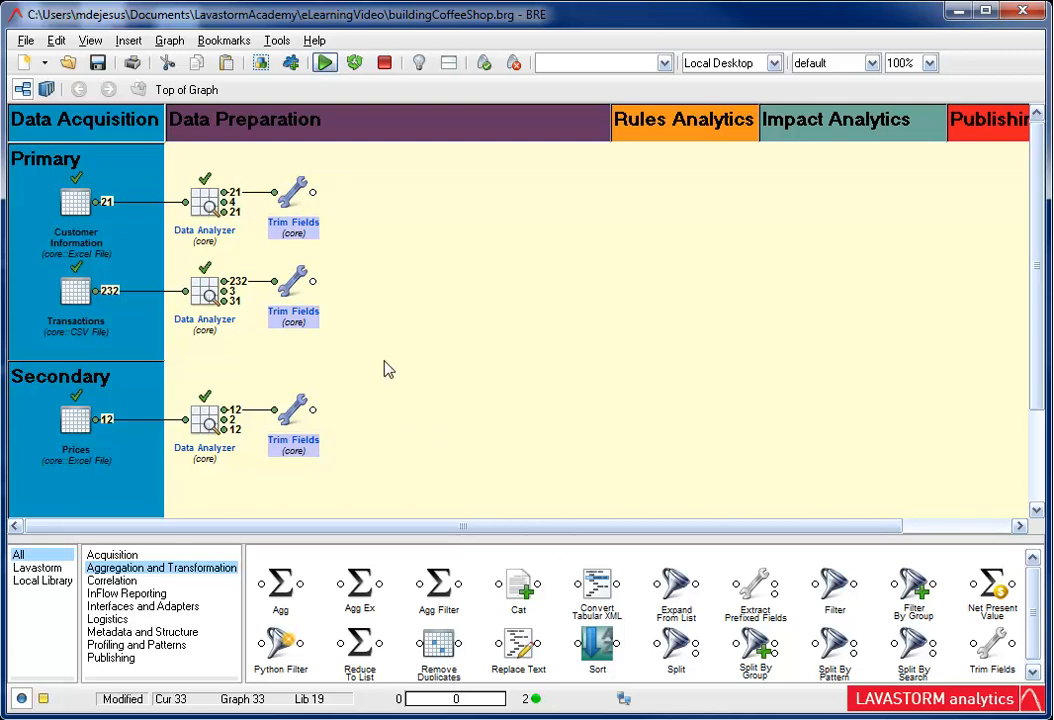
{"action": "left_click", "coordinate": [324, 65]}
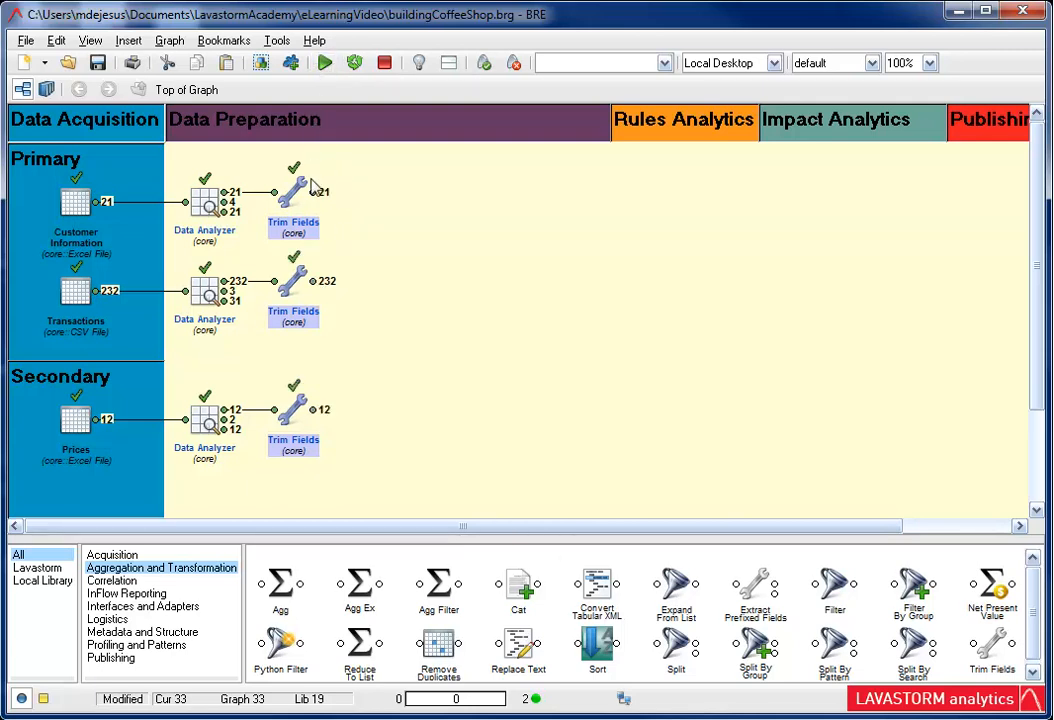
View the Transactions Trim Fields output and highlight the first row to check its Item spacing
{"action": "double_click", "coordinate": [312, 284]}
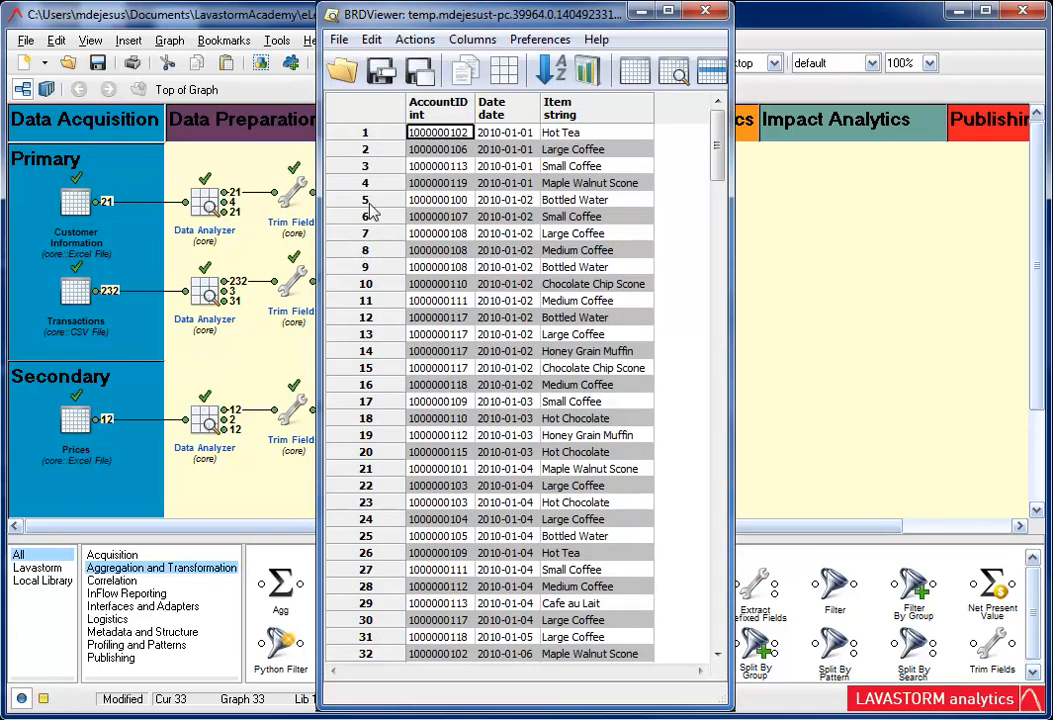
{"action": "left_click", "coordinate": [458, 136]}
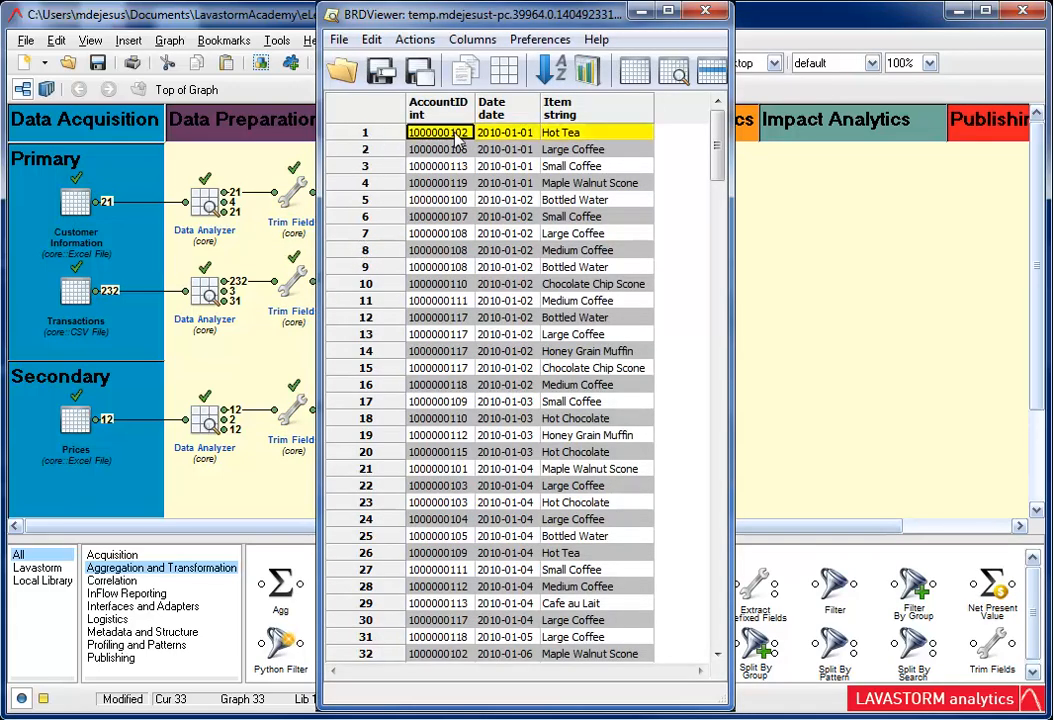
Add a Join Inner node, connecting the Customer Information Trim Fields output to its left input and the Transactions Trim Fields output to its right
{"action": "left_click", "coordinate": [704, 13]}
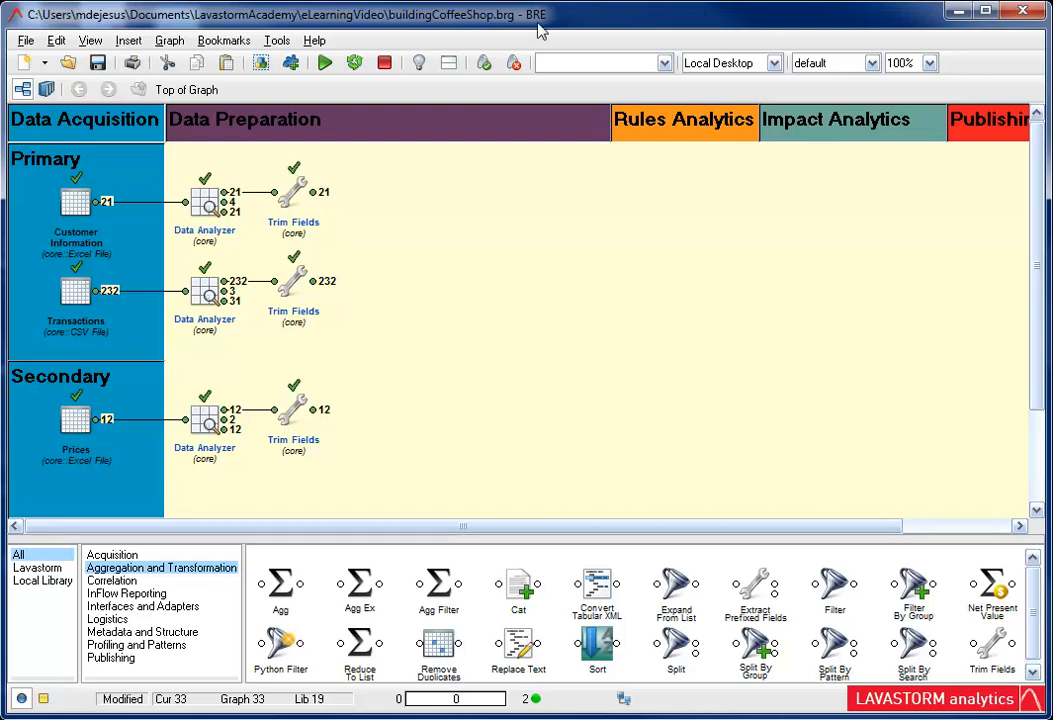
{"action": "left_click", "coordinate": [120, 581]}
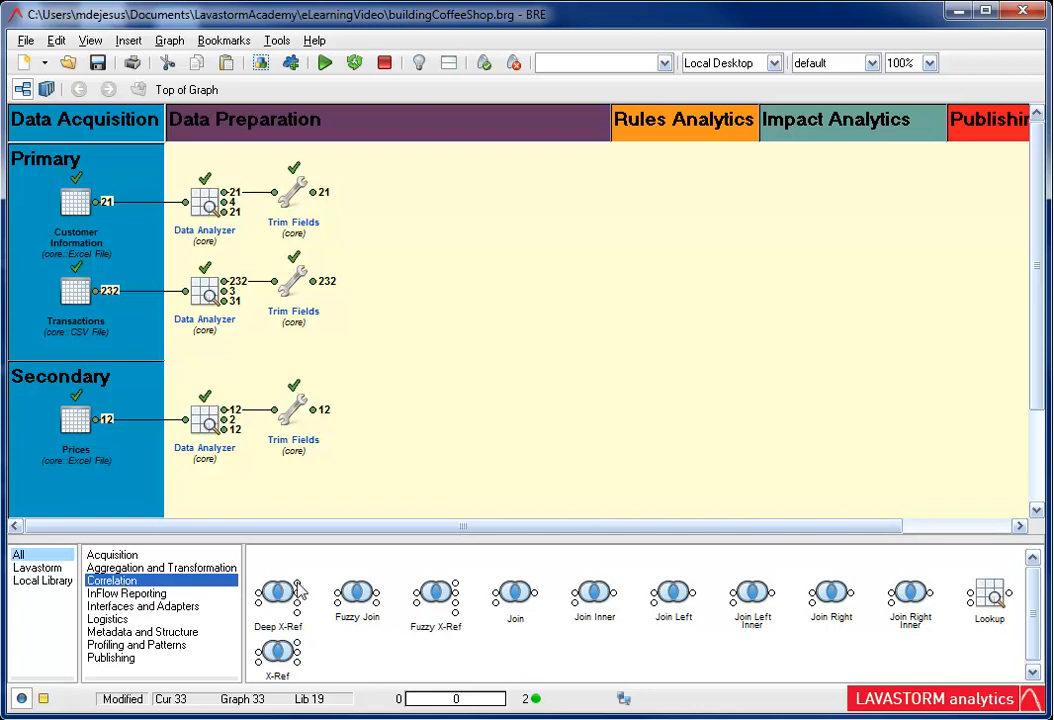
{"action": "double_click", "coordinate": [613, 597]}
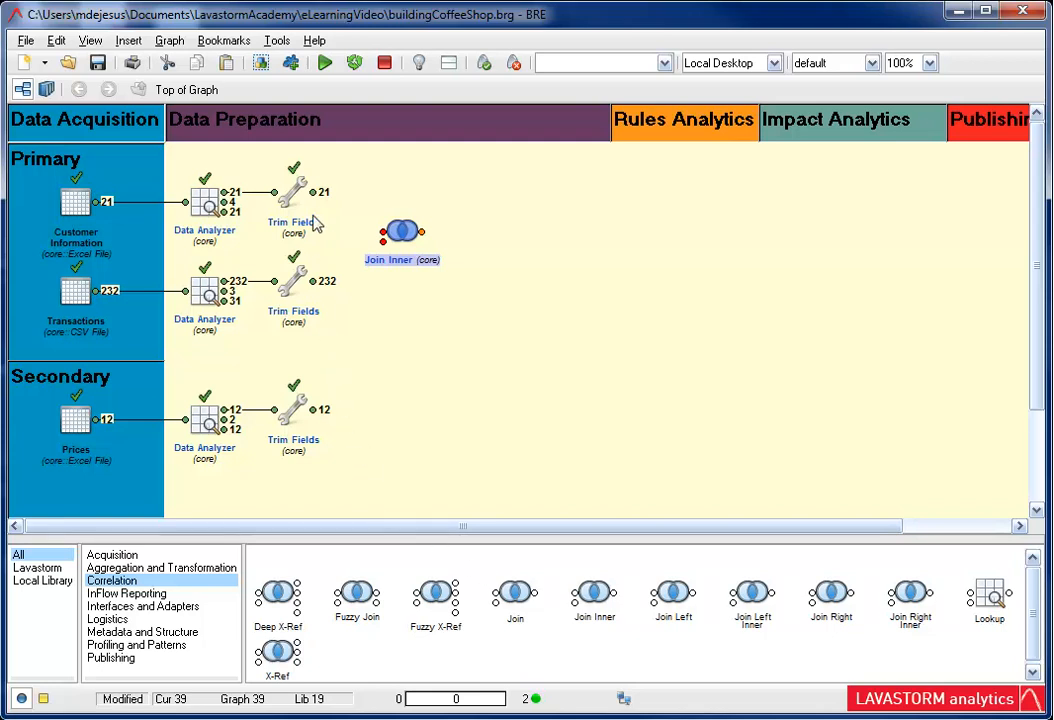
{"action": "left_click_drag", "start_coordinate": [313, 193], "coordinate": [385, 238]}
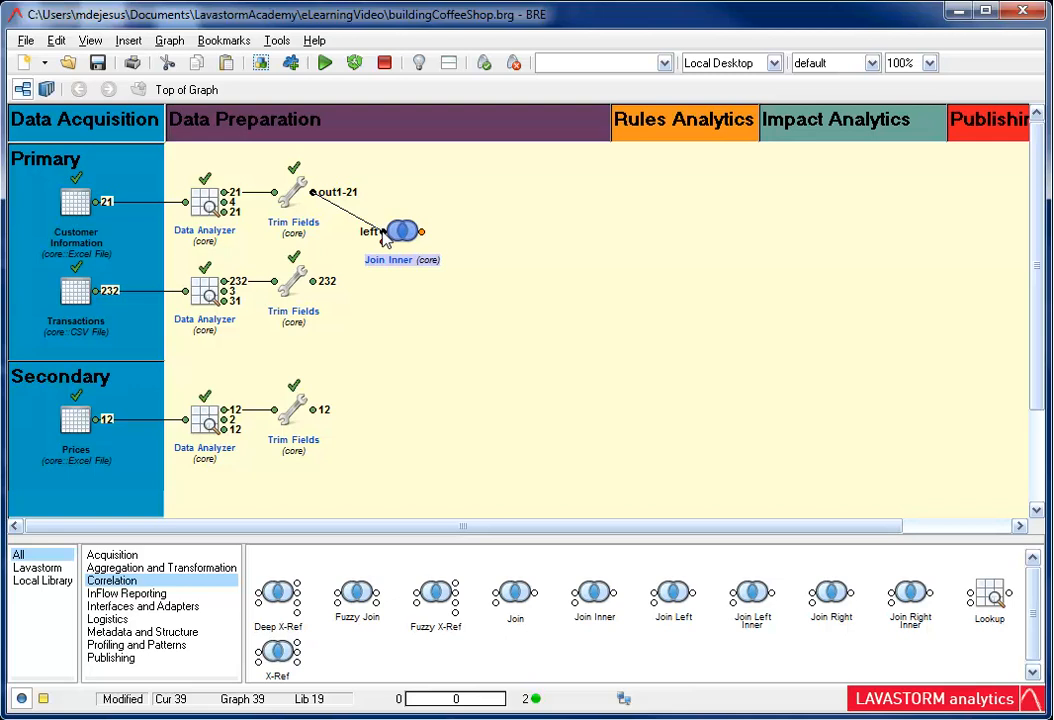
{"action": "left_click_drag", "start_coordinate": [313, 281], "coordinate": [382, 243]}
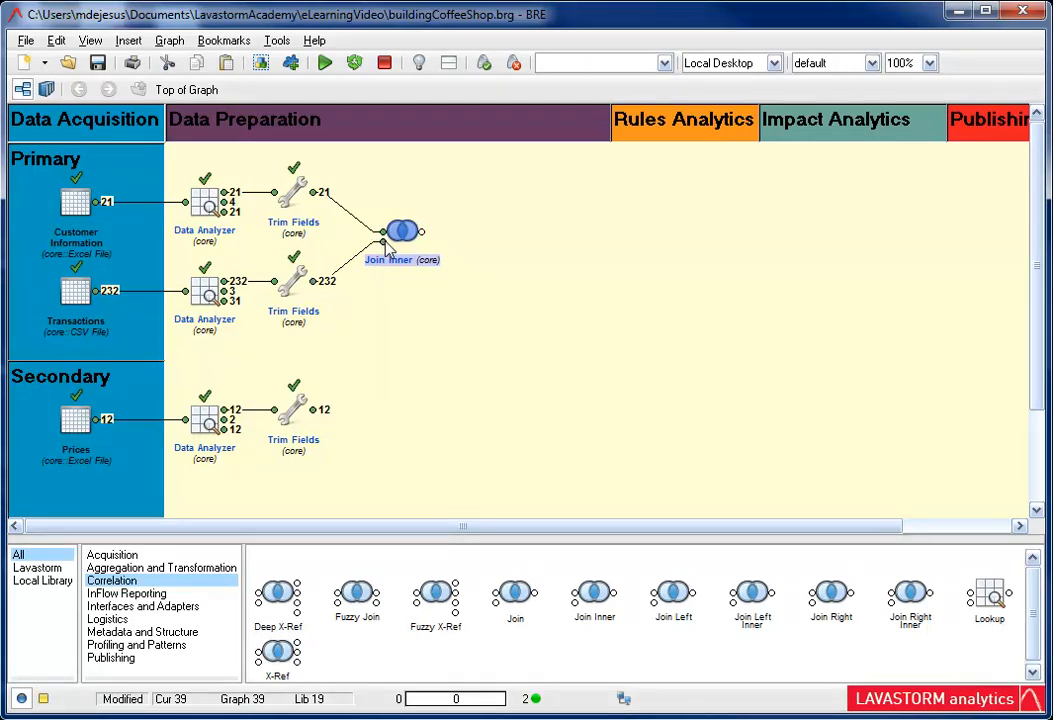
Name the join node "Joining Customer and Transaction Data" and set SortLeftInput and SortRightInput to true
{"action": "double_click", "coordinate": [404, 231]}
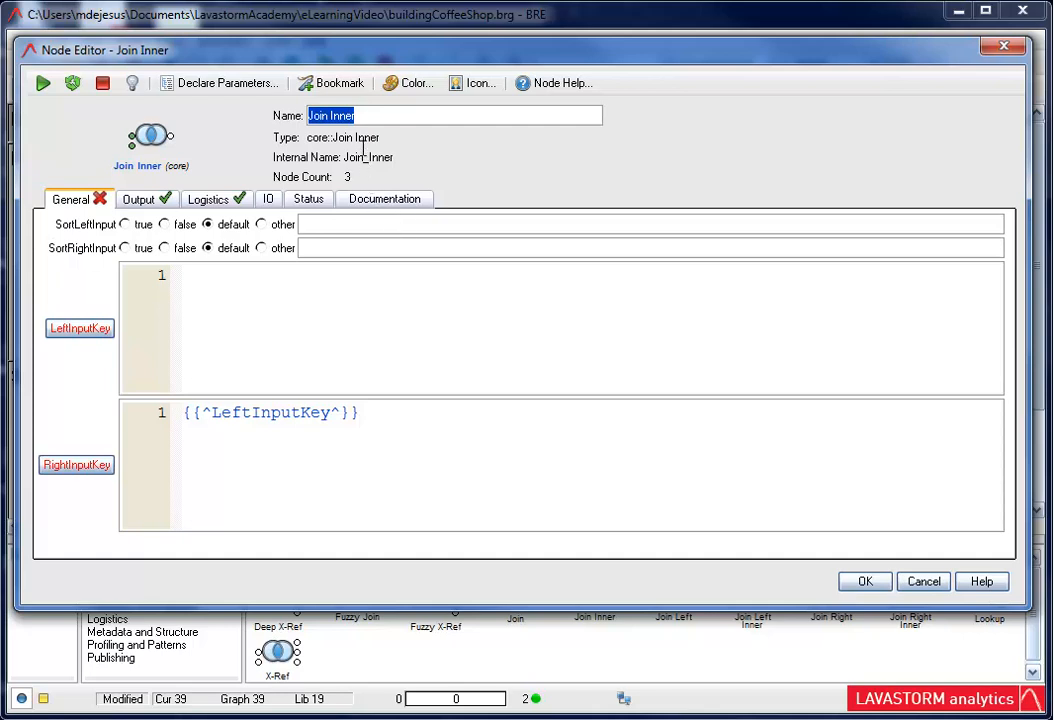
{"action": "type", "text": "Joining Custome"}
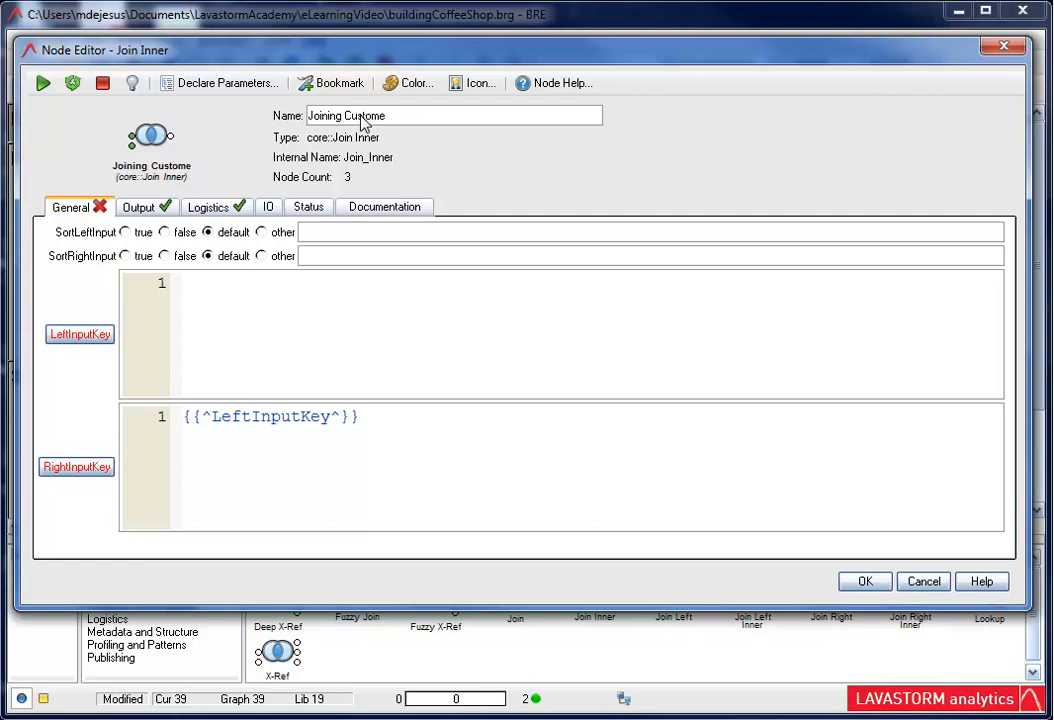
{"action": "type", "text": "r and Transaction Data"}
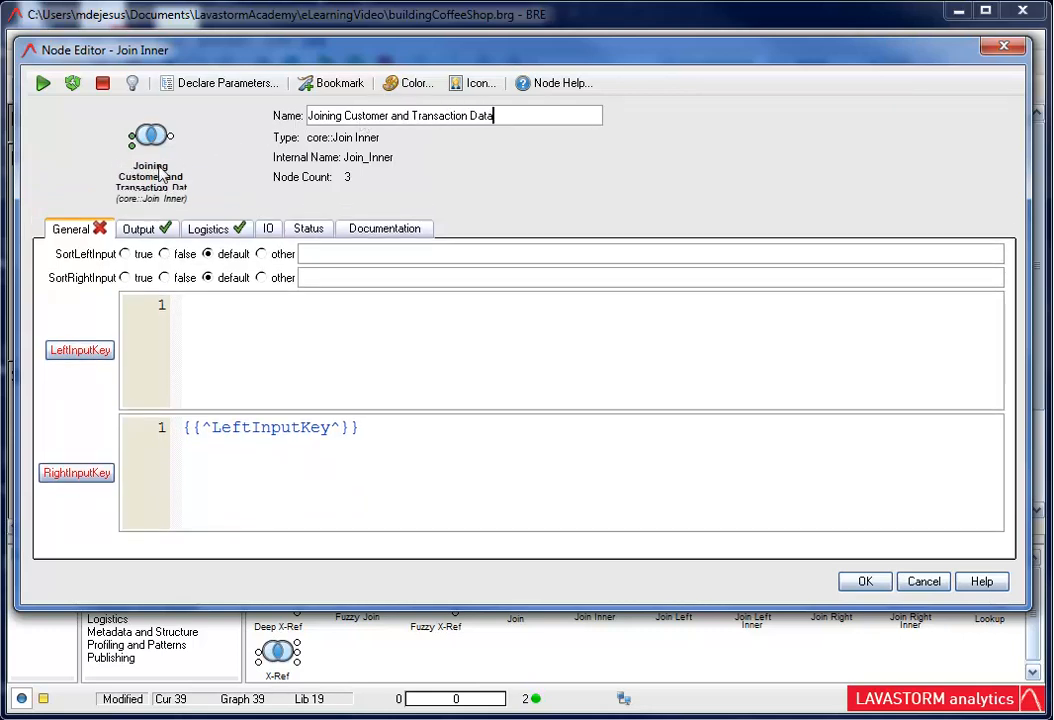
{"action": "left_click", "coordinate": [125, 255]}
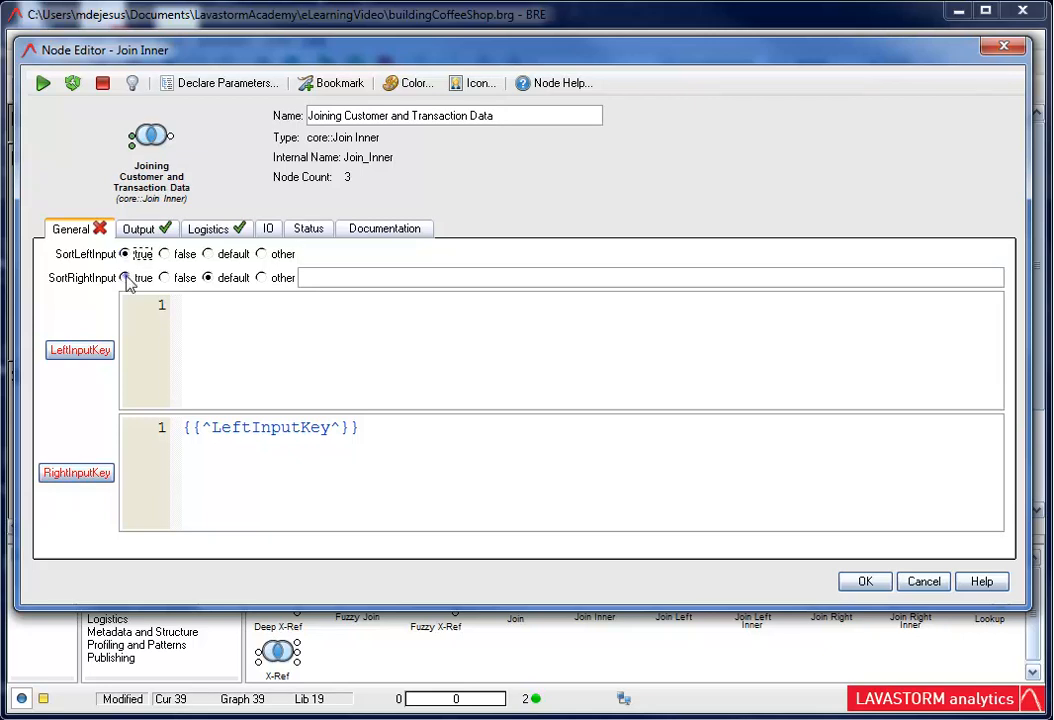
{"action": "left_click", "coordinate": [125, 278]}
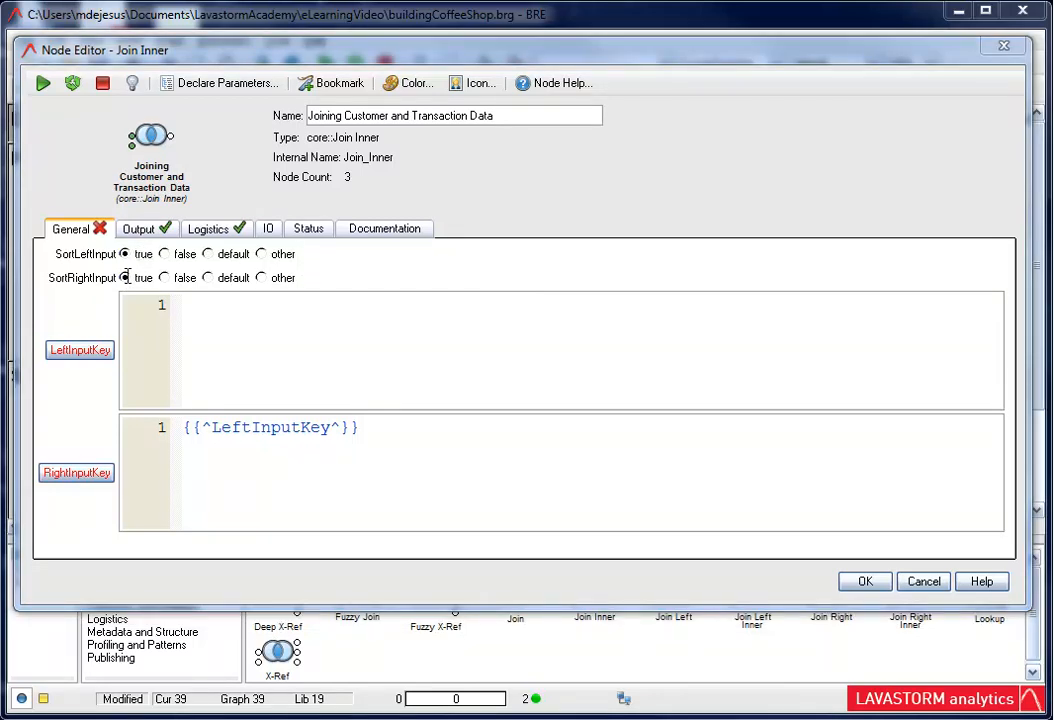
Set the join's LeftInputKey to the AccountID input field and run the node
{"action": "right_click", "coordinate": [191, 304]}
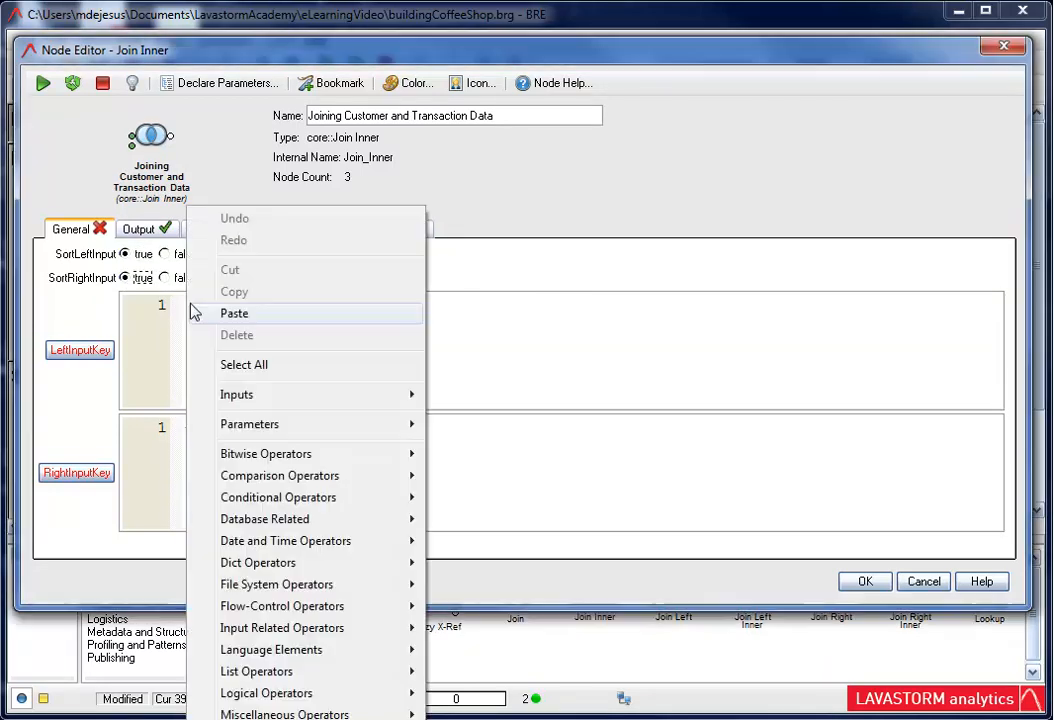
{"action": "mouse_move", "coordinate": [243, 400]}
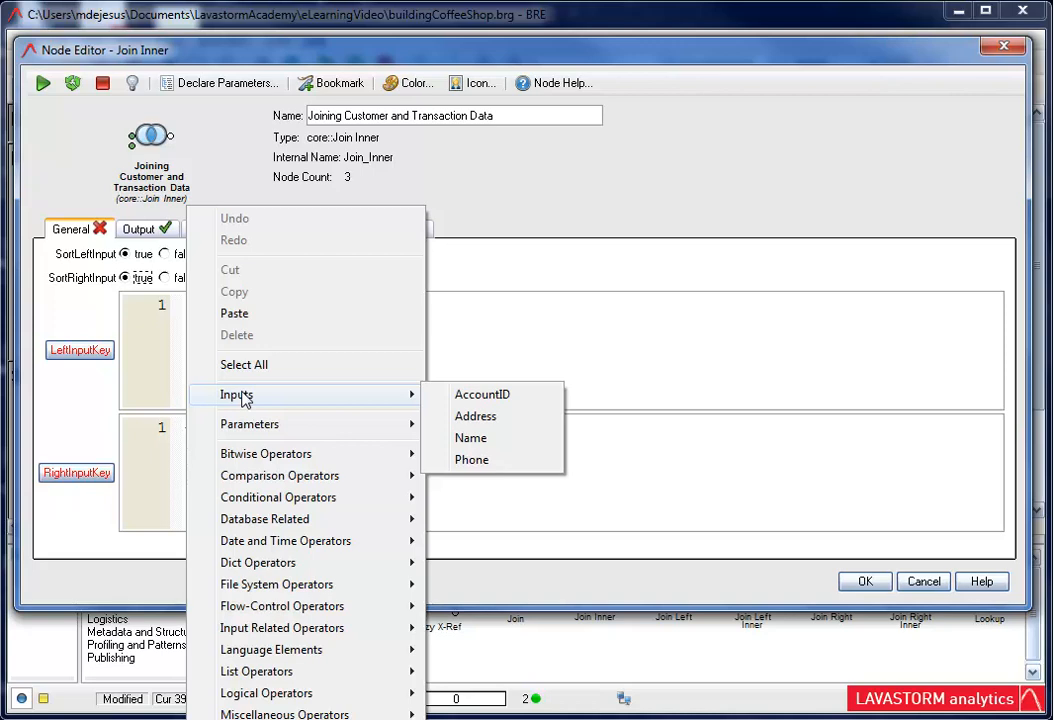
{"action": "left_click", "coordinate": [482, 397]}
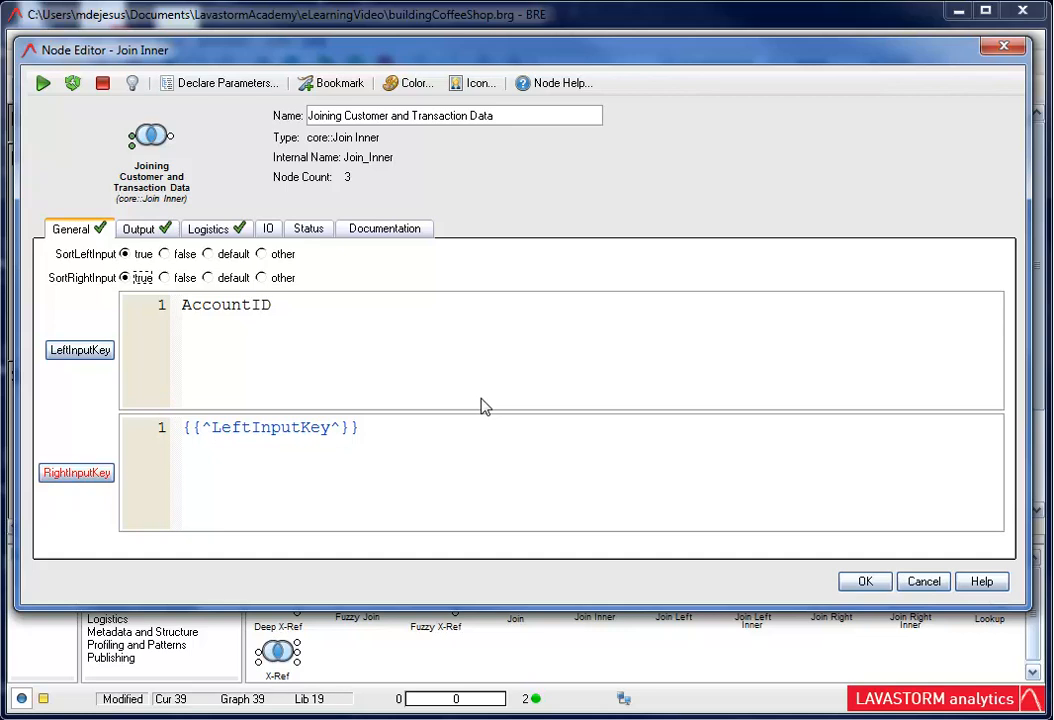
{"action": "left_click", "coordinate": [43, 85]}
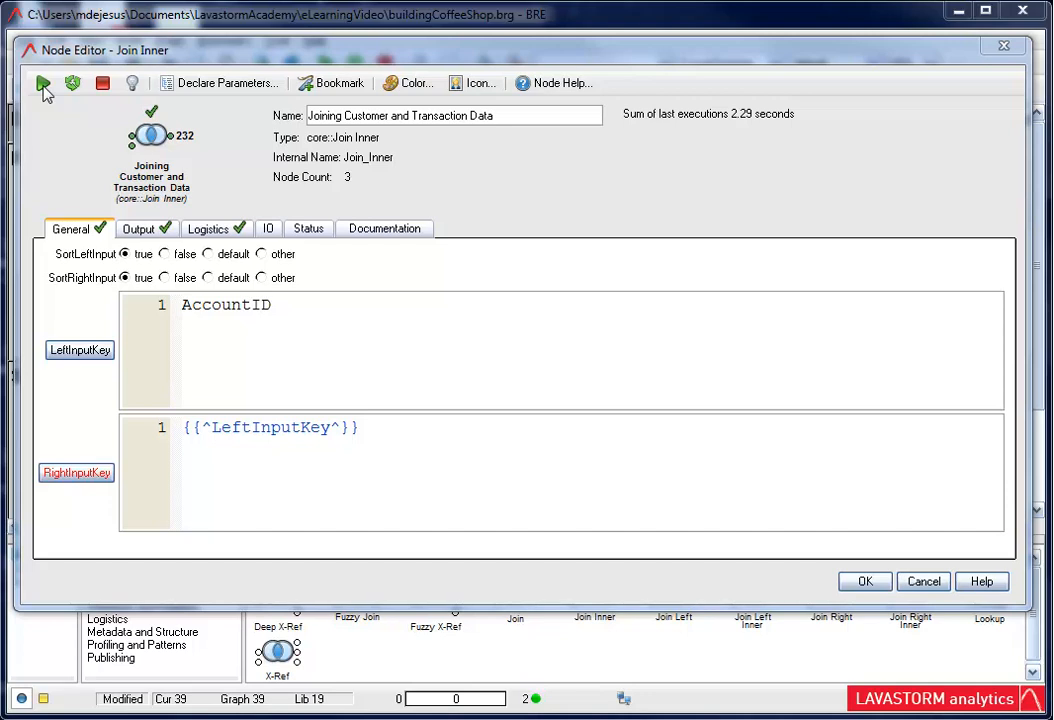
View the joined customer and transaction output and accept the join node's settings
{"action": "double_click", "coordinate": [171, 140]}
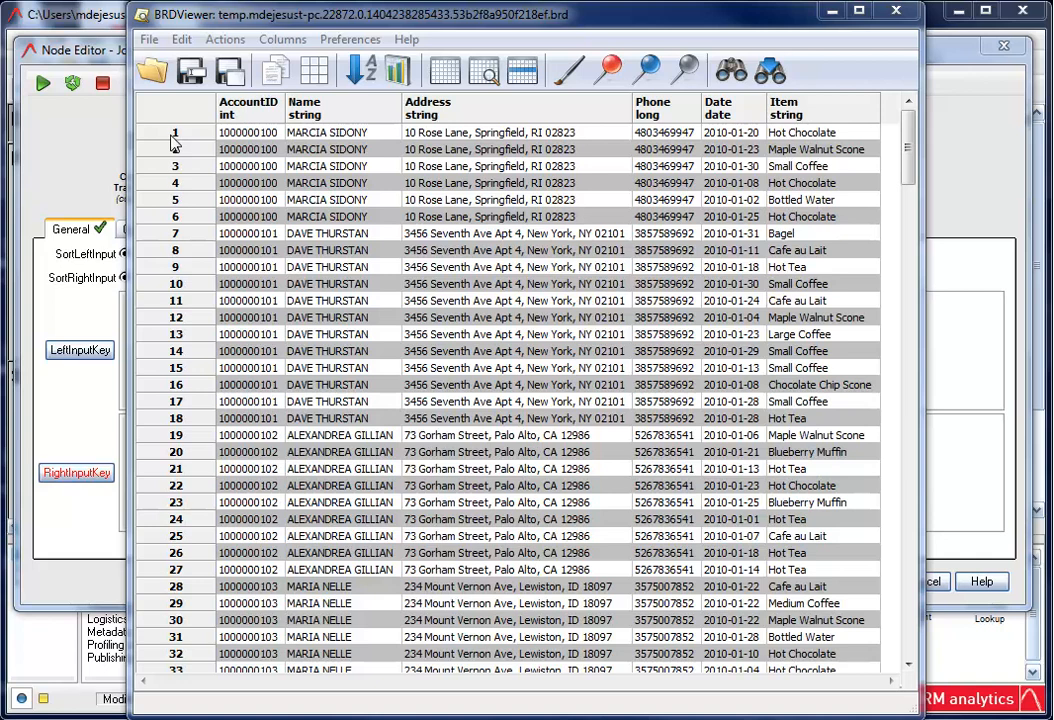
{"action": "left_click", "coordinate": [895, 11]}
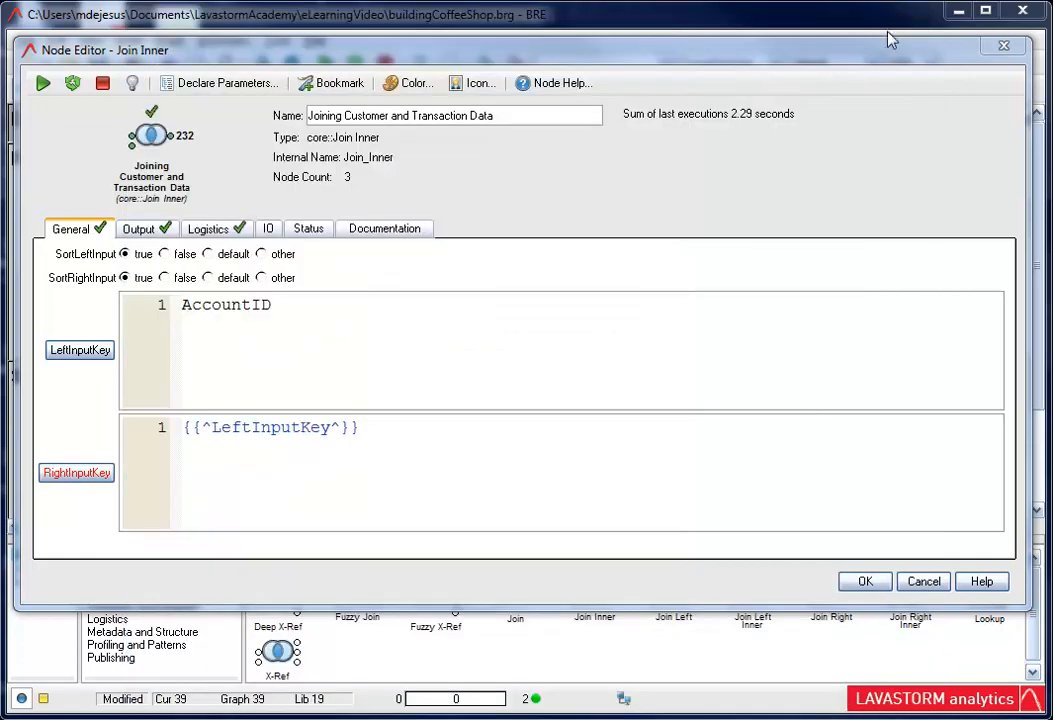
{"action": "left_click", "coordinate": [869, 589]}
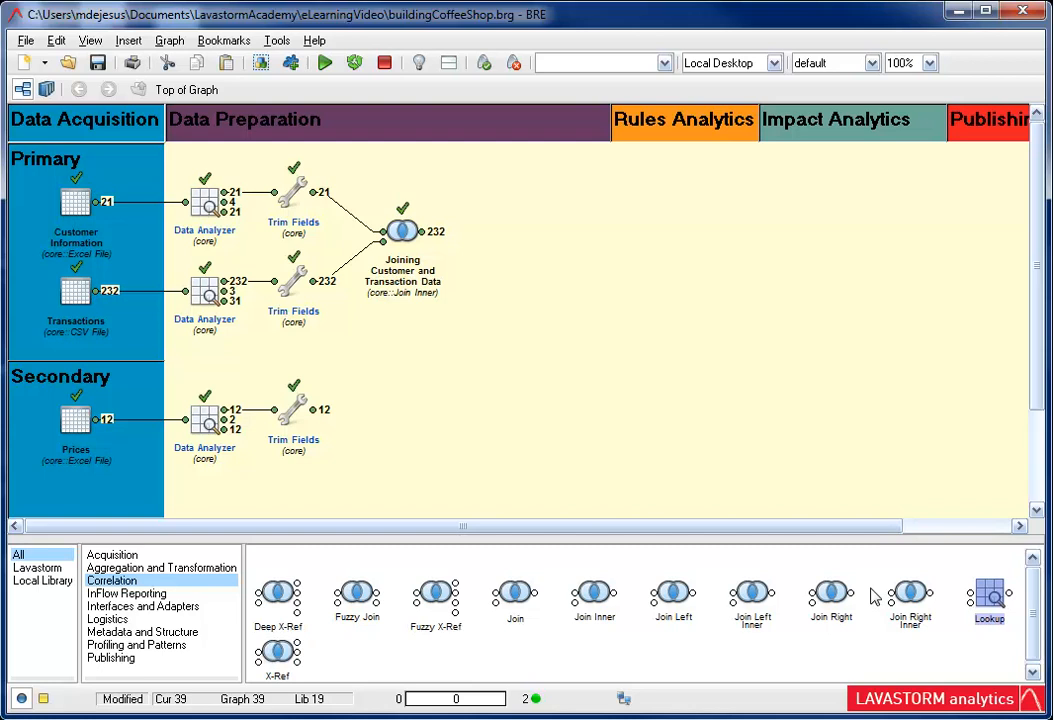
Add a Lookup node, connecting the join output to its first input and the Prices Trim Fields output to its second input
{"action": "double_click", "coordinate": [987, 596]}
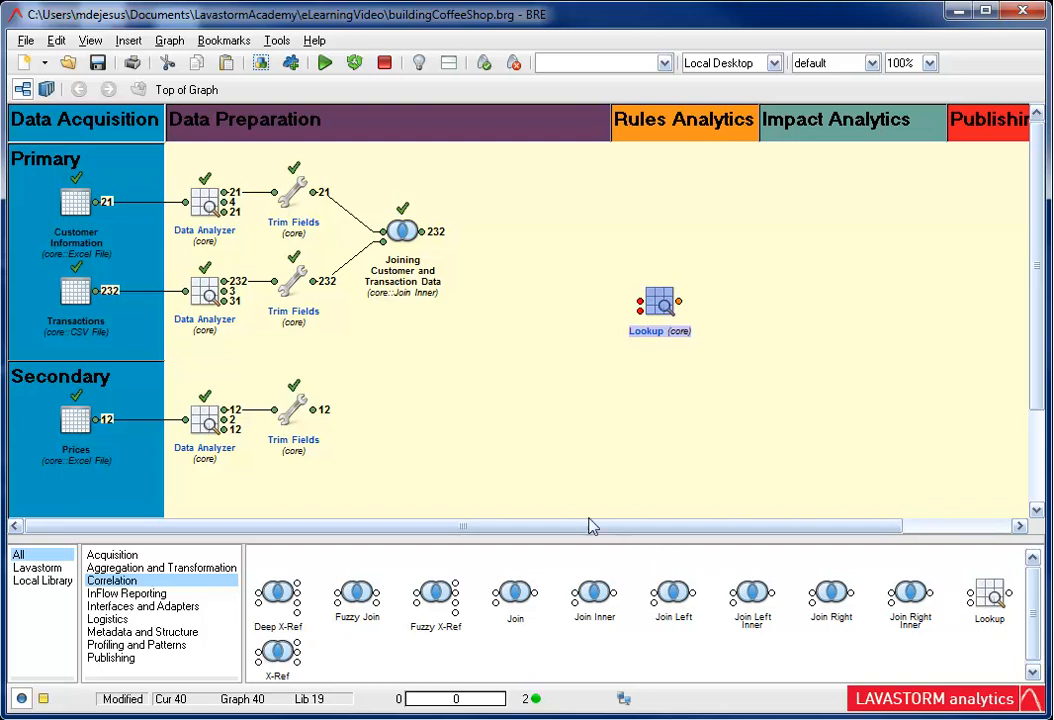
{"action": "left_click_drag", "start_coordinate": [421, 231], "coordinate": [640, 301]}
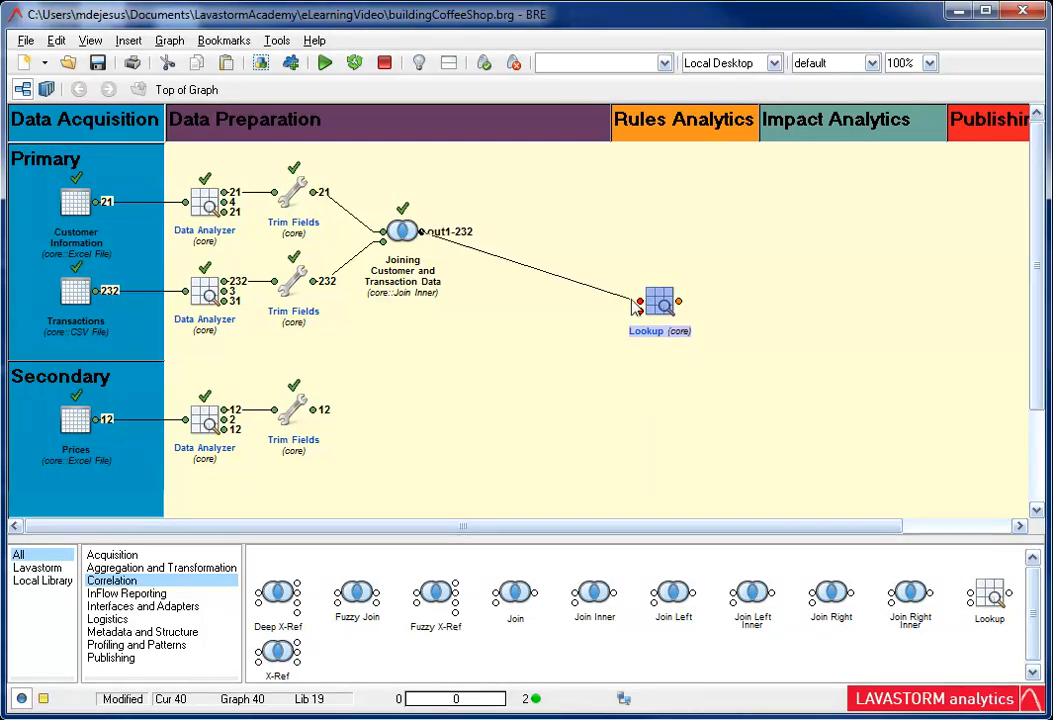
{"action": "mouse_move", "coordinate": [312, 409]}
{"action": "left_mouse_down"}
{"action": "mouse_move", "coordinate": [609, 334]}
{"action": "mouse_move", "coordinate": [640, 311]}
{"action": "left_mouse_up"}
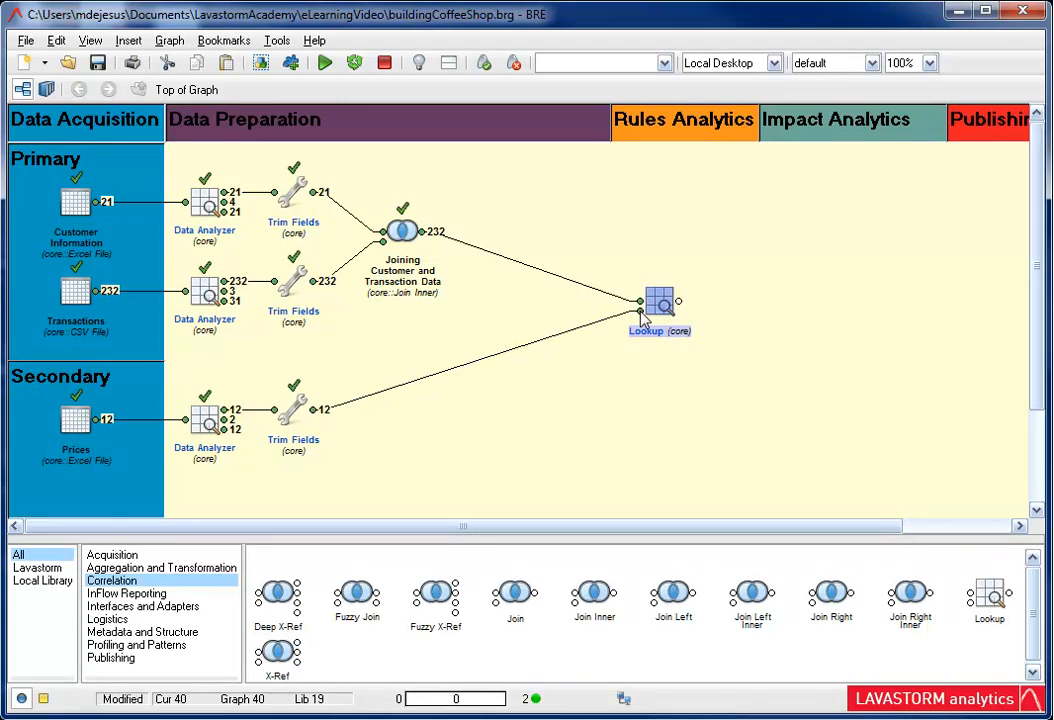
Set both the InputKey and LookupKey of the Lookup node to Item and run the node
{"action": "double_click", "coordinate": [659, 301]}
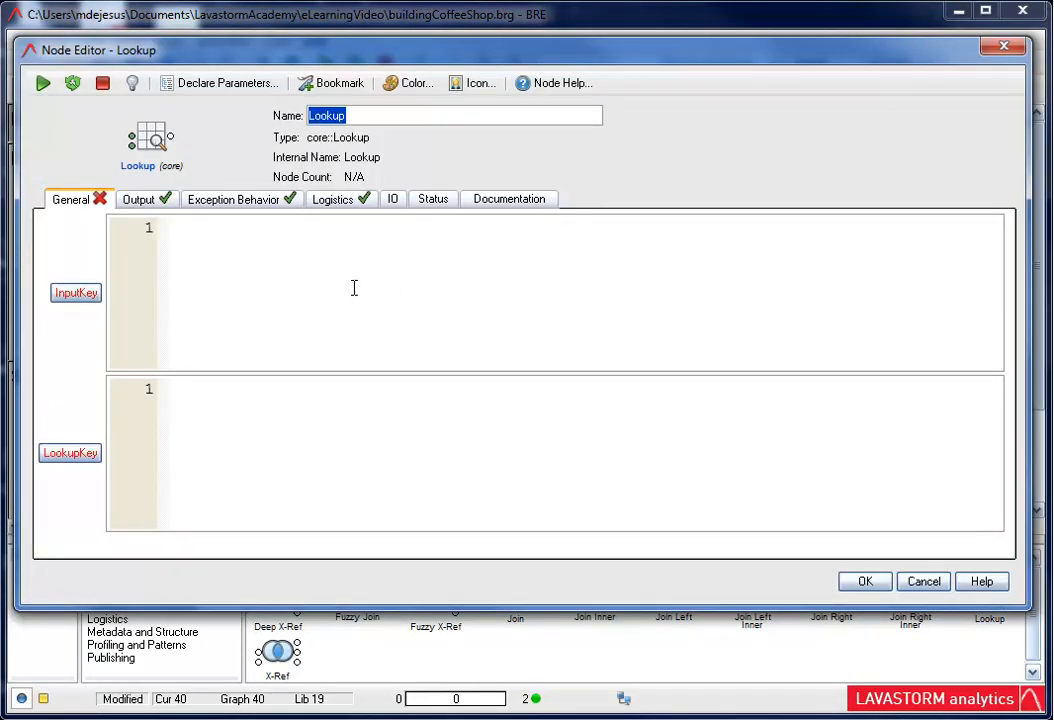
{"action": "right_click", "coordinate": [176, 228]}
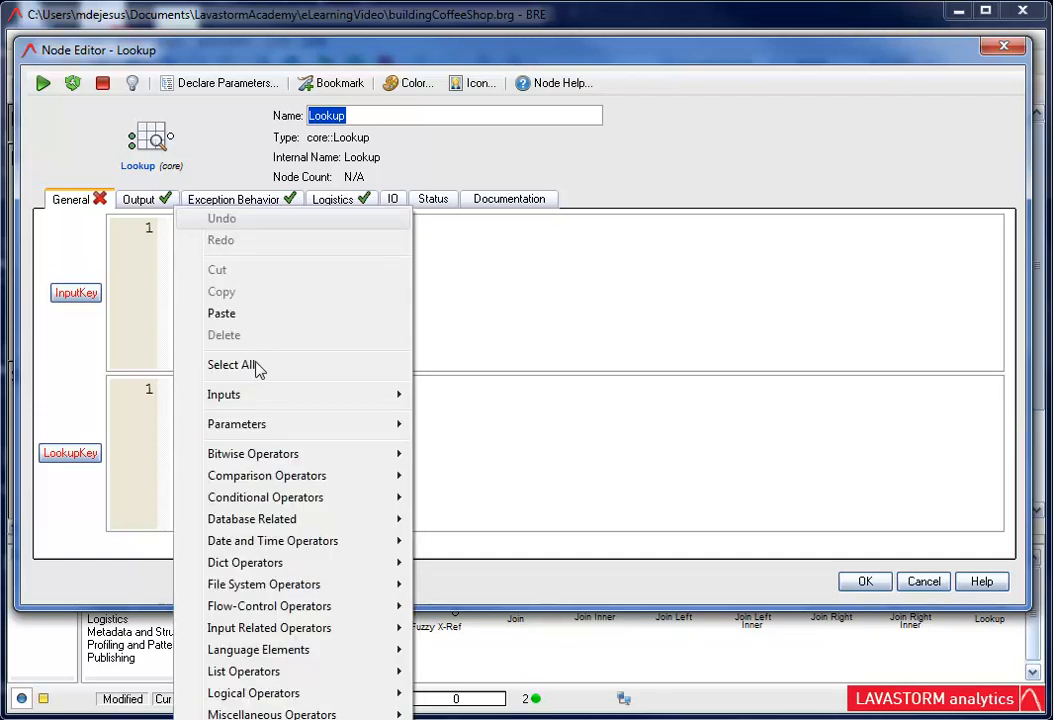
{"action": "mouse_move", "coordinate": [259, 396]}
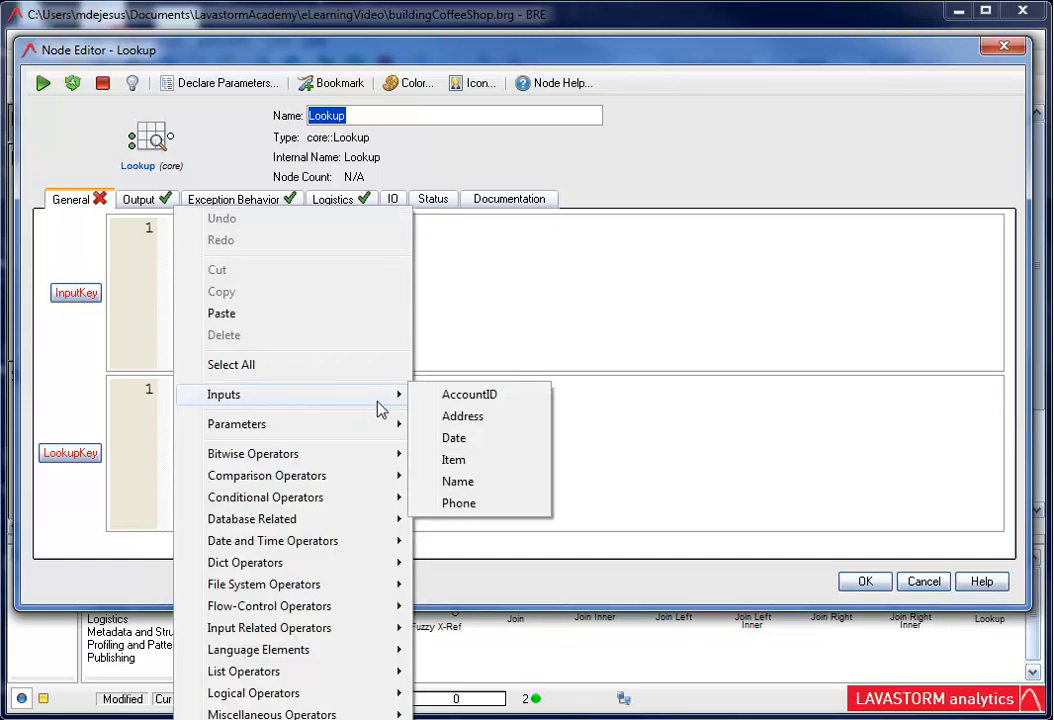
{"action": "left_click", "coordinate": [477, 459]}
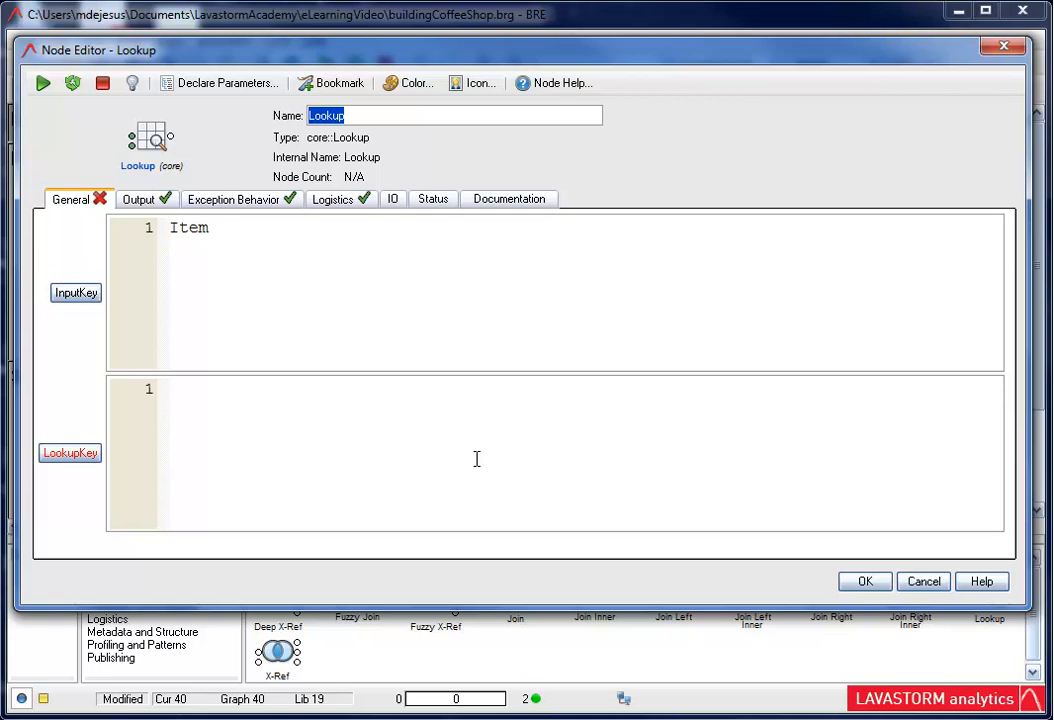
{"action": "right_click", "coordinate": [176, 388]}
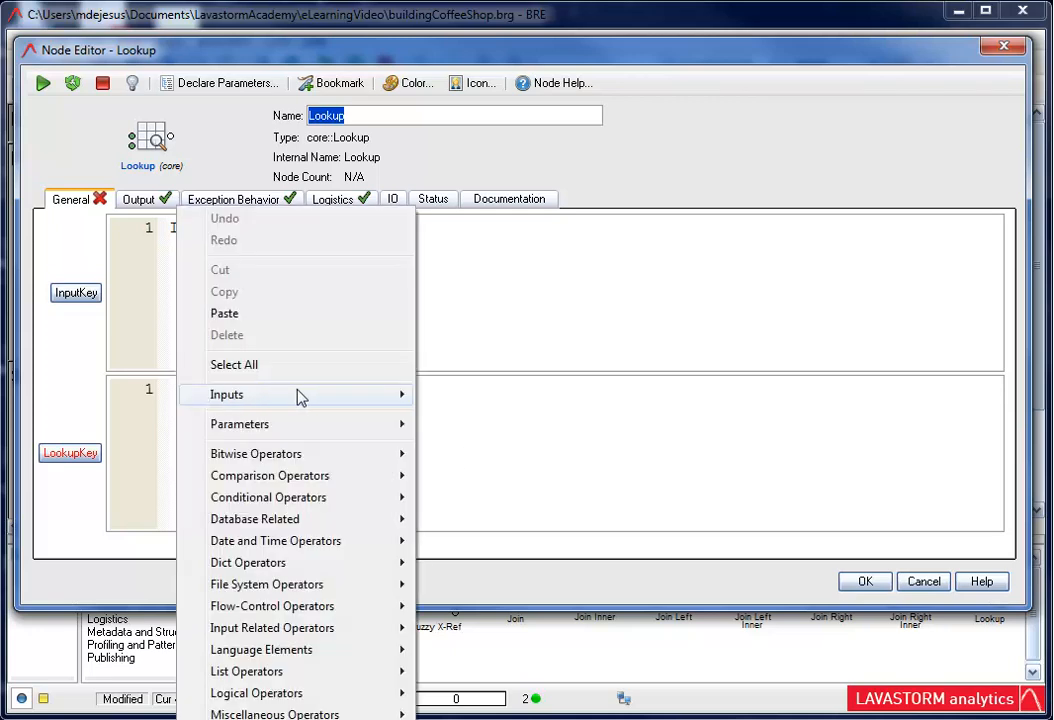
{"action": "left_click", "coordinate": [459, 400]}
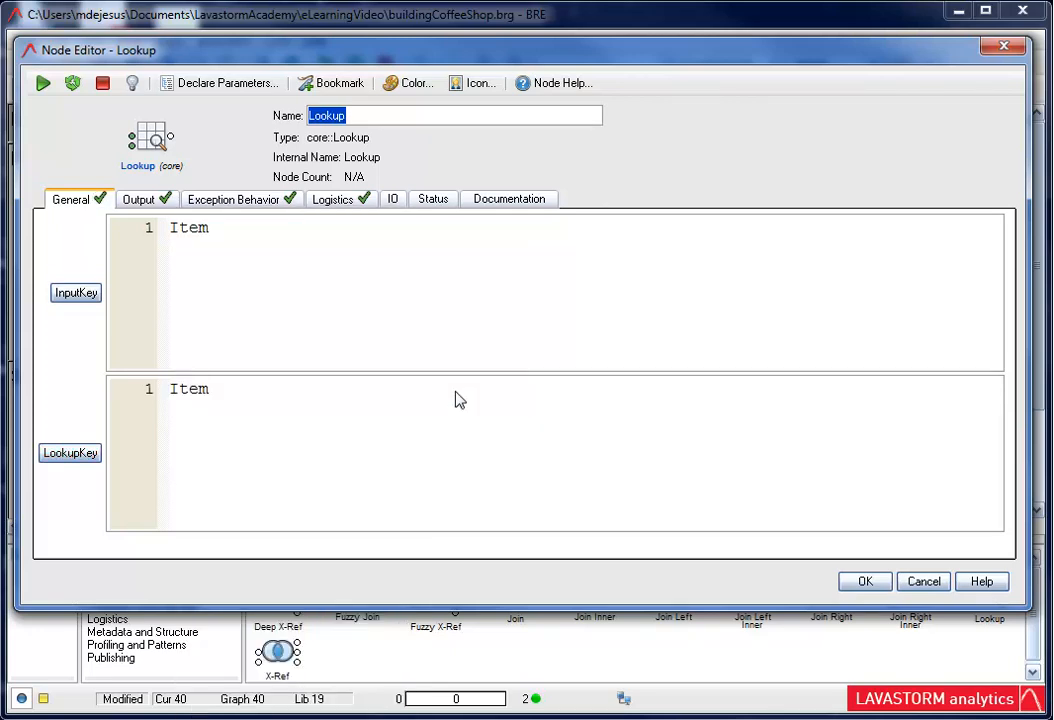
{"action": "left_click", "coordinate": [44, 85]}
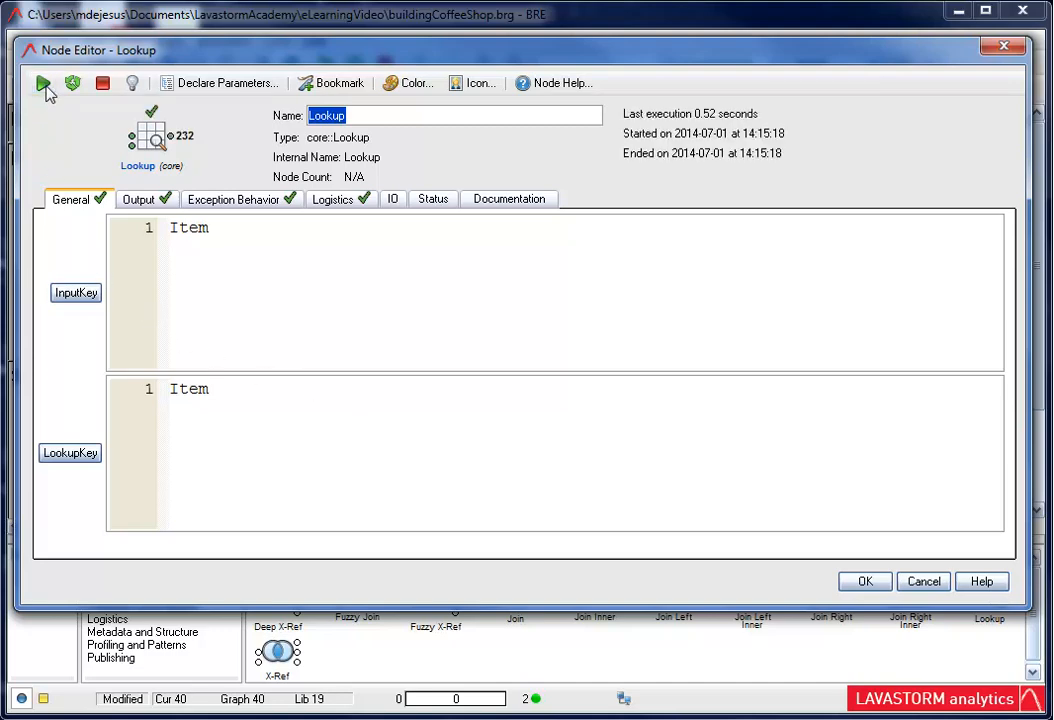
Inspect the Lookup output by highlighting row 16 and sorting the records by Price, and accept the node's settings
{"action": "double_click", "coordinate": [170, 137]}
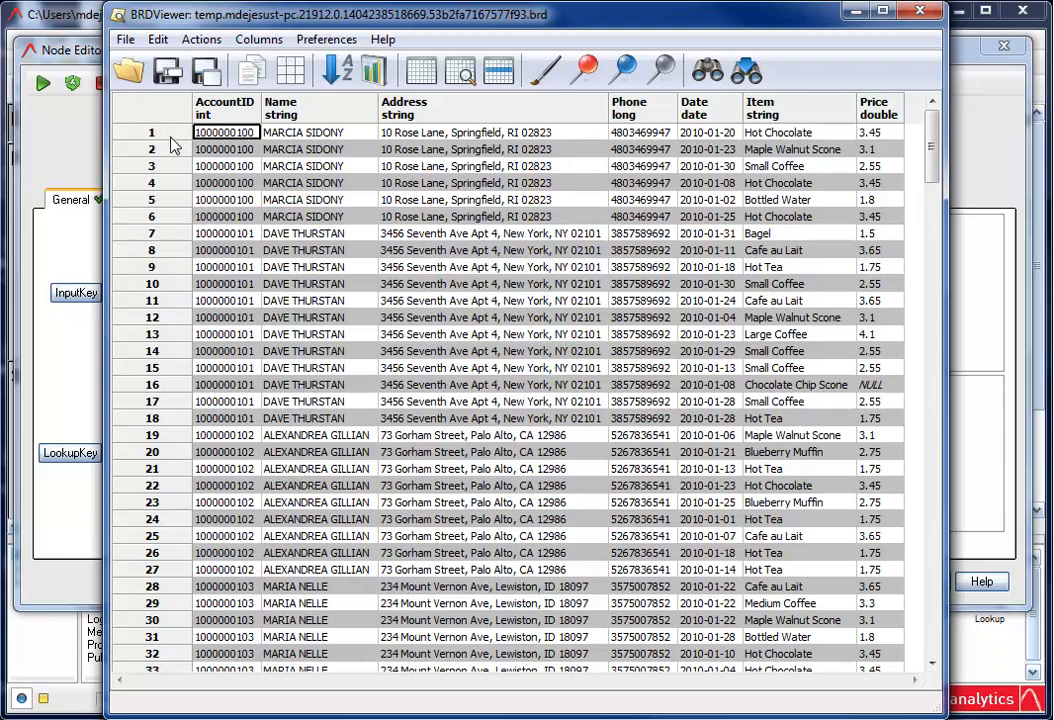
{"action": "left_click", "coordinate": [165, 395]}
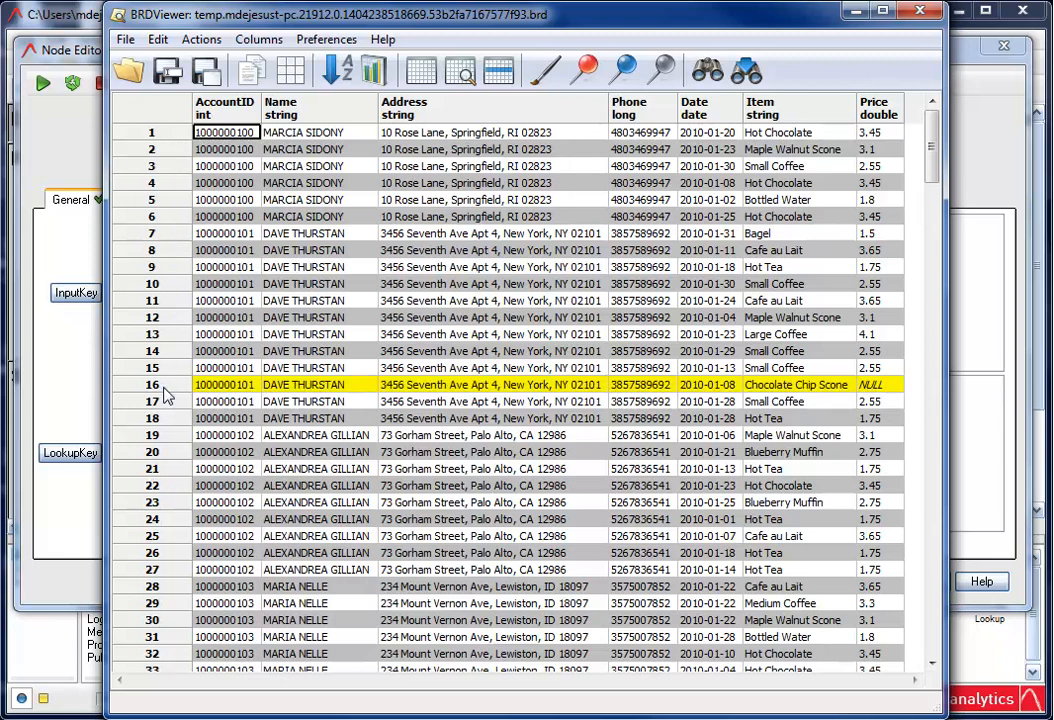
{"action": "left_click", "coordinate": [884, 137]}
{"action": "left_click", "coordinate": [345, 72]}
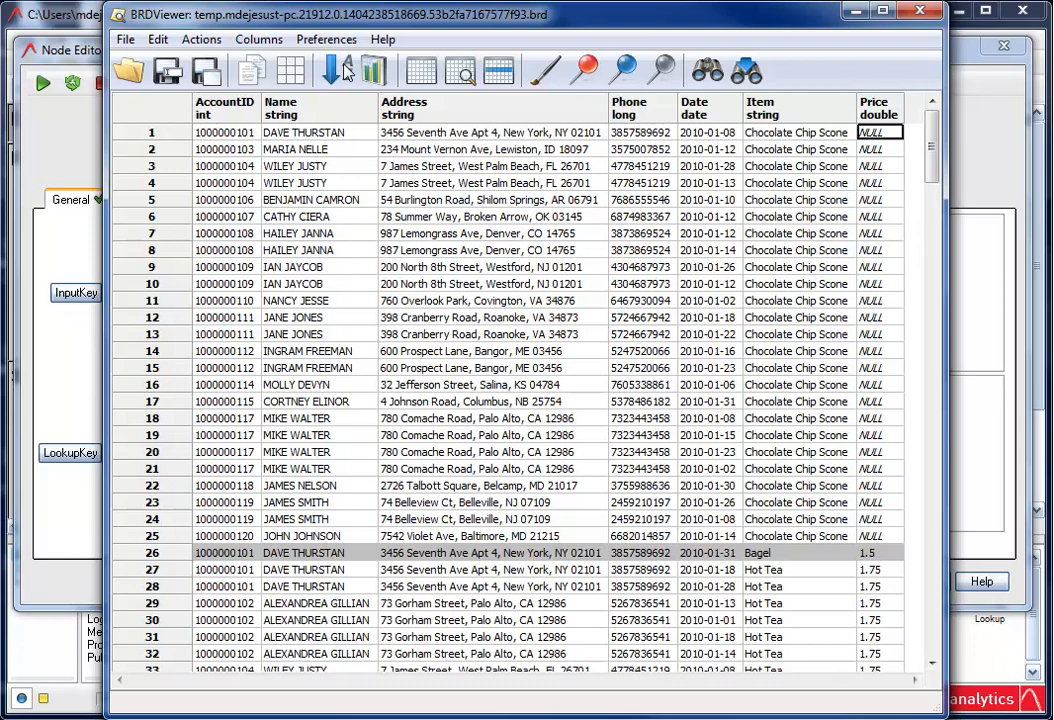
{"action": "left_click", "coordinate": [919, 11]}
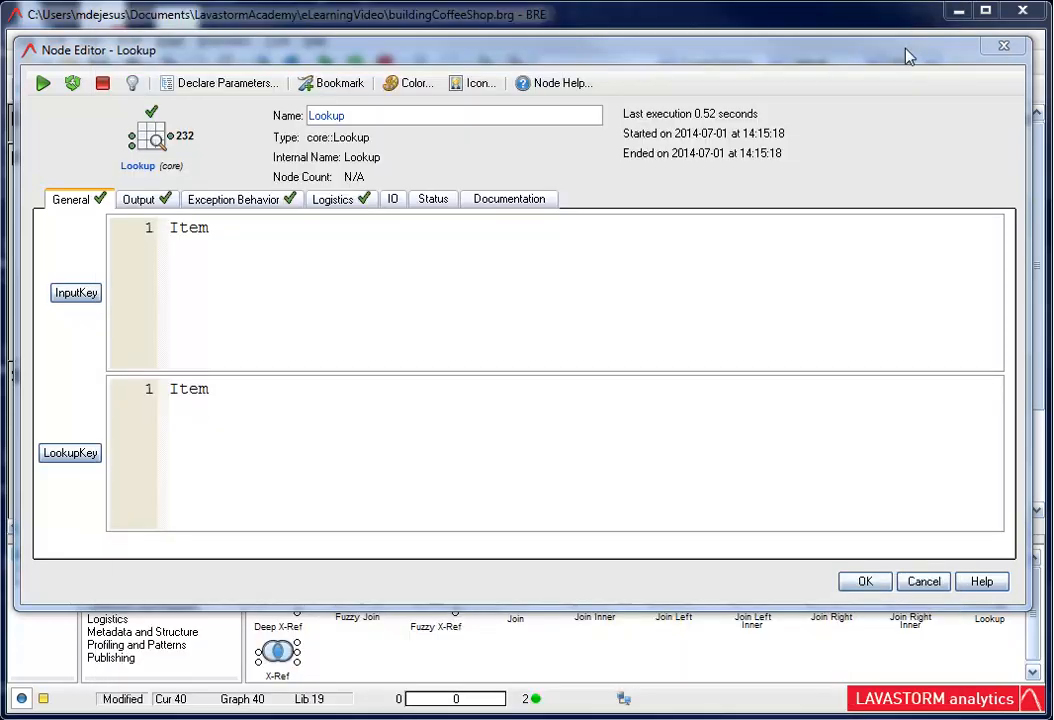
{"action": "left_click", "coordinate": [882, 580]}
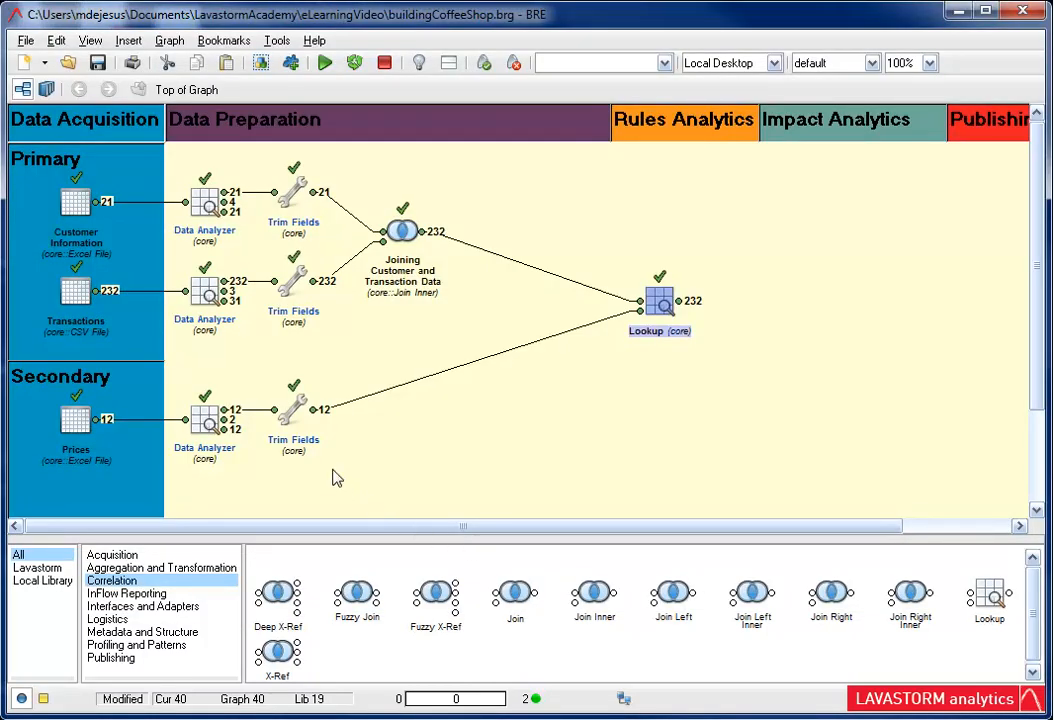
View the Prices Trim Fields output and highlight row 9 to check how its Item name is spelled
{"action": "double_click", "coordinate": [310, 411]}
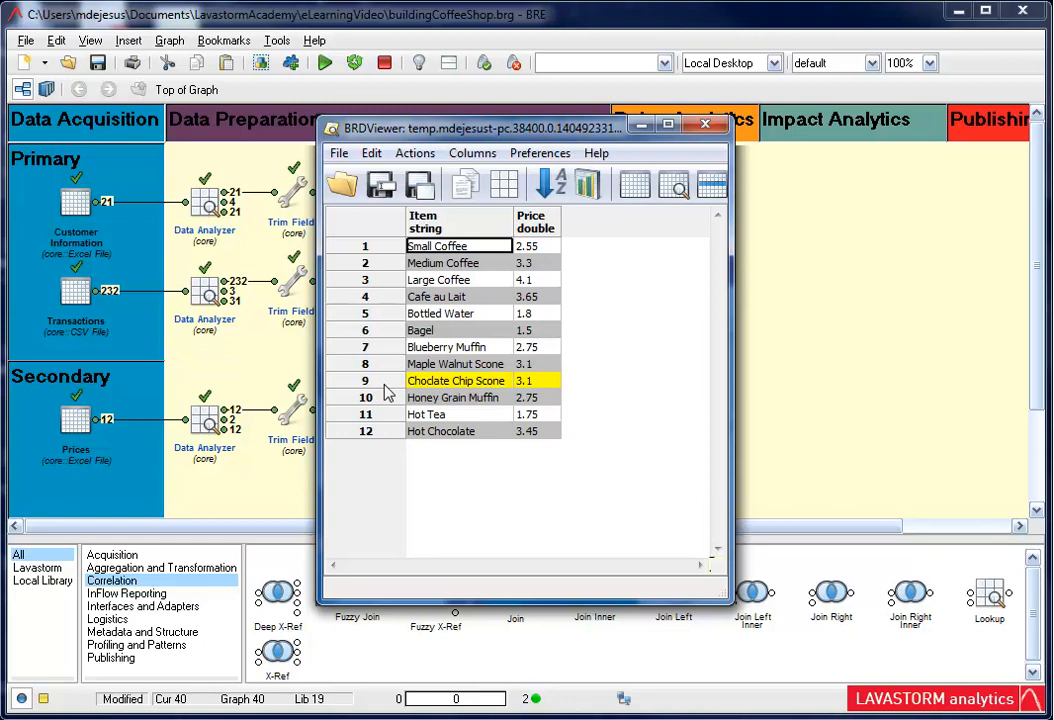
{"action": "left_click", "coordinate": [709, 124]}
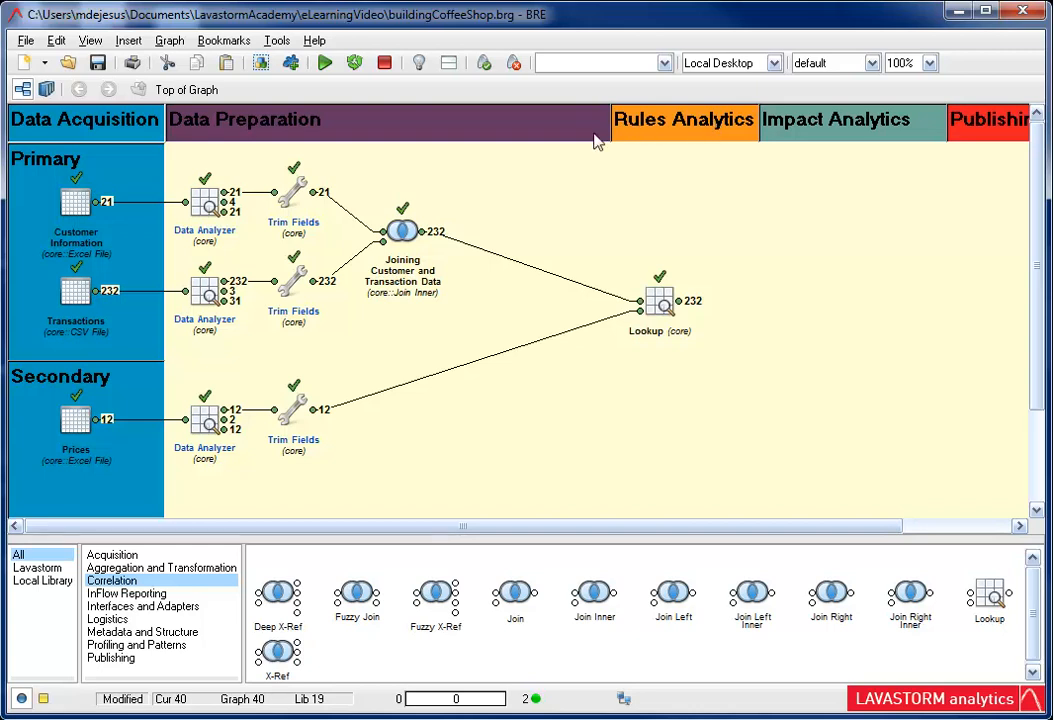
Add an X-Ref node, connecting the join output to its first input and the Prices Trim Fields output to its second input
{"action": "double_click", "coordinate": [278, 655]}
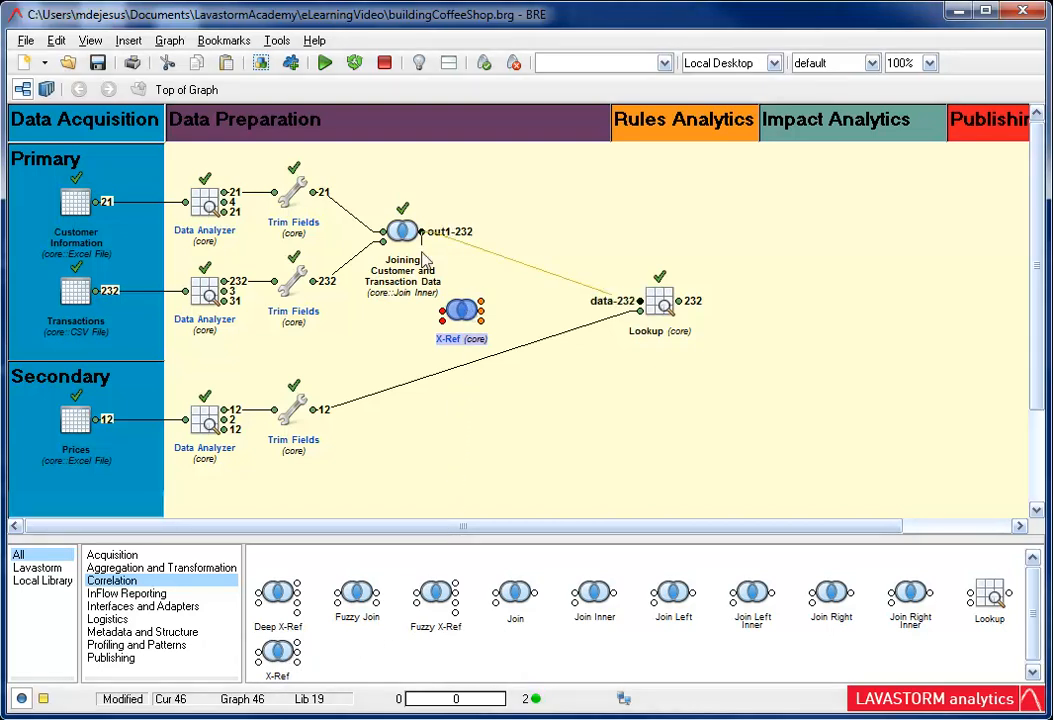
{"action": "left_click_drag", "start_coordinate": [422, 252], "coordinate": [443, 311]}
{"action": "left_click_drag", "start_coordinate": [313, 410], "coordinate": [441, 320]}
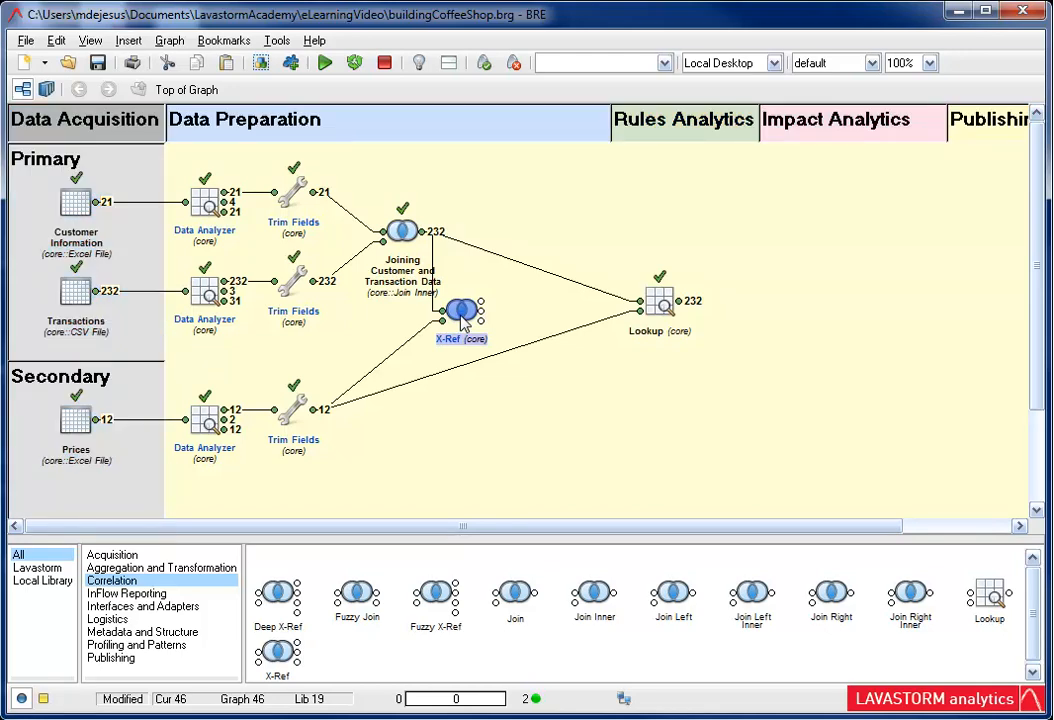
Set the X-Ref node's SortLeftInput and SortRightInput to true and its LeftInputKey to Item, and run the node
{"action": "double_click", "coordinate": [462, 320]}
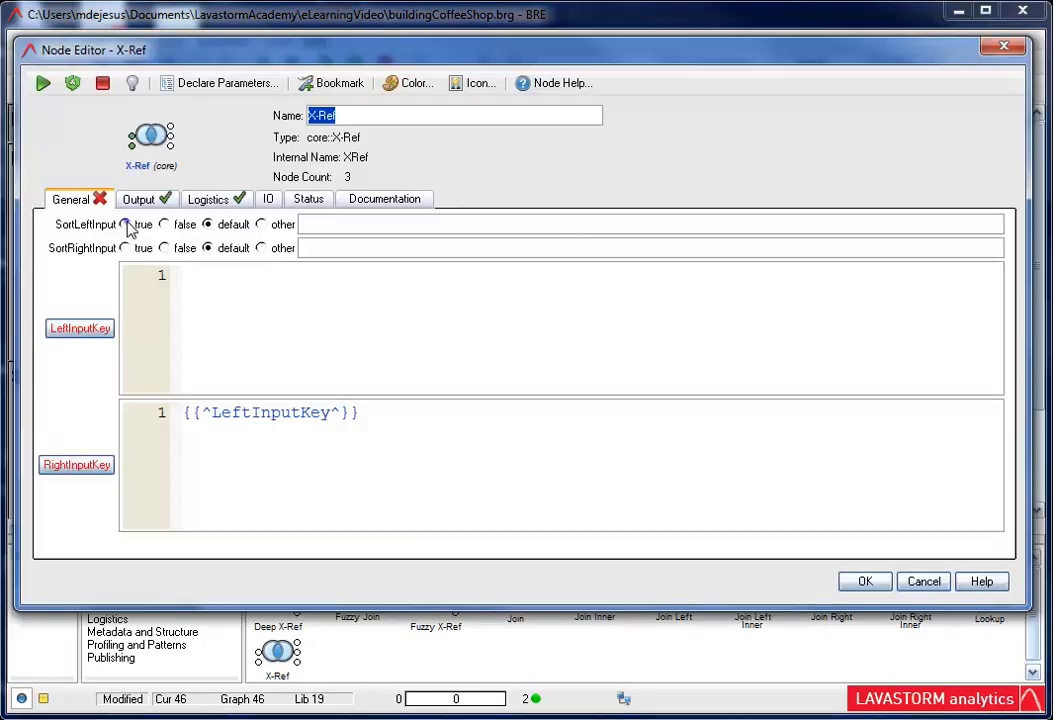
{"action": "left_click", "coordinate": [126, 225]}
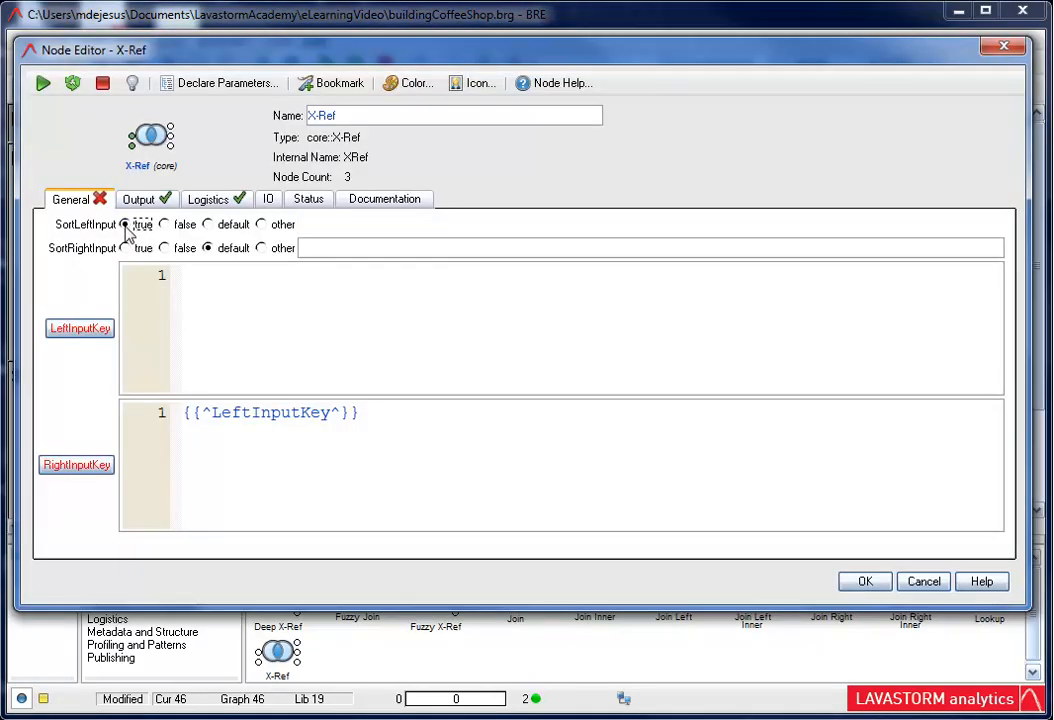
{"action": "left_click", "coordinate": [125, 248]}
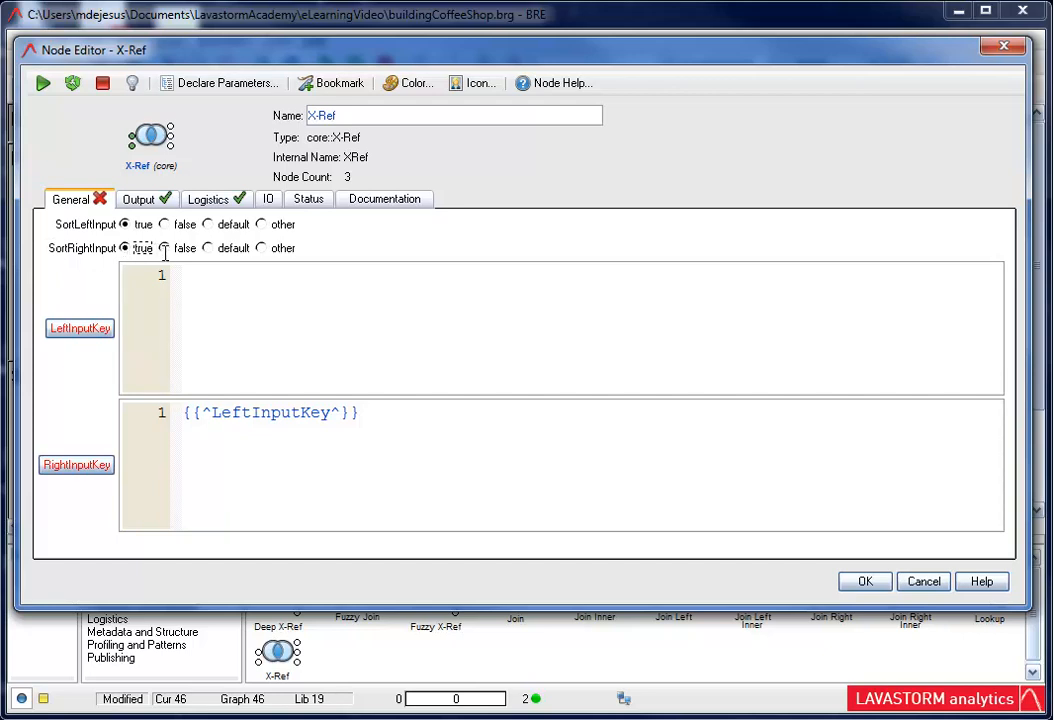
{"action": "right_click", "coordinate": [183, 278]}
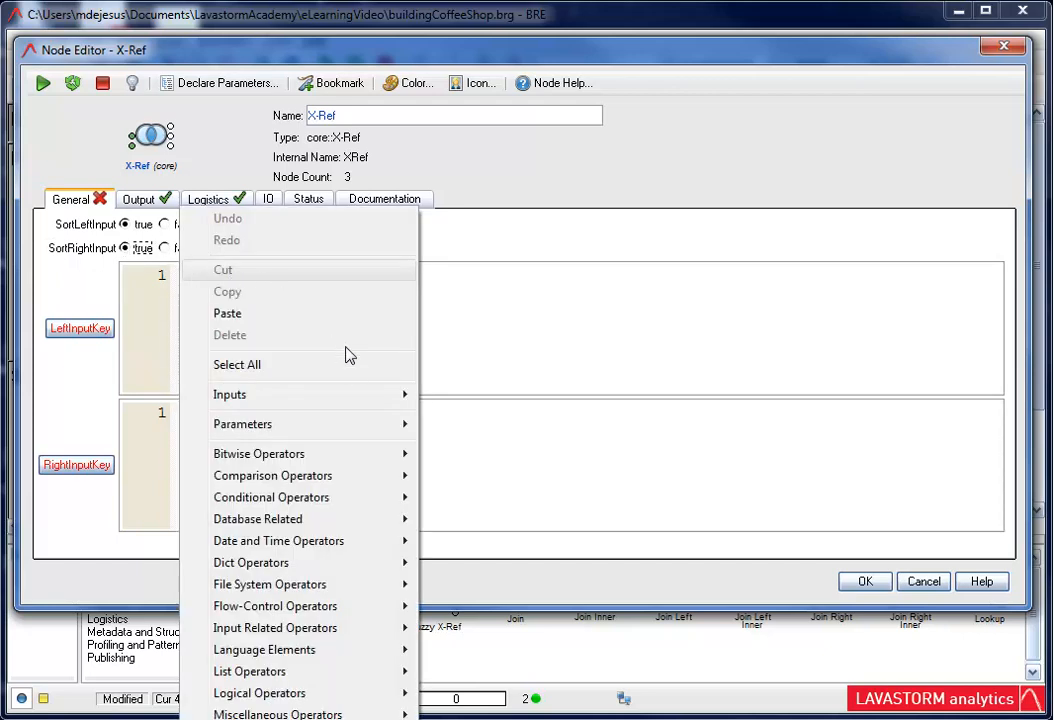
{"action": "mouse_move", "coordinate": [357, 398]}
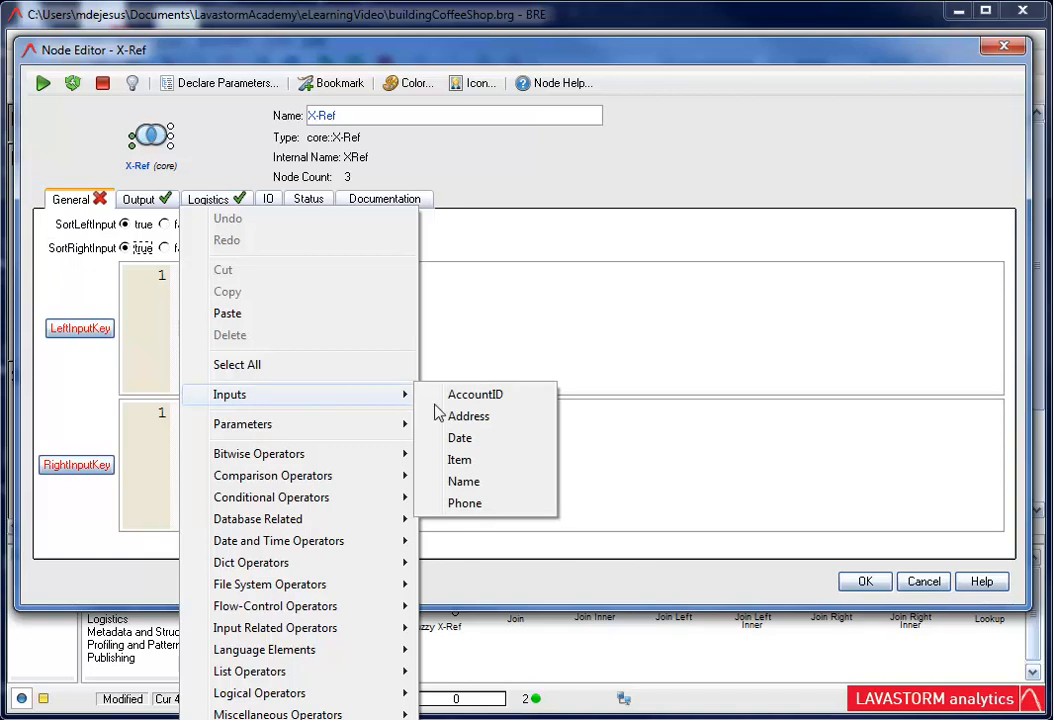
{"action": "left_click", "coordinate": [462, 460]}
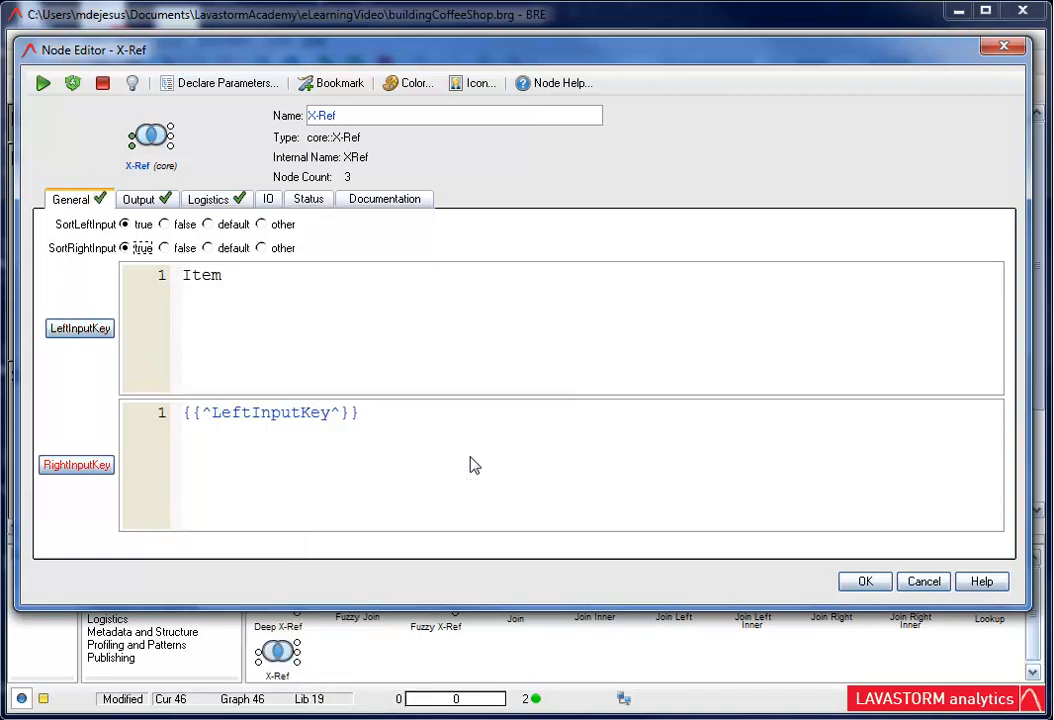
{"action": "left_click", "coordinate": [44, 83]}
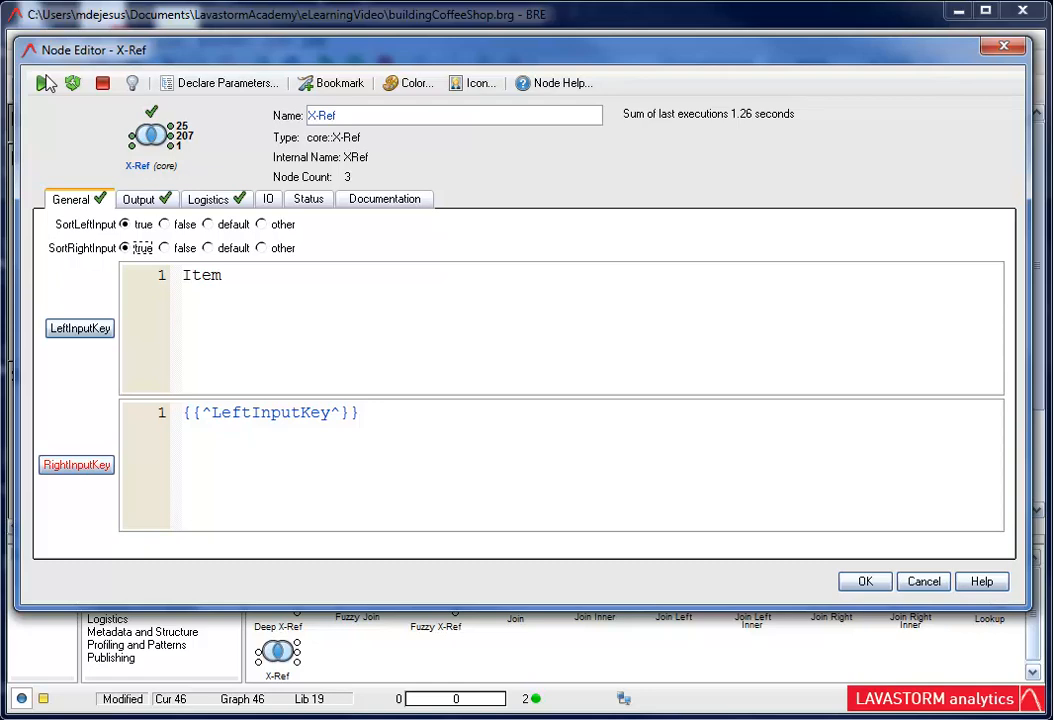
Inspect the X-Ref node's left orphans and right orphans outputs, and accept the node's settings
{"action": "left_click", "coordinate": [171, 127]}
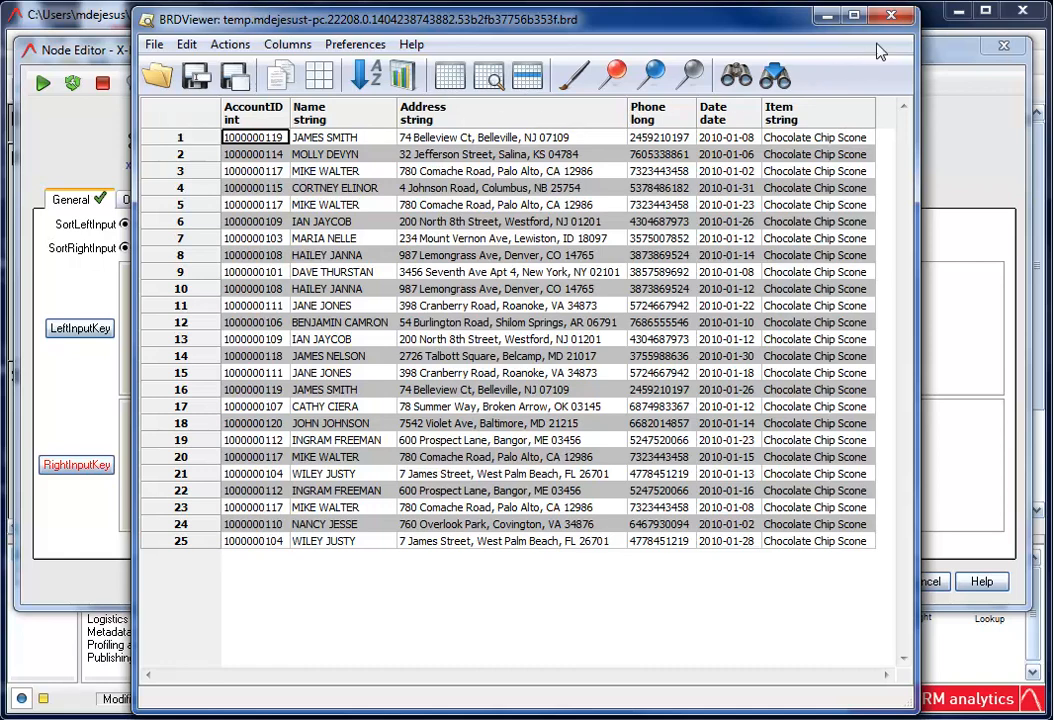
{"action": "left_click", "coordinate": [891, 16]}
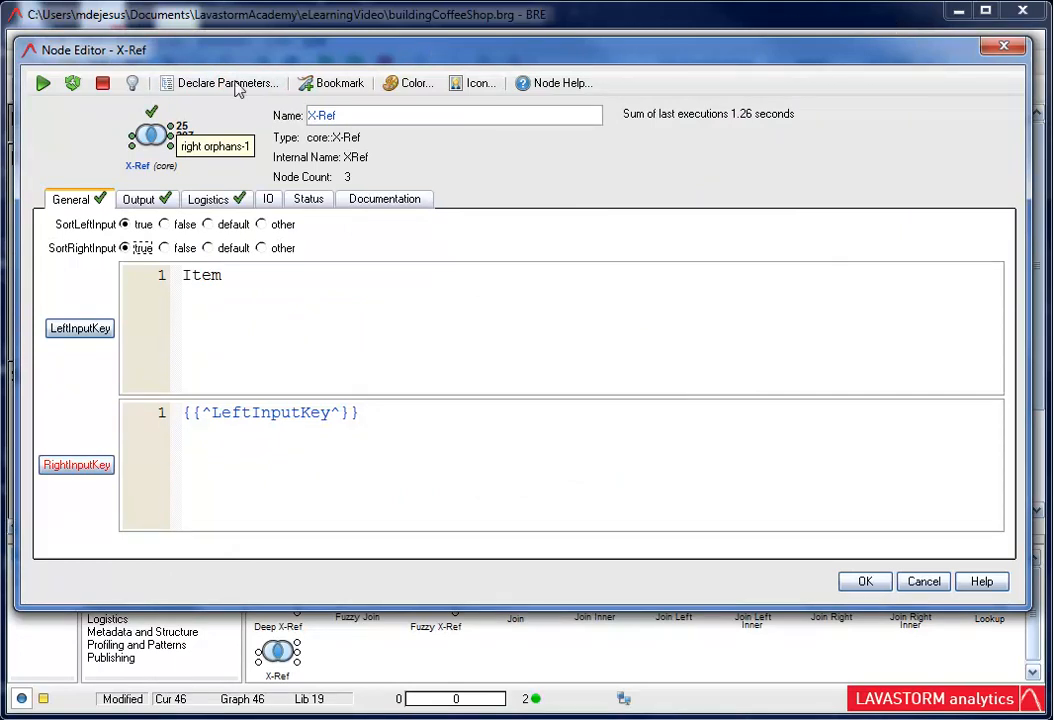
{"action": "double_click", "coordinate": [170, 145]}
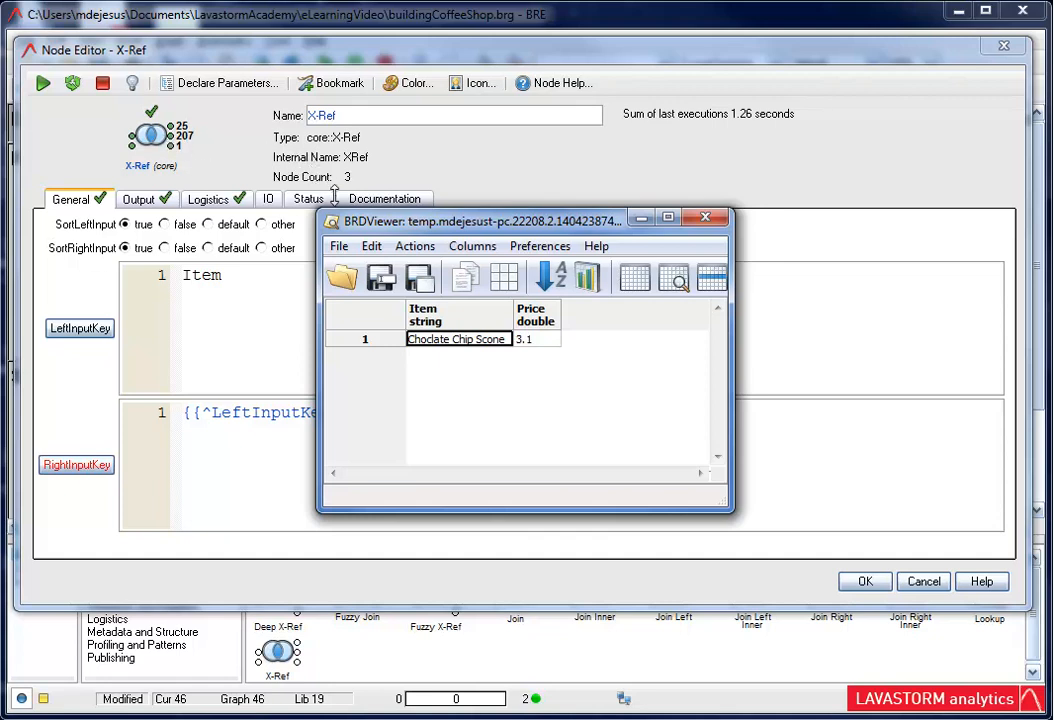
{"action": "double_click", "coordinate": [337, 215]}
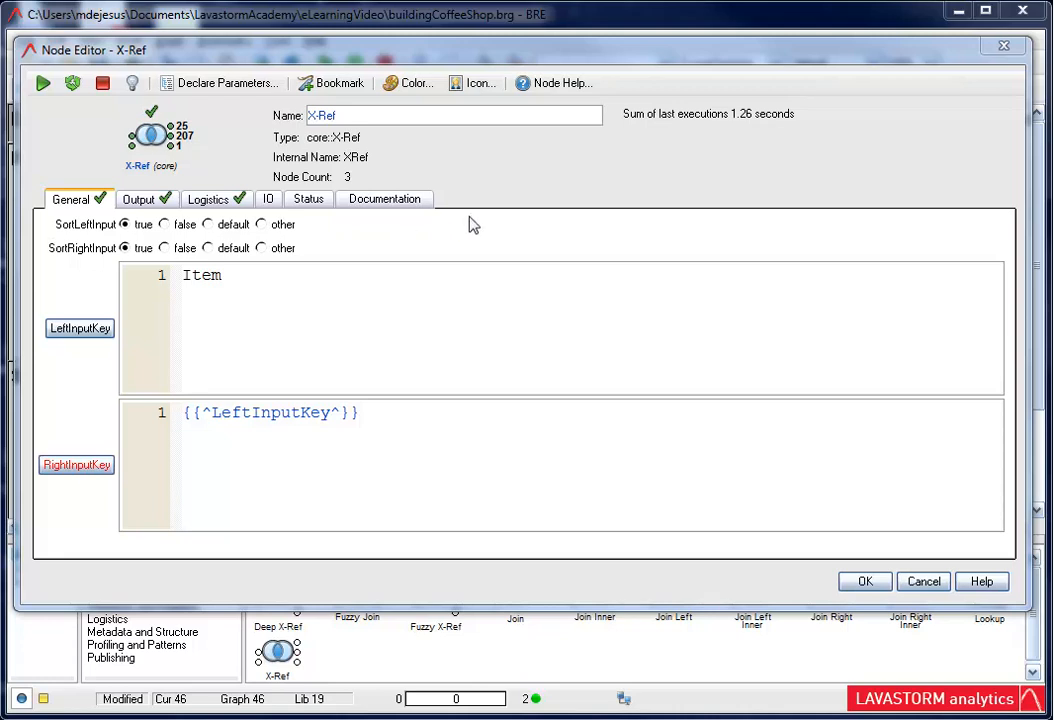
{"action": "left_click", "coordinate": [869, 586]}
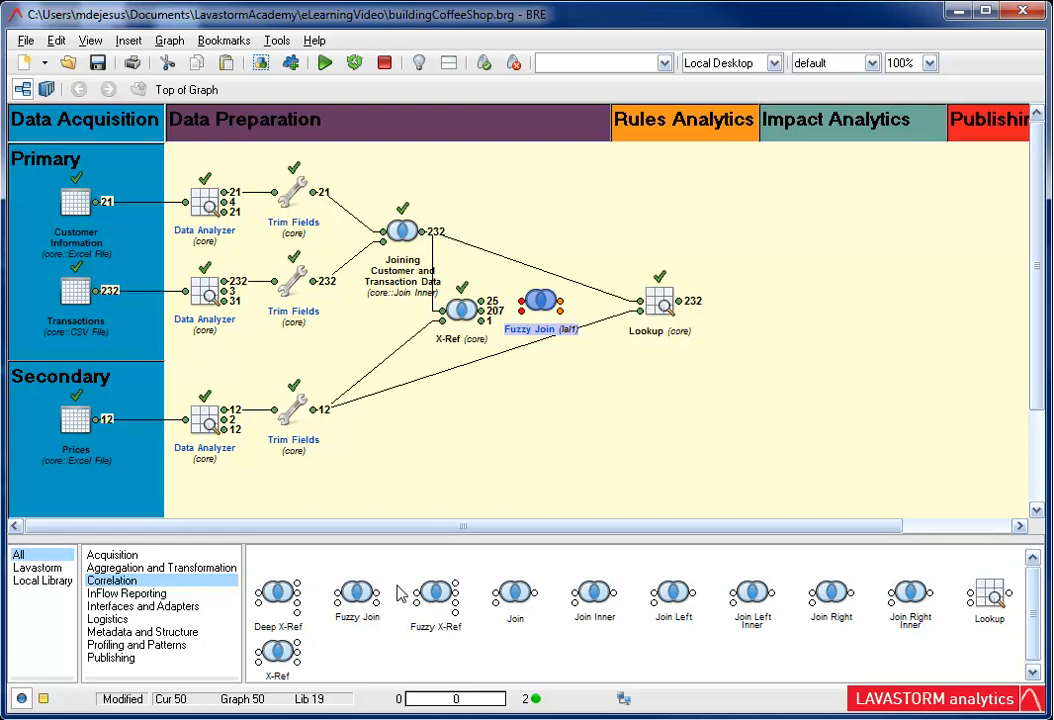
Set the Fuzzy Join node's FuzzyAlgorithm to Levenshtein Distance and its FuzzyThreshold to 1
{"action": "double_click", "coordinate": [541, 303]}
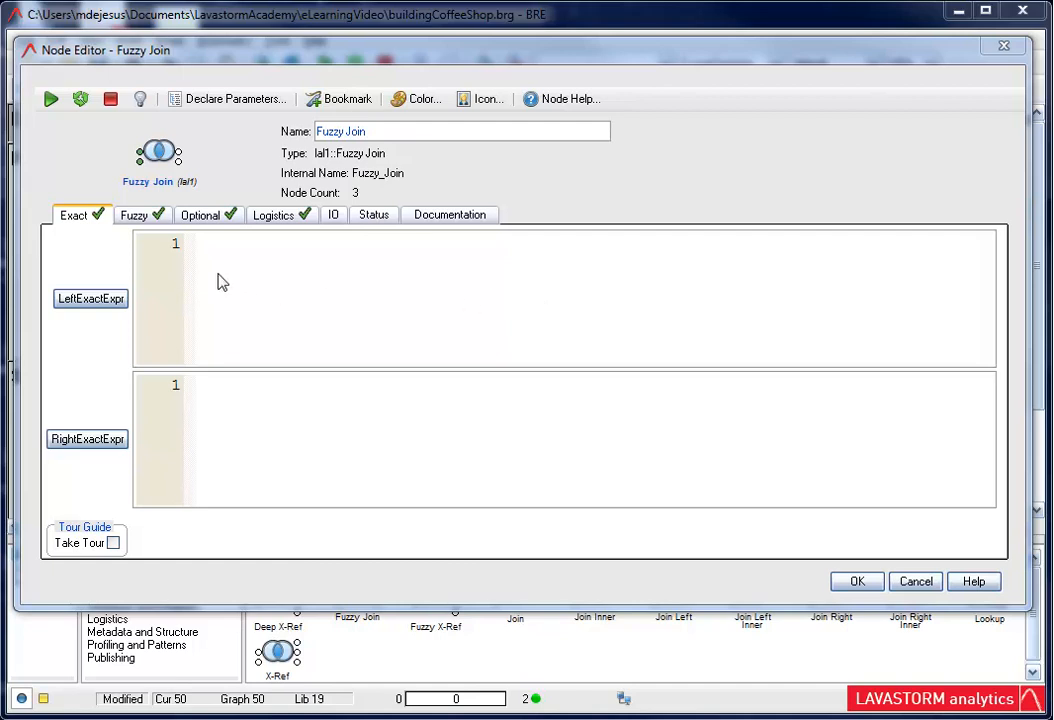
{"action": "left_click", "coordinate": [137, 217]}
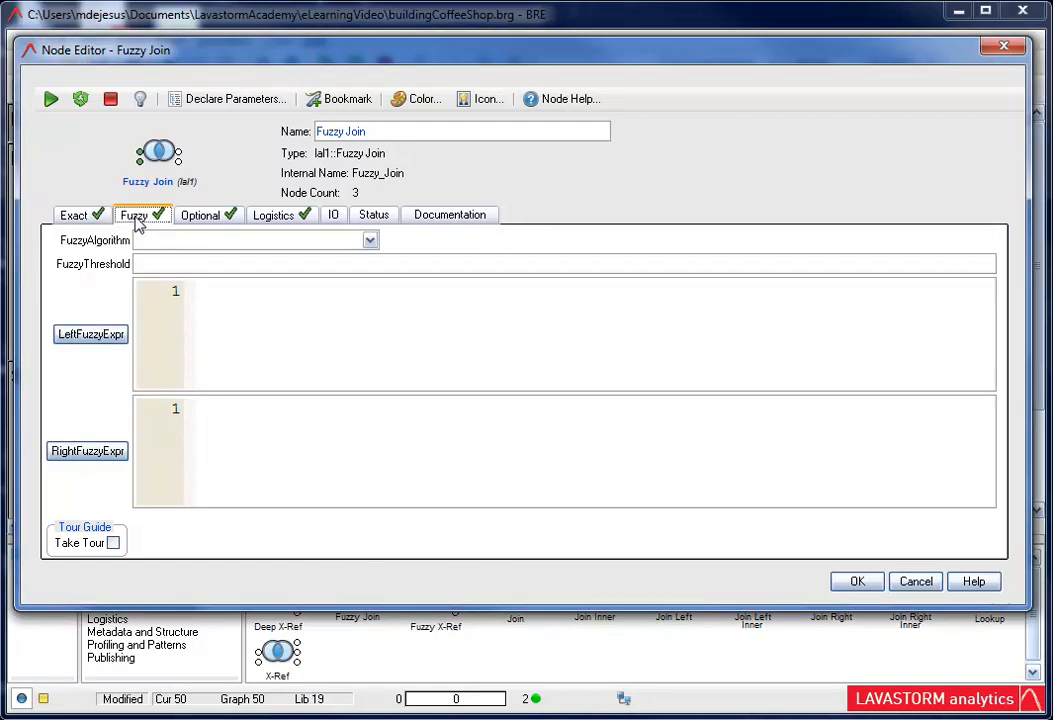
{"action": "left_click", "coordinate": [370, 242]}
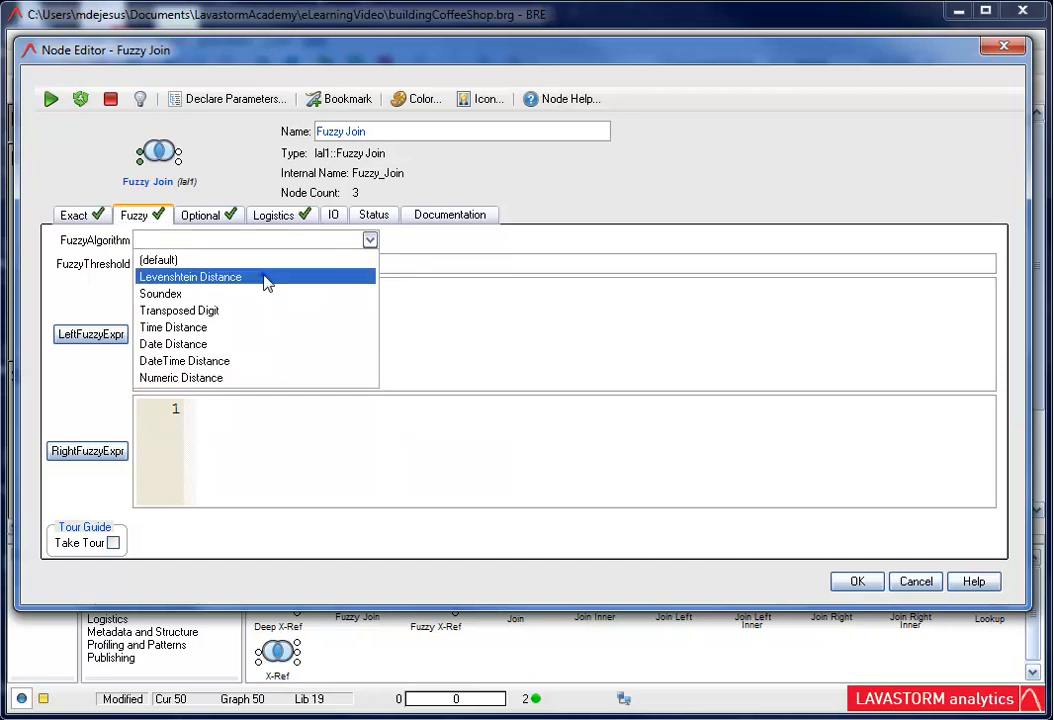
{"action": "left_click", "coordinate": [265, 276]}
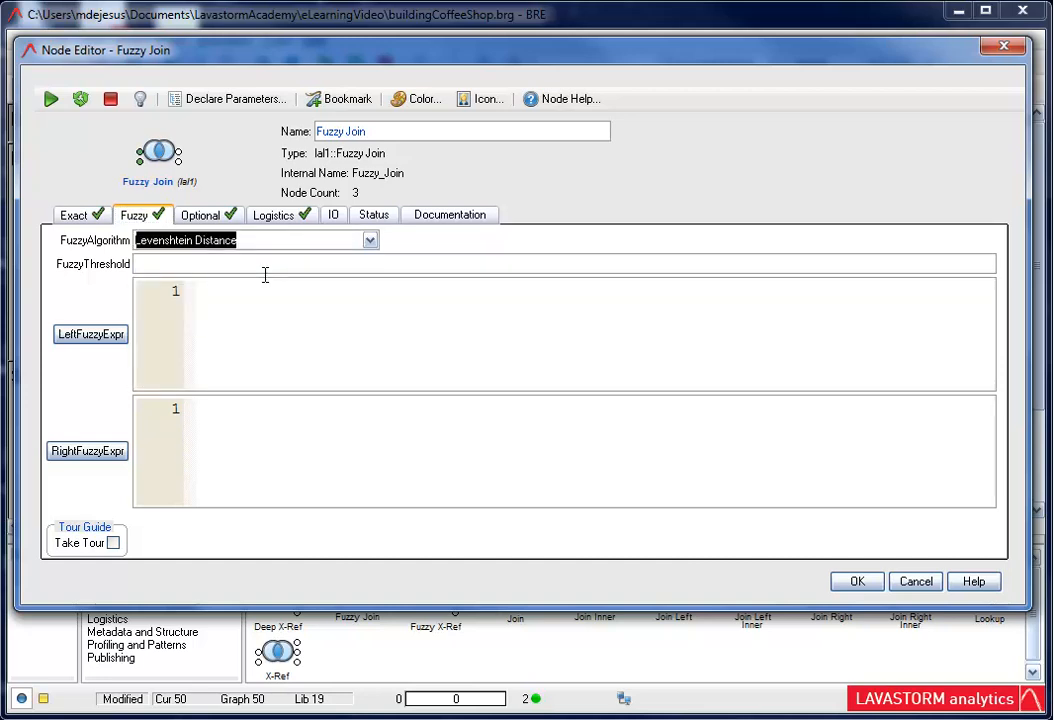
{"action": "left_click", "coordinate": [146, 266]}
{"action": "type", "text": "1"}
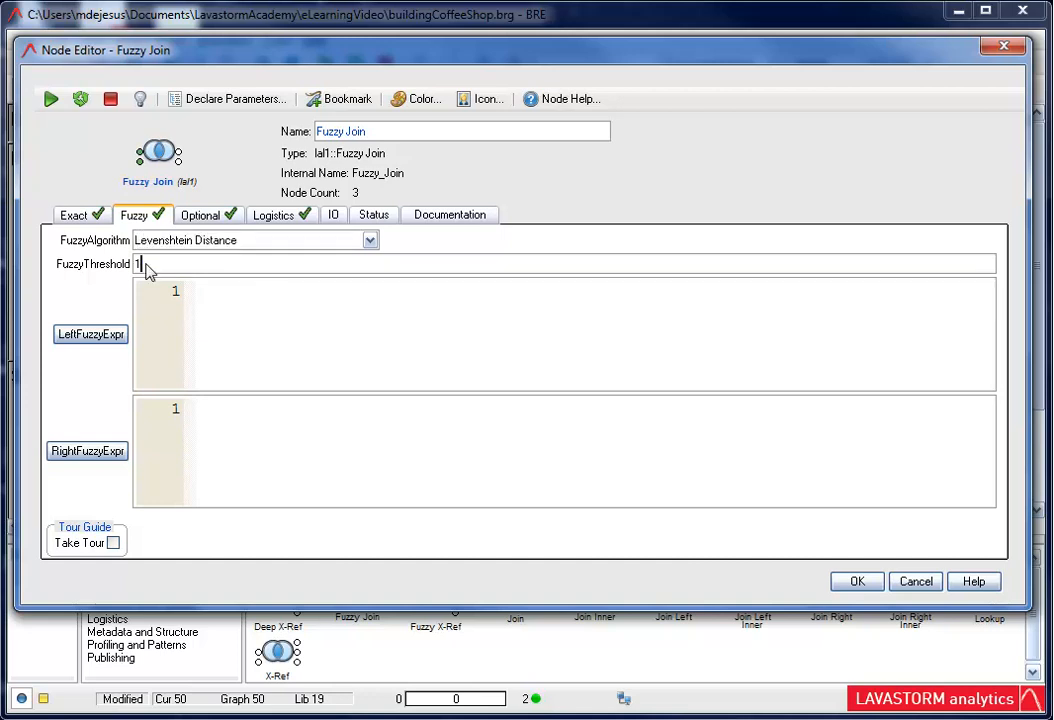
Set both LeftFuzzyExpr and RightFuzzyExpr of the Fuzzy Join node to the Item field and run the node
{"action": "right_click", "coordinate": [220, 292]}
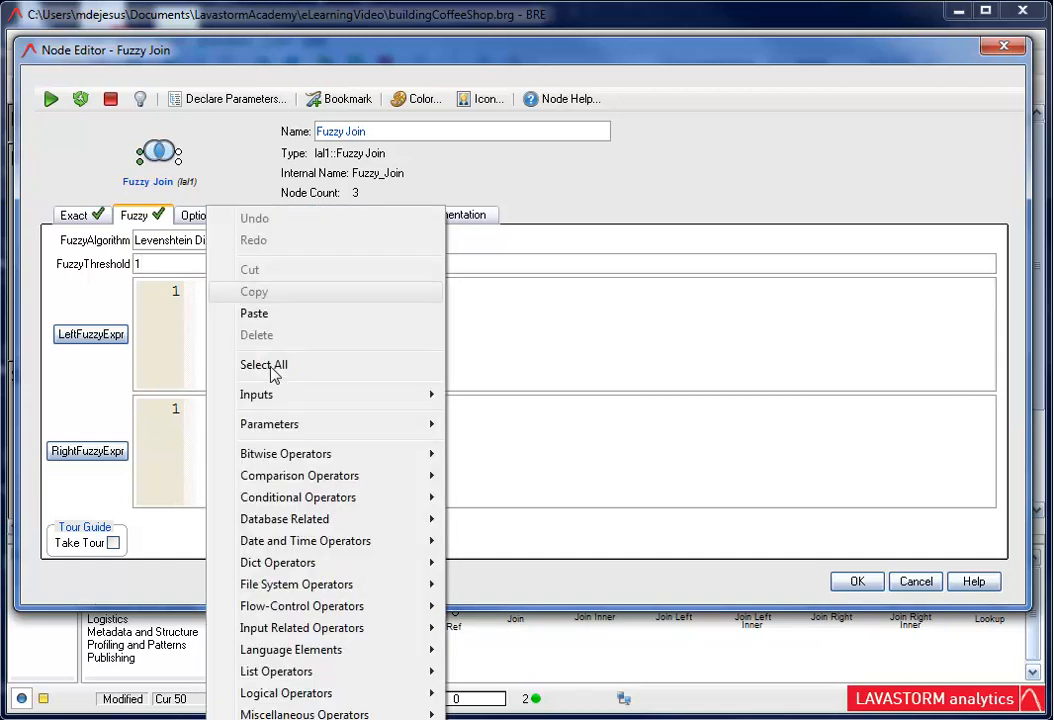
{"action": "mouse_move", "coordinate": [273, 398]}
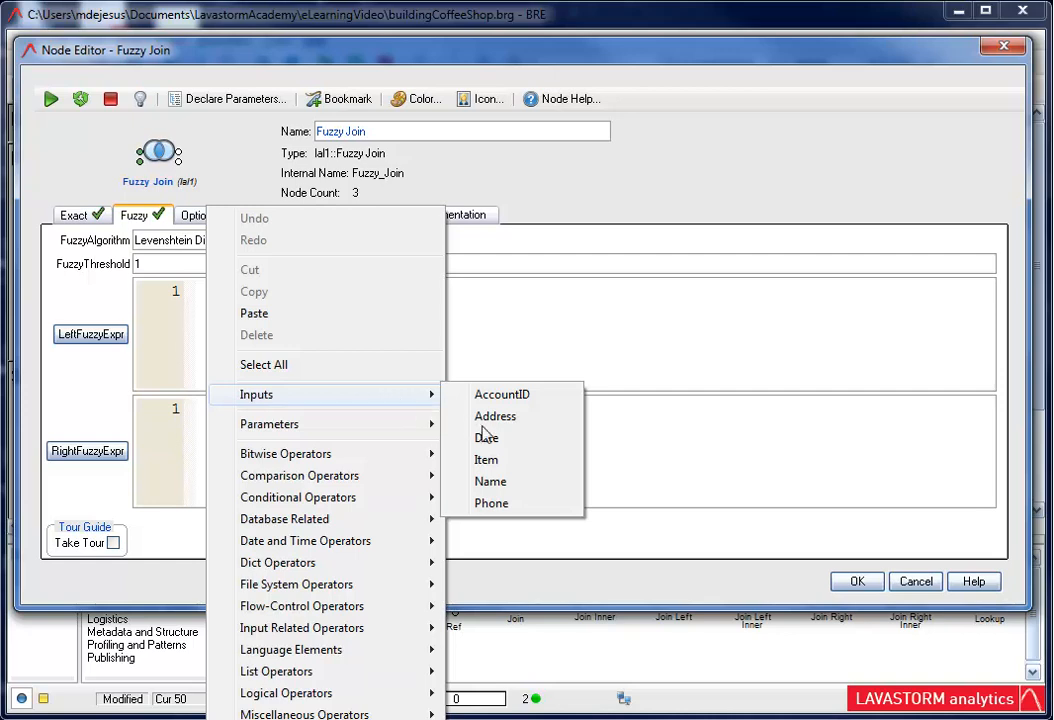
{"action": "left_click", "coordinate": [487, 460]}
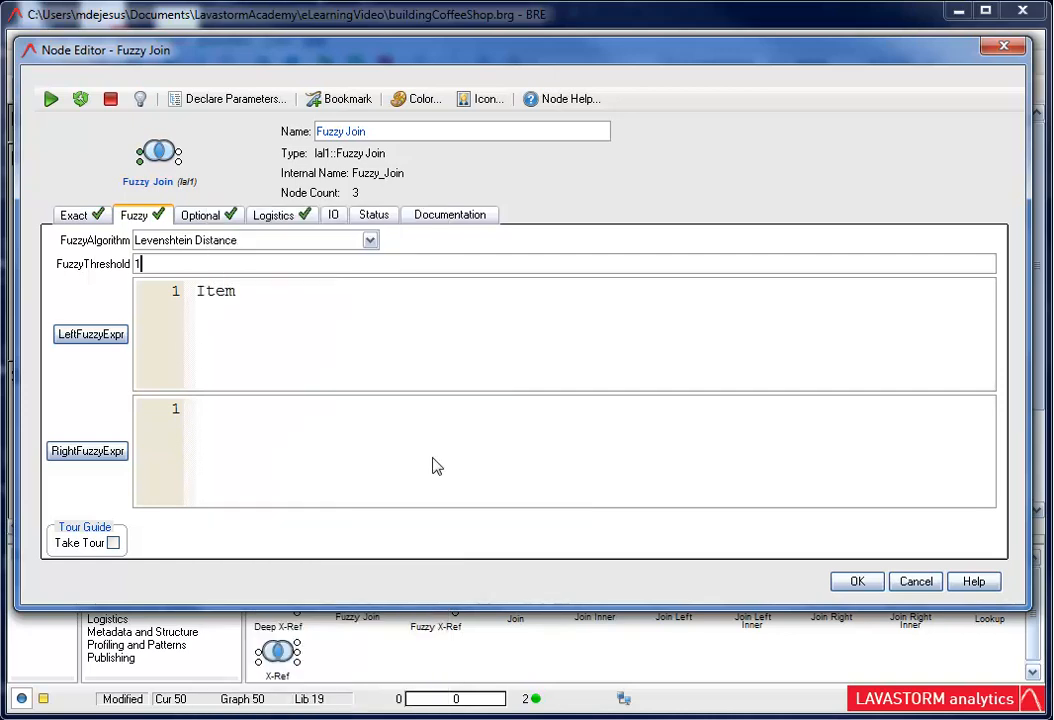
{"action": "right_click", "coordinate": [207, 412]}
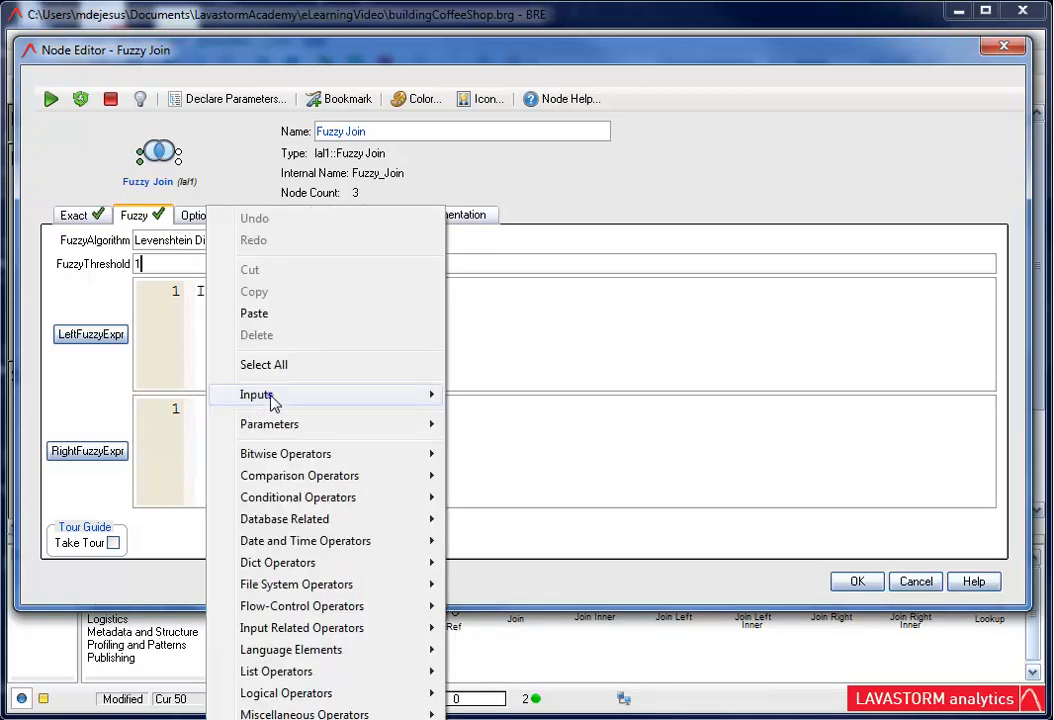
{"action": "mouse_move", "coordinate": [423, 398]}
{"action": "left_click", "coordinate": [497, 398]}
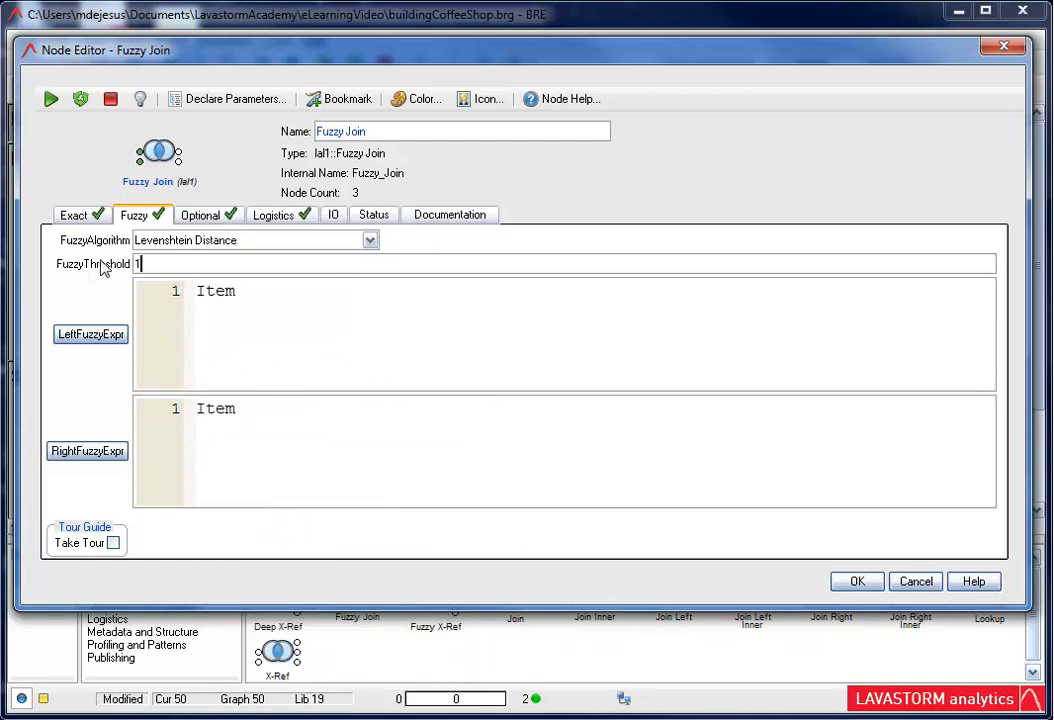
{"action": "left_click", "coordinate": [50, 99]}
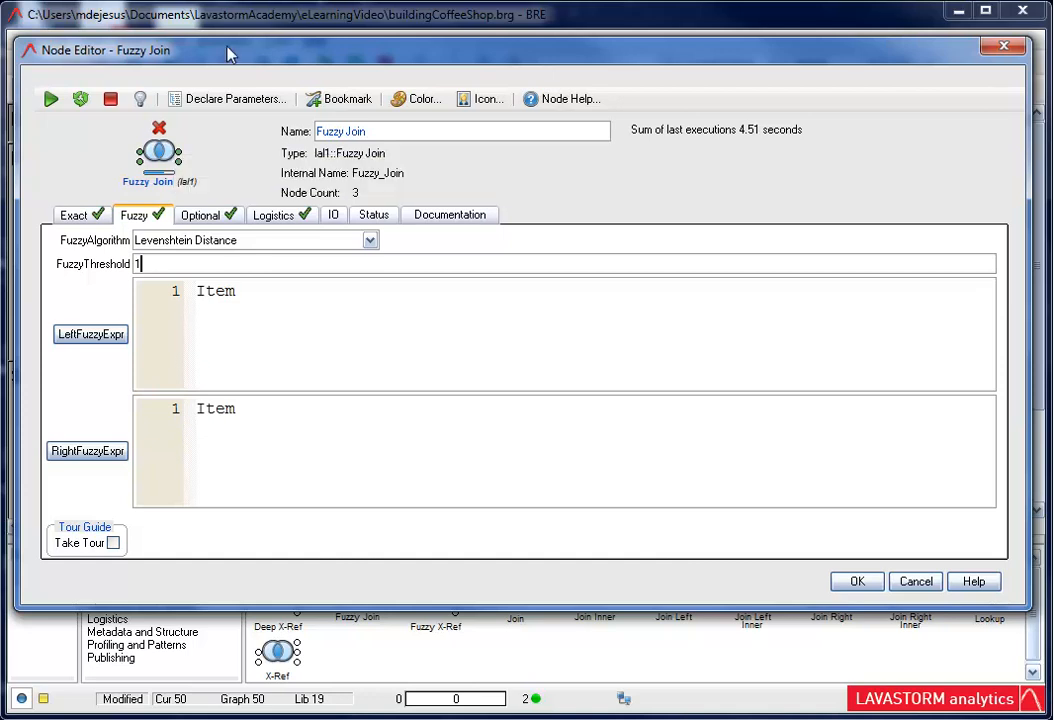
Set the Fuzzy Join node's optional RightPrefix to Right and rerun the node
{"action": "left_click", "coordinate": [203, 216]}
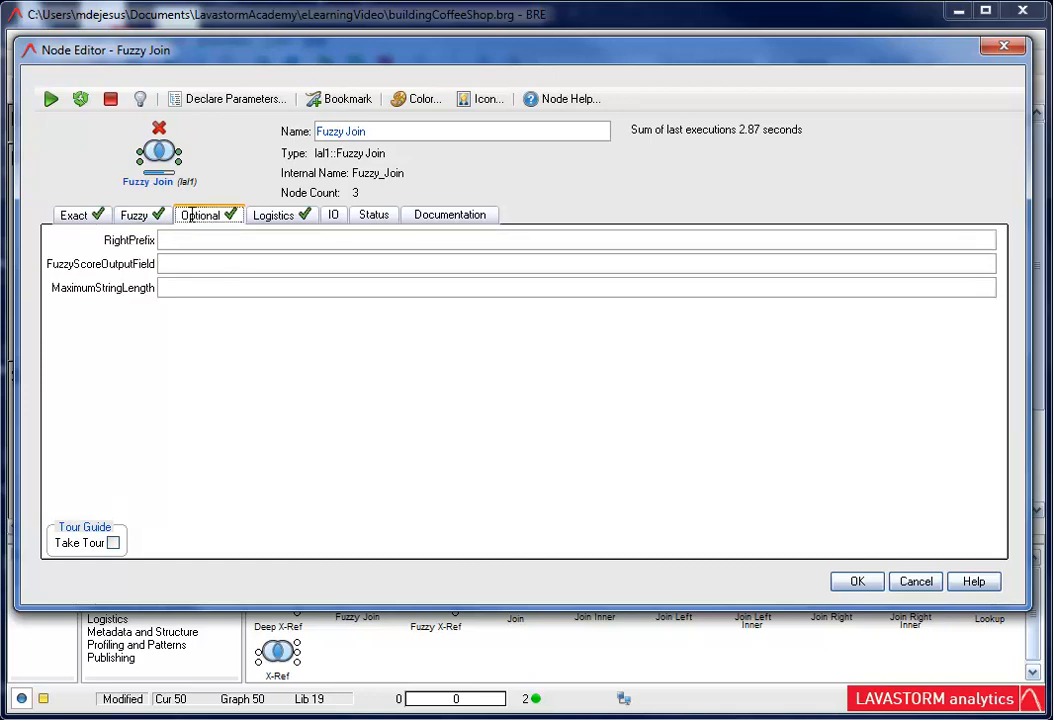
{"action": "left_click", "coordinate": [169, 241]}
{"action": "type", "text": "Right"}
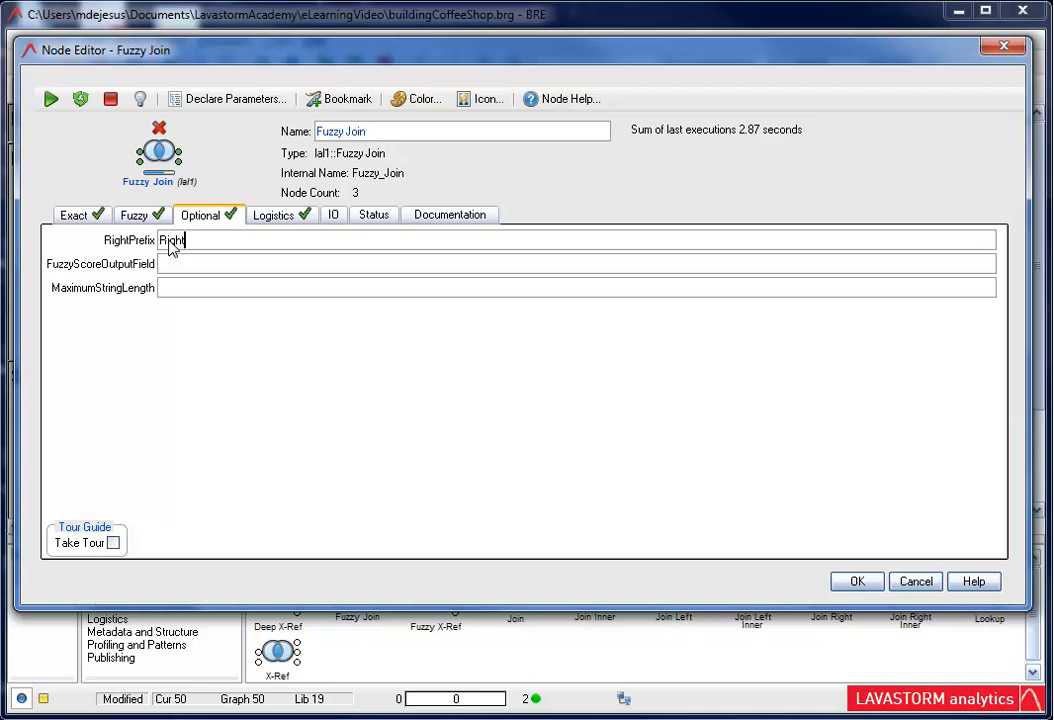
{"action": "left_click", "coordinate": [80, 99]}
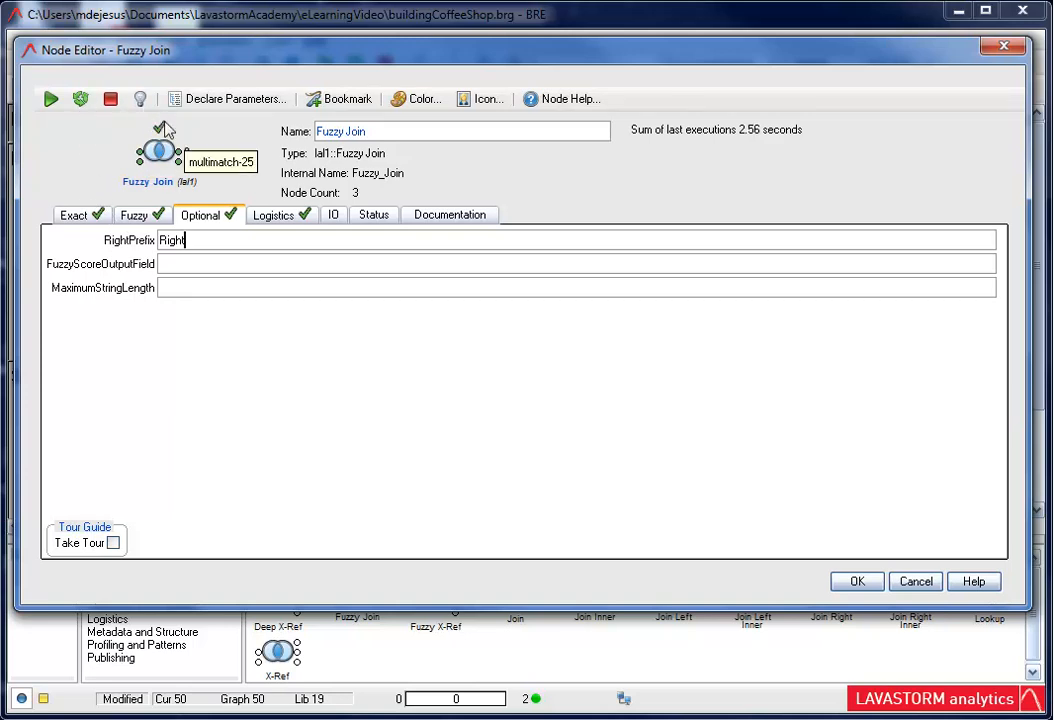
Inspect the Fuzzy Join multimatch output, comparing Item with RightItem in the first row, and accept the node's settings
{"action": "left_click", "coordinate": [179, 162]}
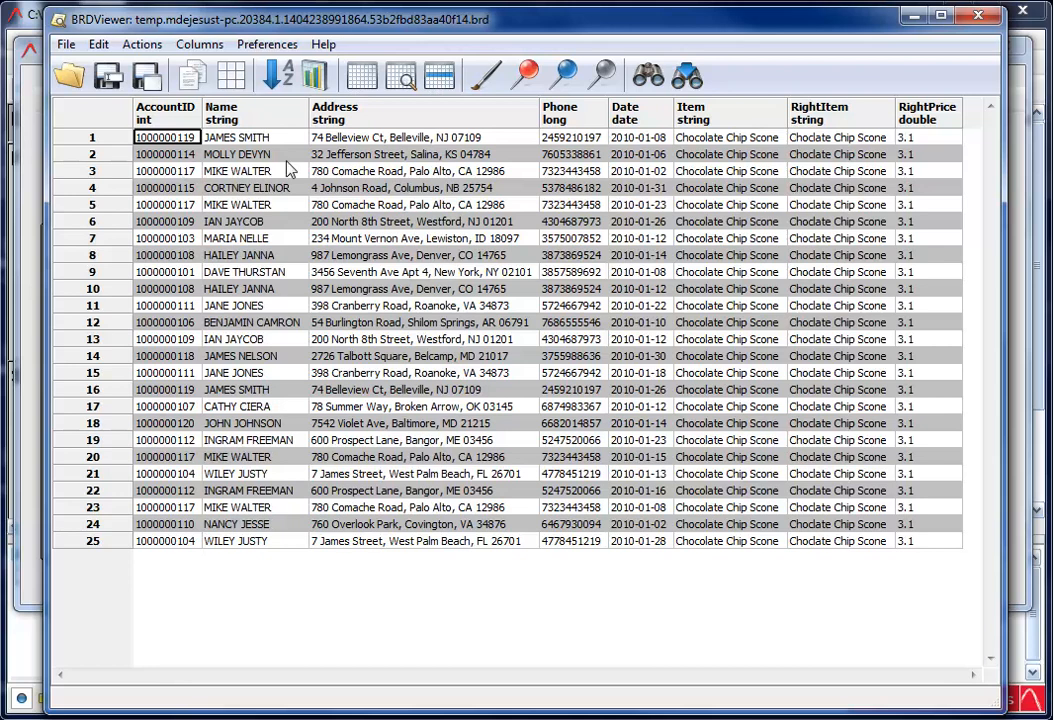
{"action": "left_click", "coordinate": [752, 143]}
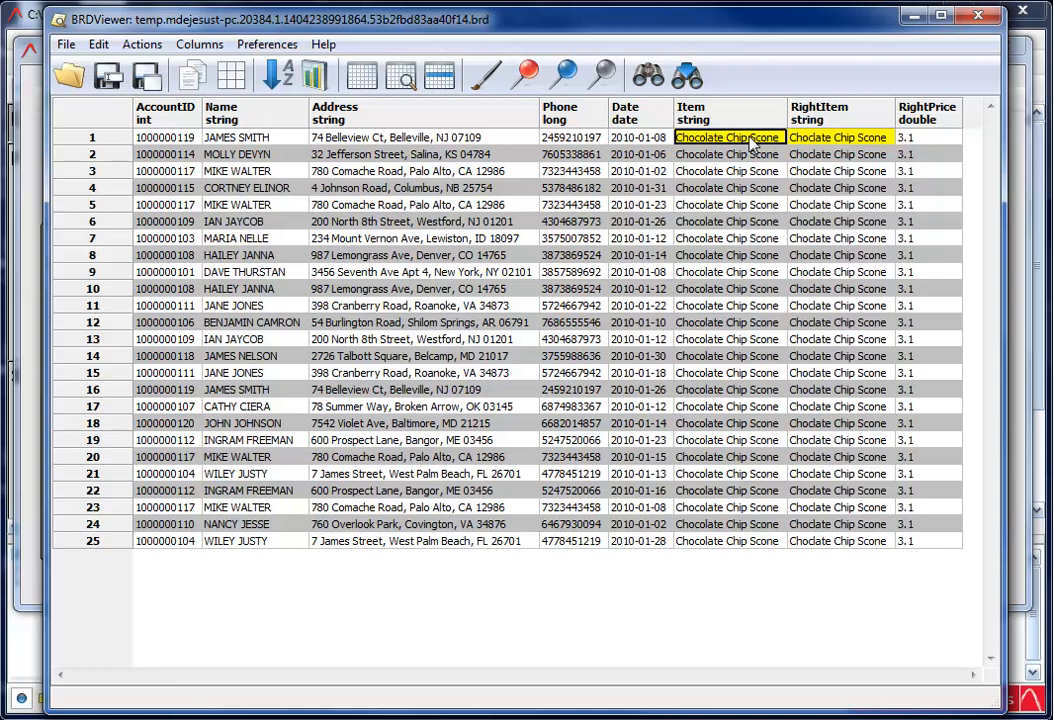
{"action": "left_click", "coordinate": [981, 15]}
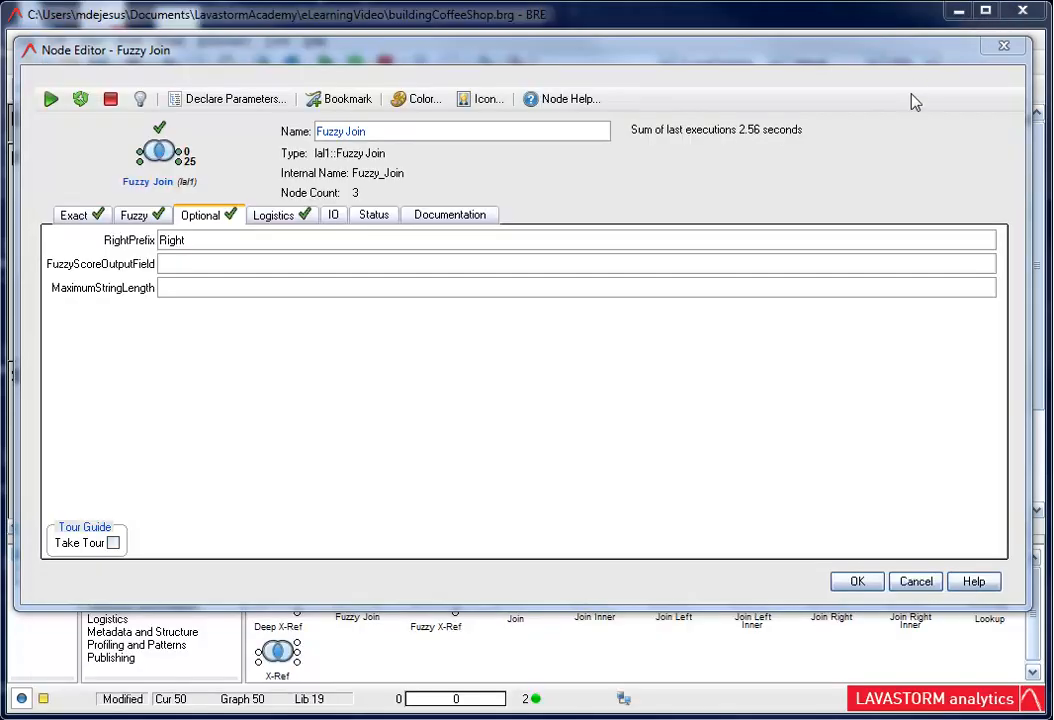
{"action": "left_click", "coordinate": [858, 582]}
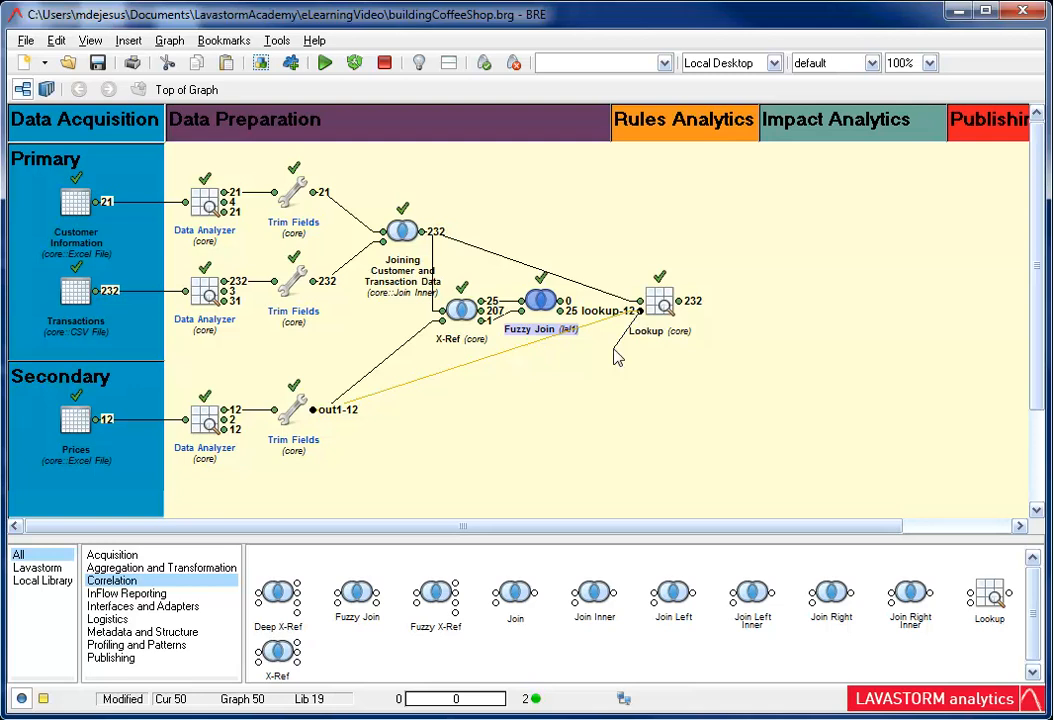
Delete the connection from the Prices Trim Fields to Lookup and add a Filter node named Correct Misspelling of Chocolate after that Trim Fields
{"action": "left_click", "coordinate": [618, 358]}
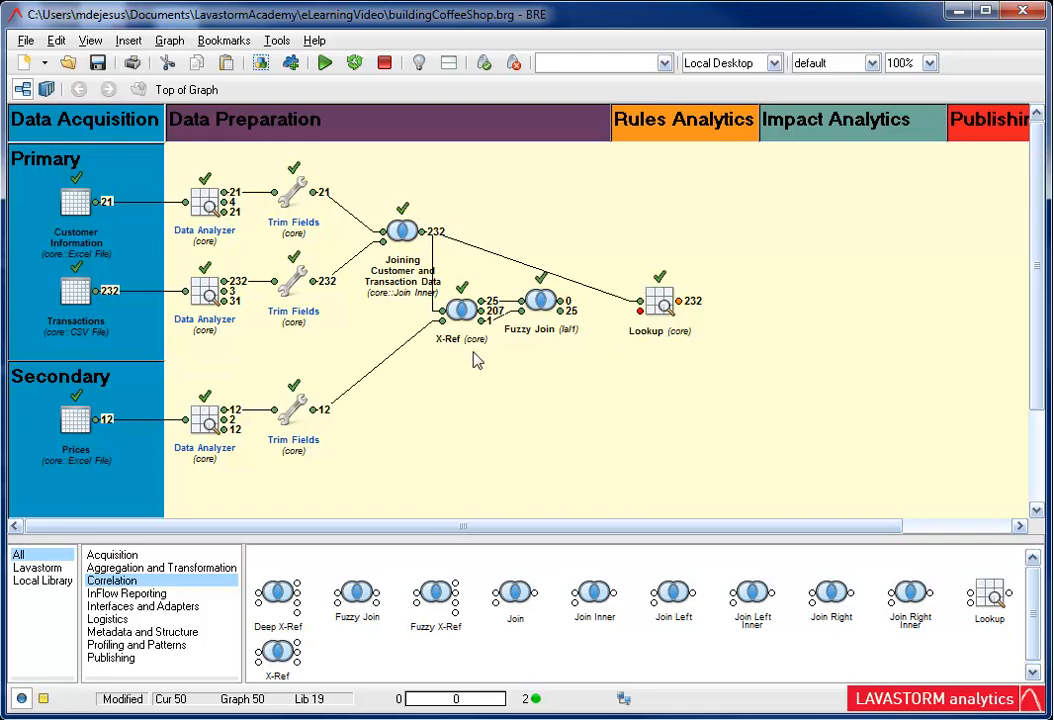
{"action": "left_click", "coordinate": [287, 418]}
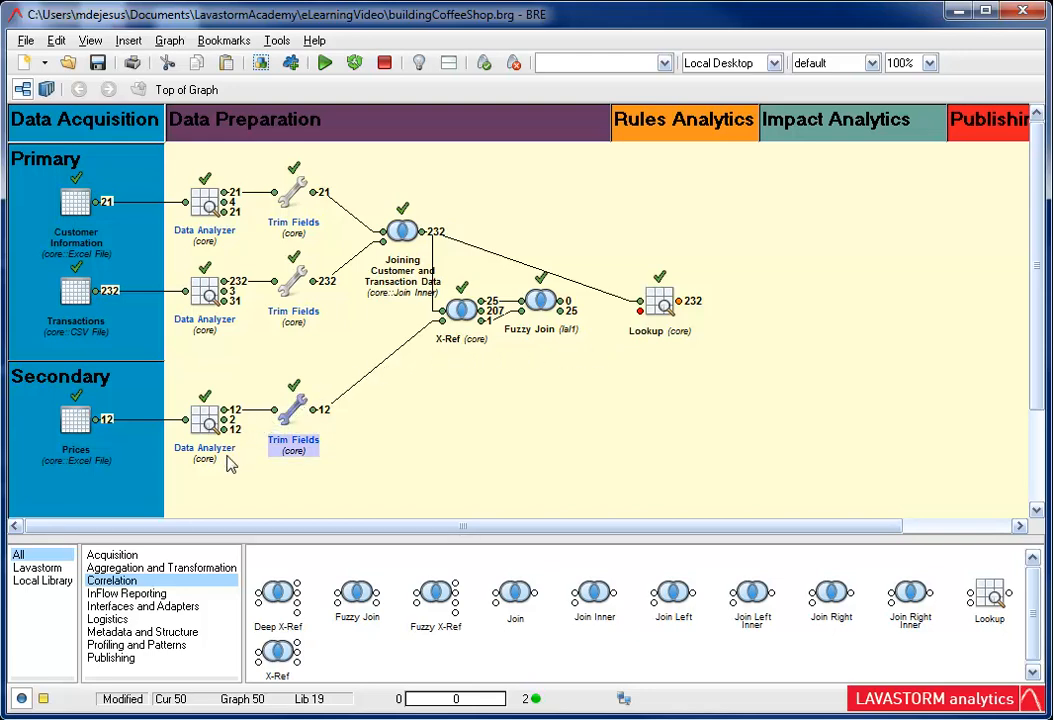
{"action": "left_click", "coordinate": [216, 568]}
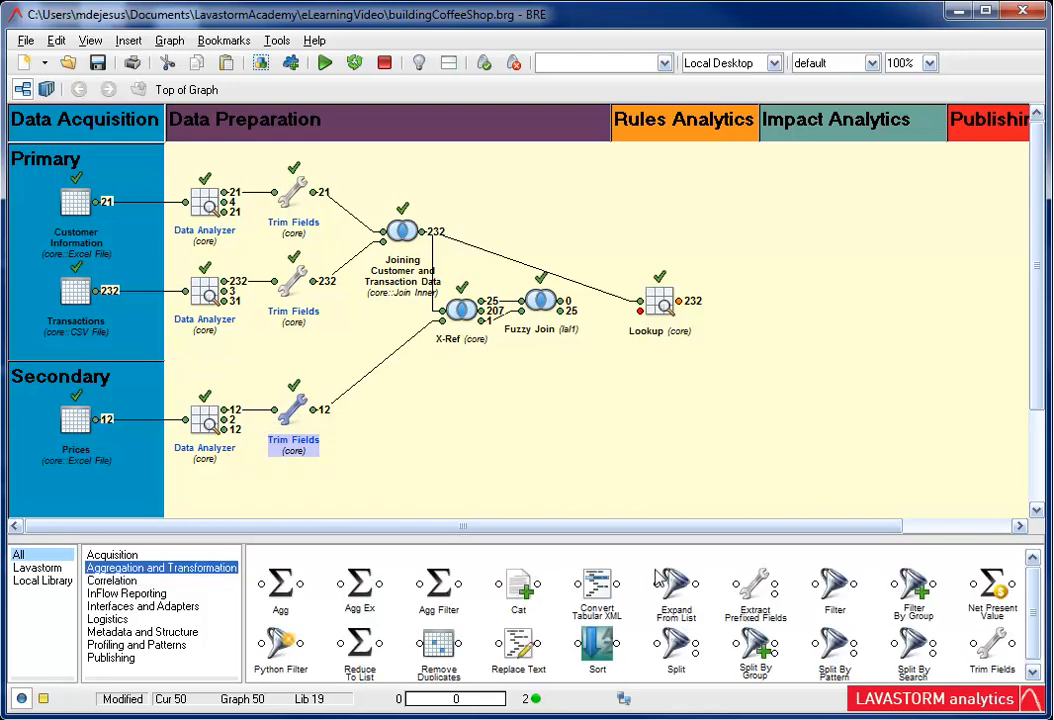
{"action": "double_click", "coordinate": [835, 590]}
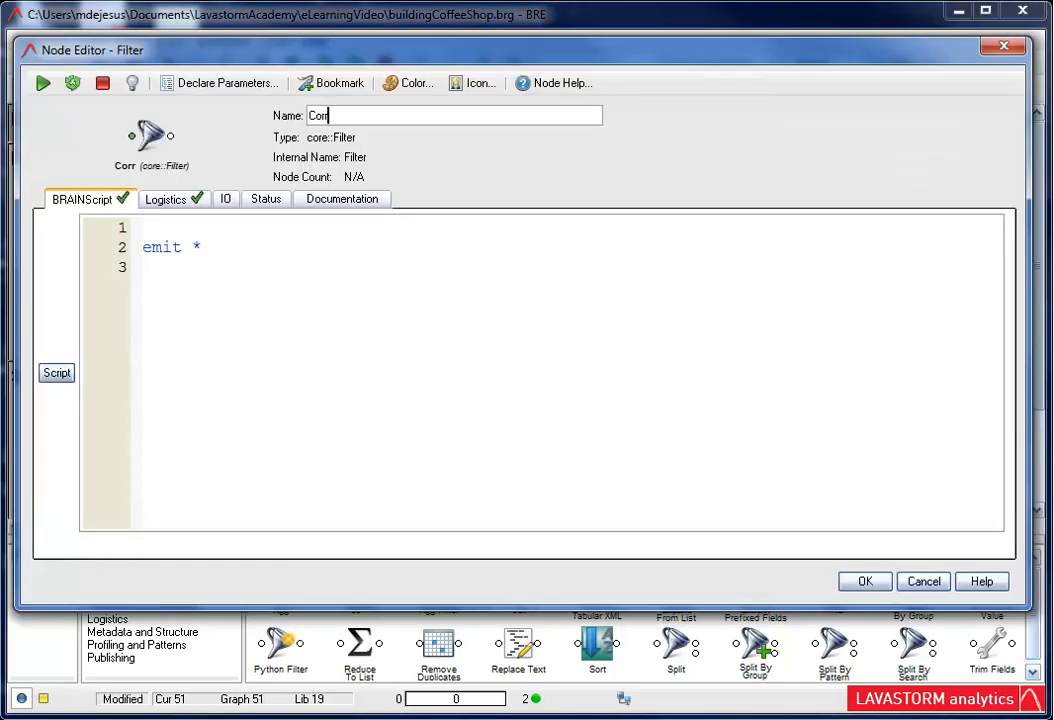
{"action": "type", "text": "ect Misspelling of Ch"}
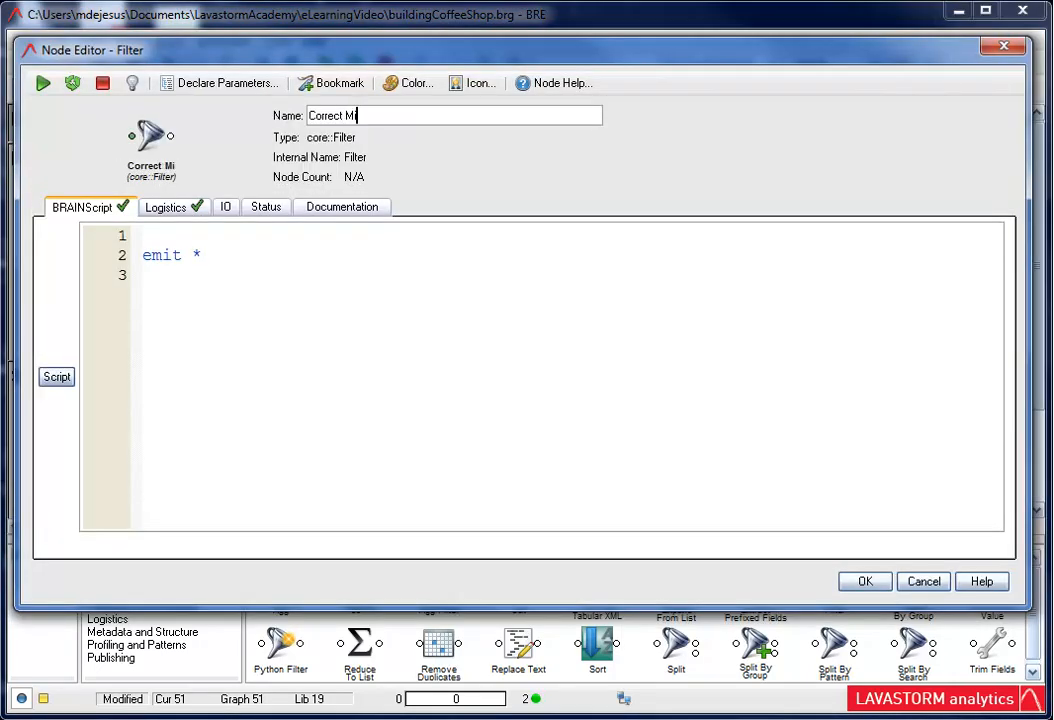
{"action": "type", "text": "ocolate"}
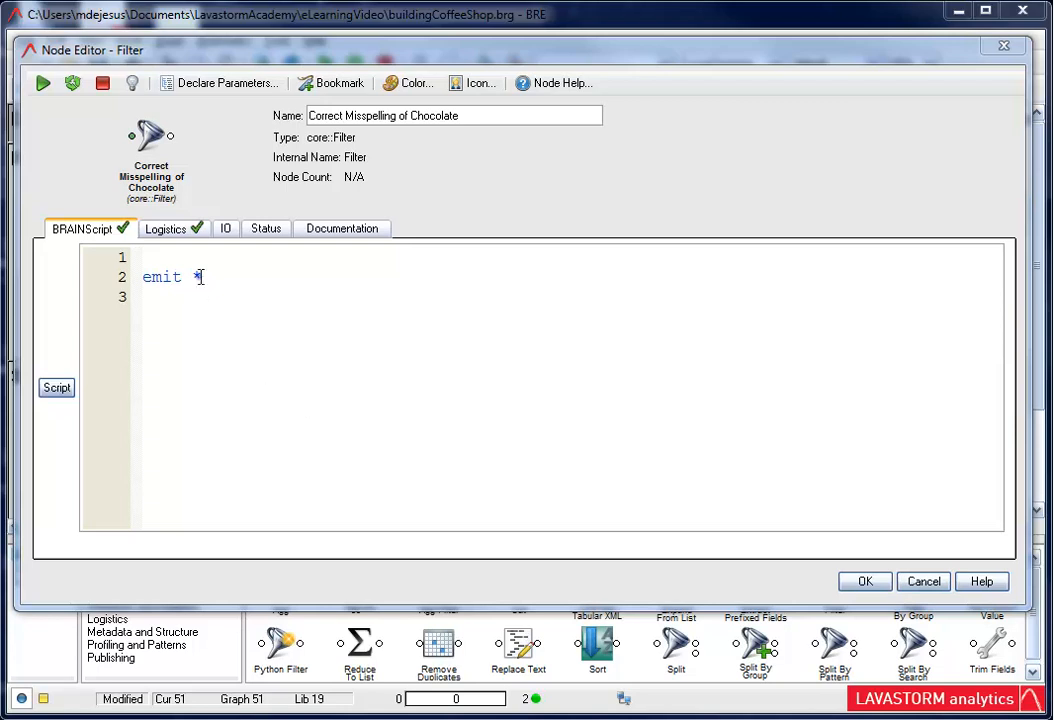
Replace the * in the Filter script's emit statement with the 'Price' field
{"action": "left_click", "coordinate": [202, 277]}
{"action": "key", "text": "BackSpace"}
{"action": "type", "text": "'p"}
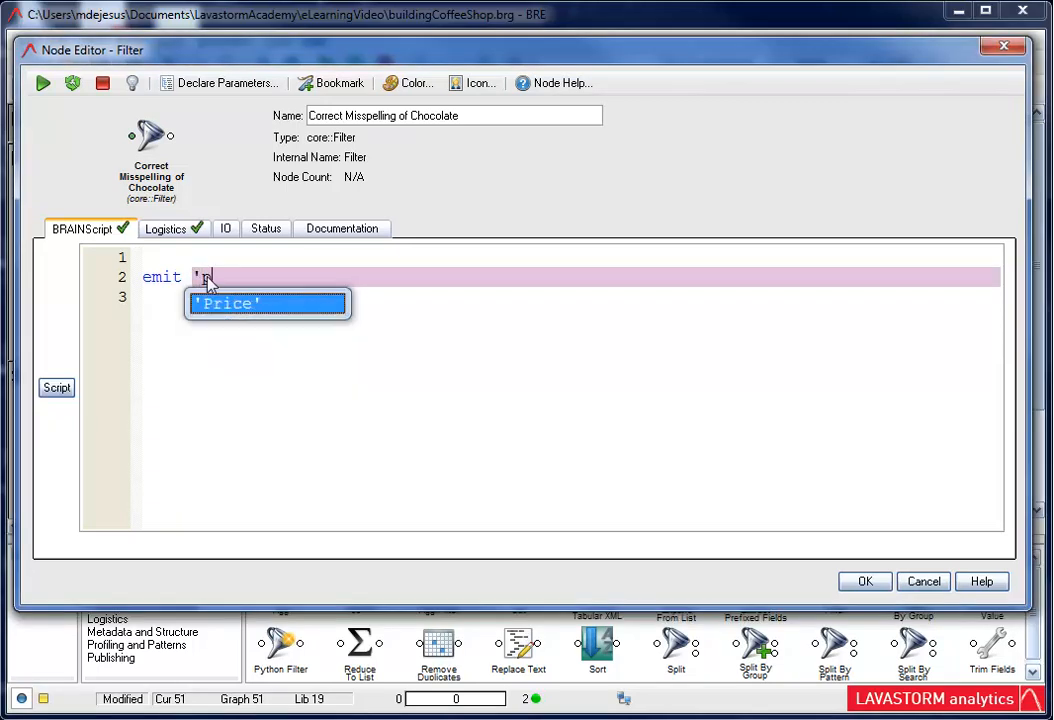
{"action": "double_click", "coordinate": [272, 310]}
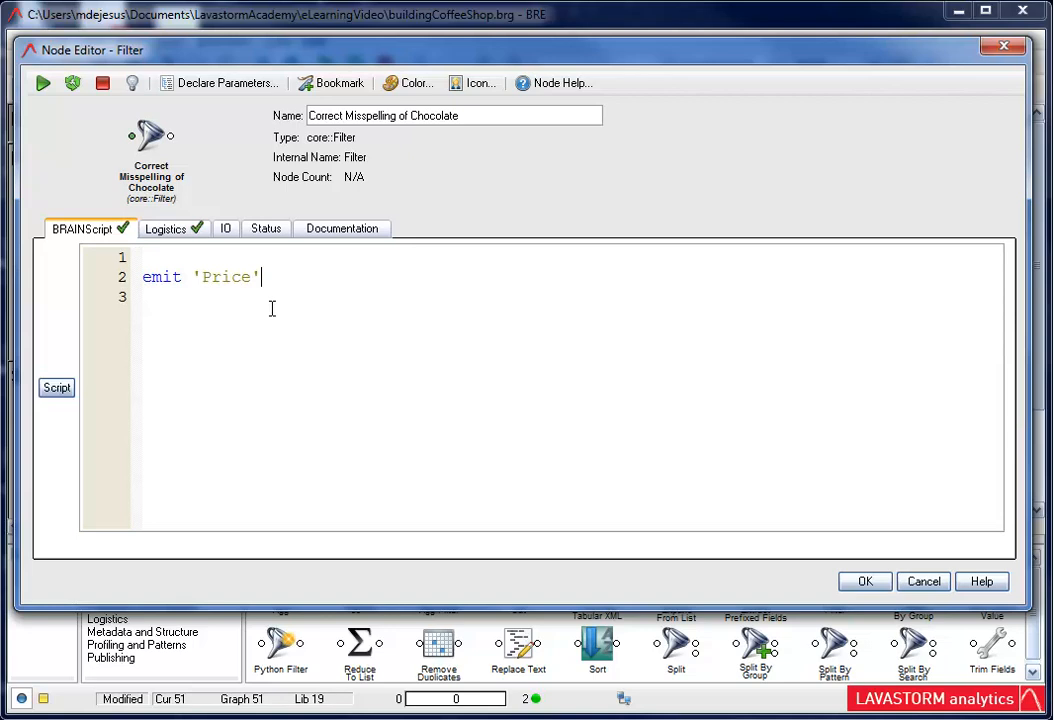
Add the line emit item.replace("Choclate","Chocolate") as Item to the Filter script and run the node
{"action": "left_click", "coordinate": [147, 297]}
{"action": "type", "text": "emit i"}
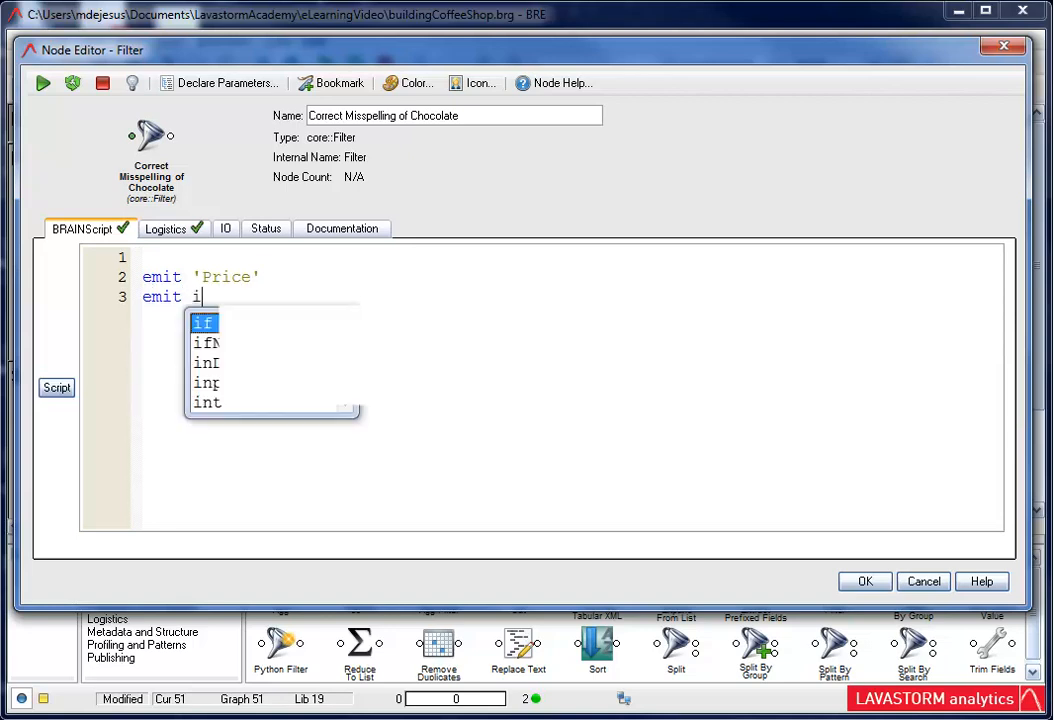
{"action": "type", "text": "tem.replace"}
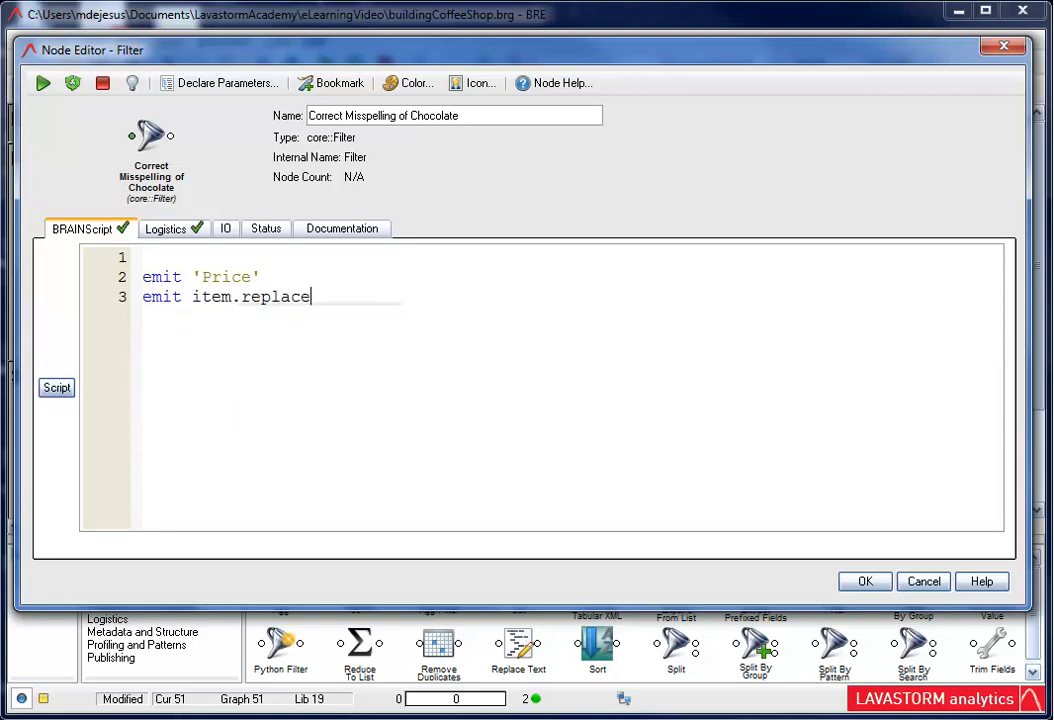
{"action": "type", "text": "(\"Choclate\",\"Cho"}
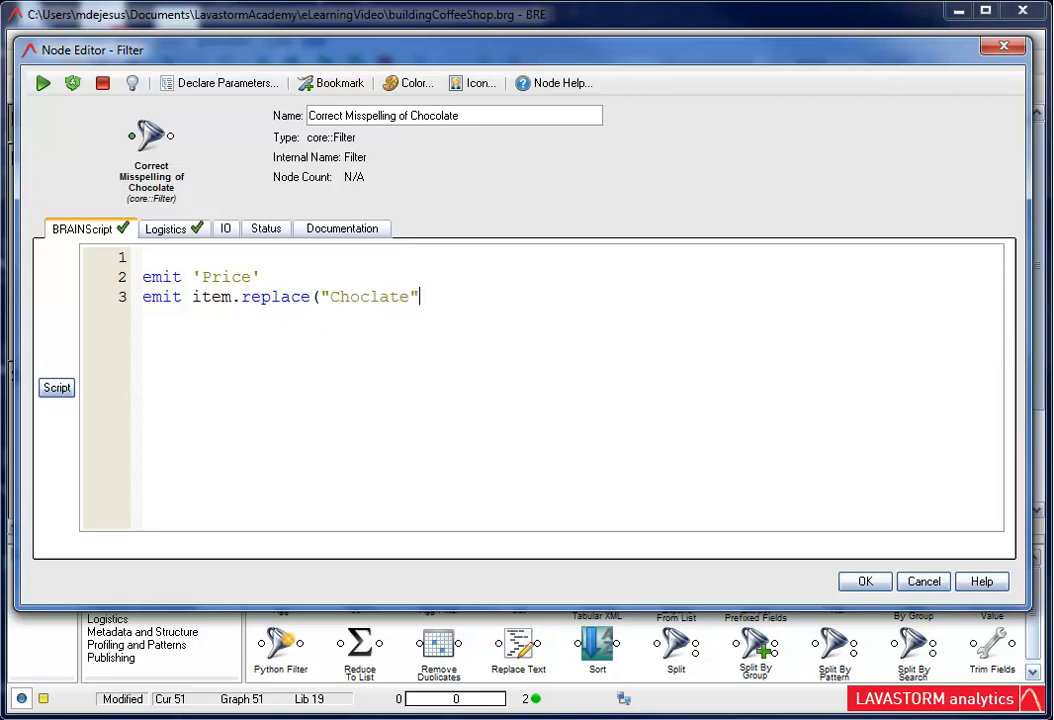
{"action": "type", "text": "colate\") as"}
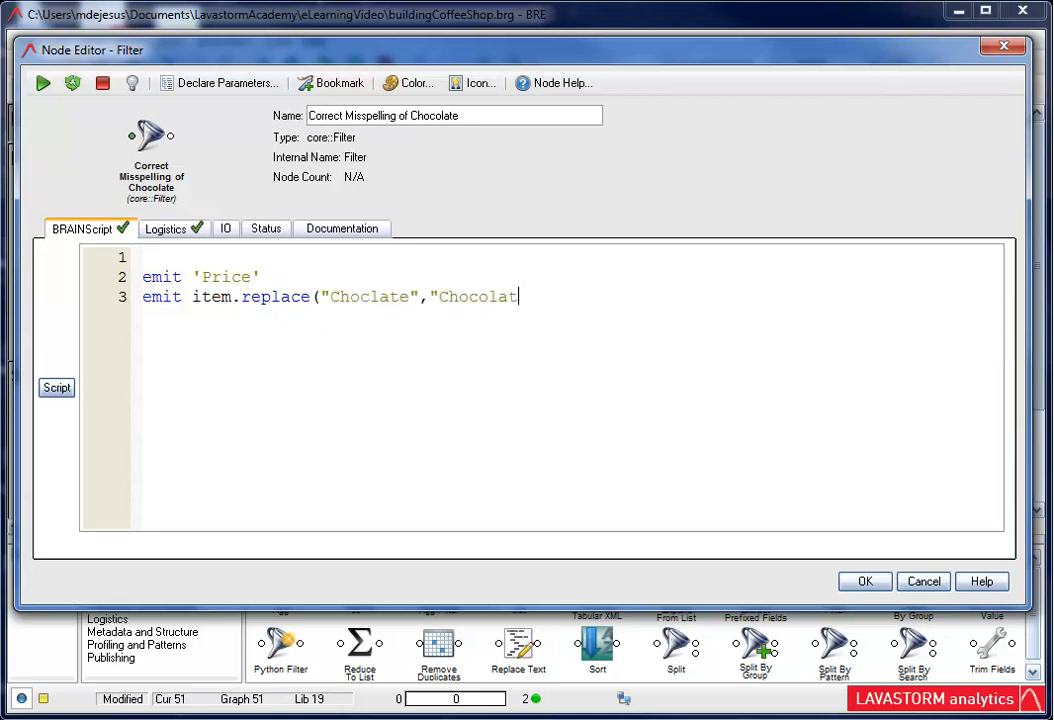
{"action": "type", "text": "em"}
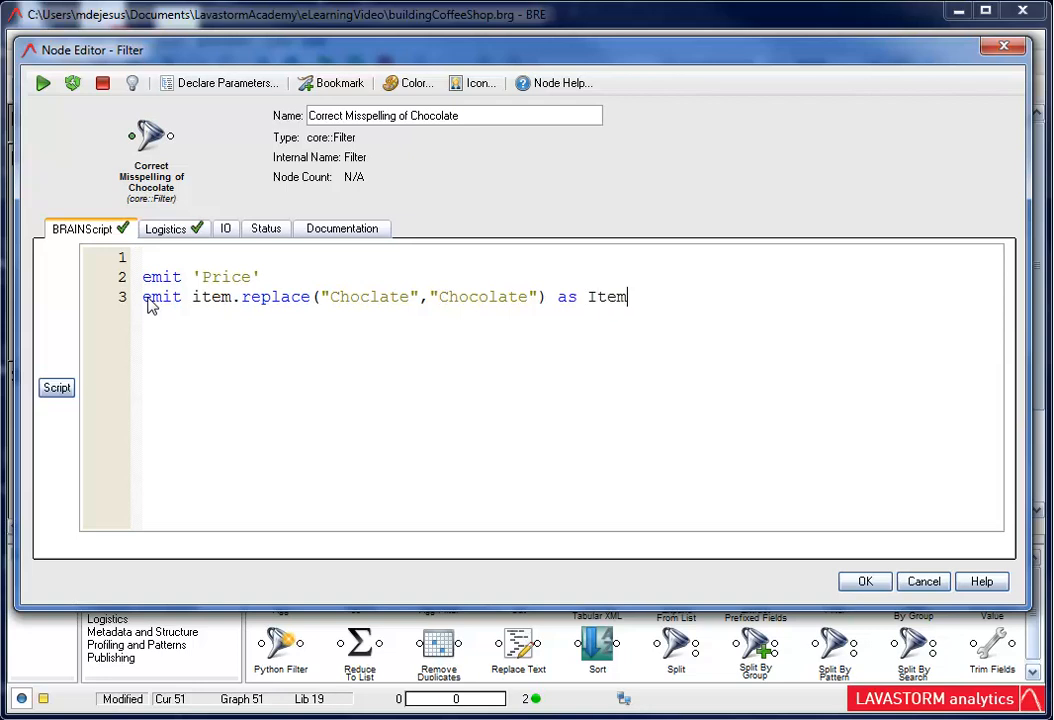
{"action": "left_click", "coordinate": [43, 85]}
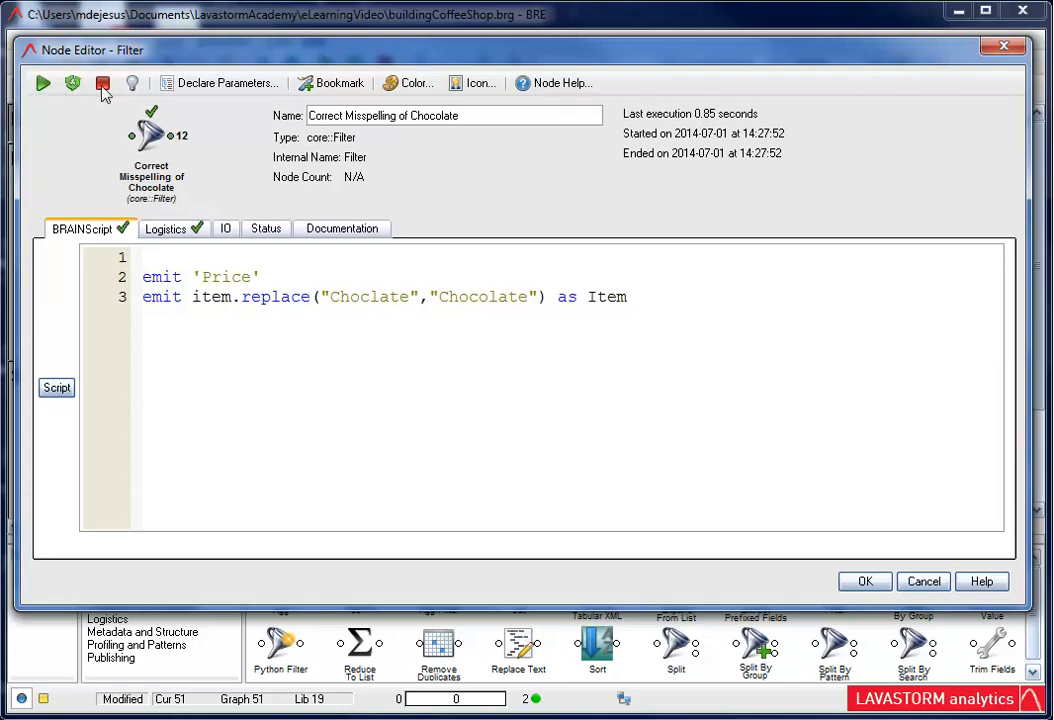
Check the spelling in the Chocolate Chip Scone row of the Filter's output and accept the node's settings
{"action": "double_click", "coordinate": [176, 139]}
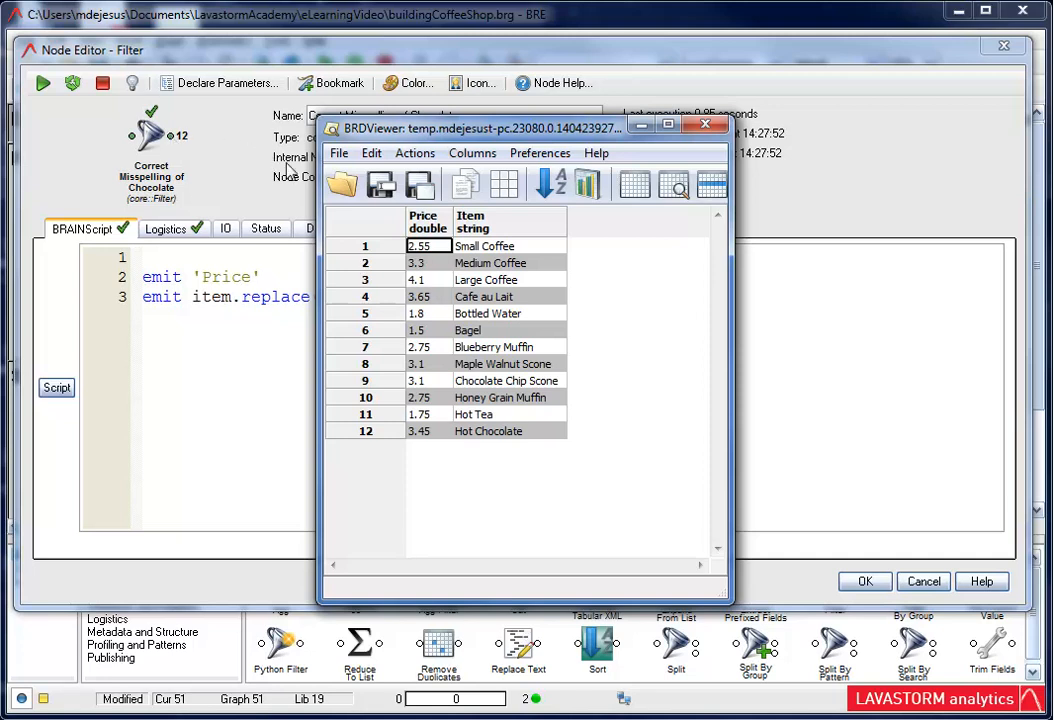
{"action": "left_click", "coordinate": [380, 384]}
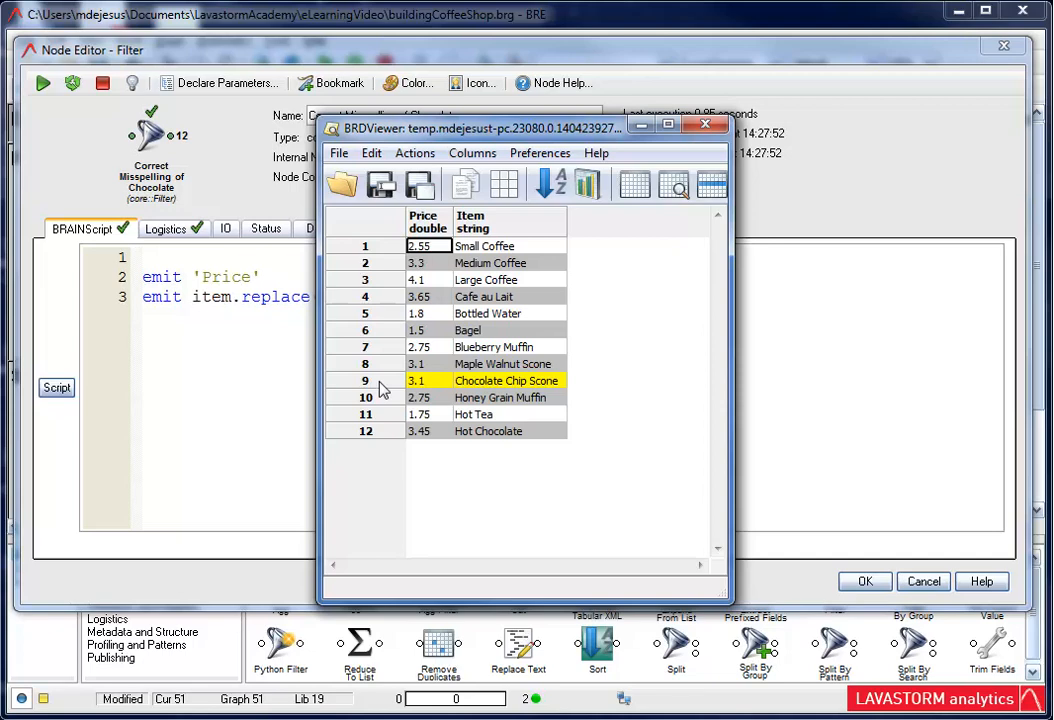
{"action": "left_click", "coordinate": [705, 124]}
{"action": "left_click", "coordinate": [868, 583]}
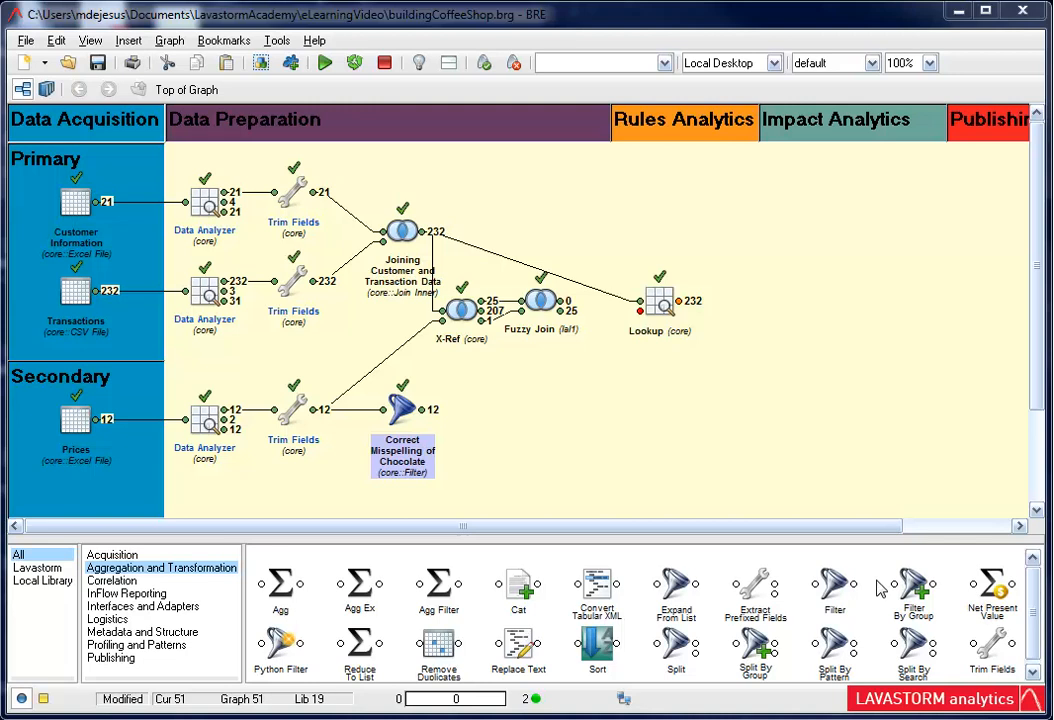
Connect the Correct Misspelling of Chocolate output to Lookup's second input, rerun Lookup and review the Price column of its output
{"action": "left_click", "coordinate": [422, 411]}
{"action": "left_click", "coordinate": [640, 312]}
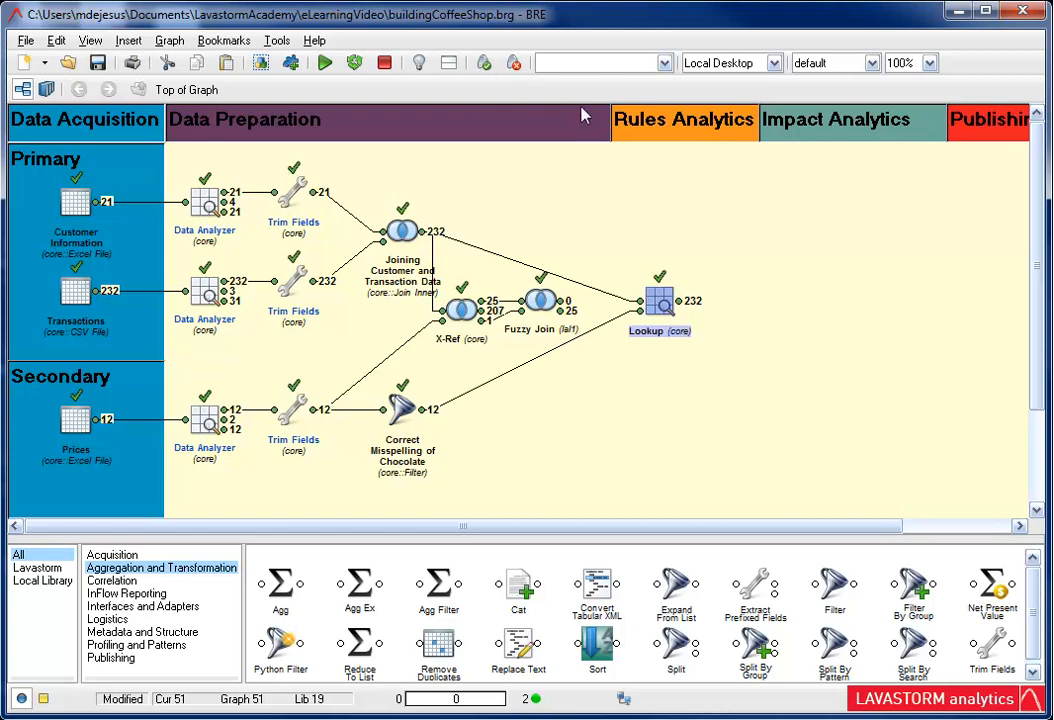
{"action": "double_click", "coordinate": [677, 301]}
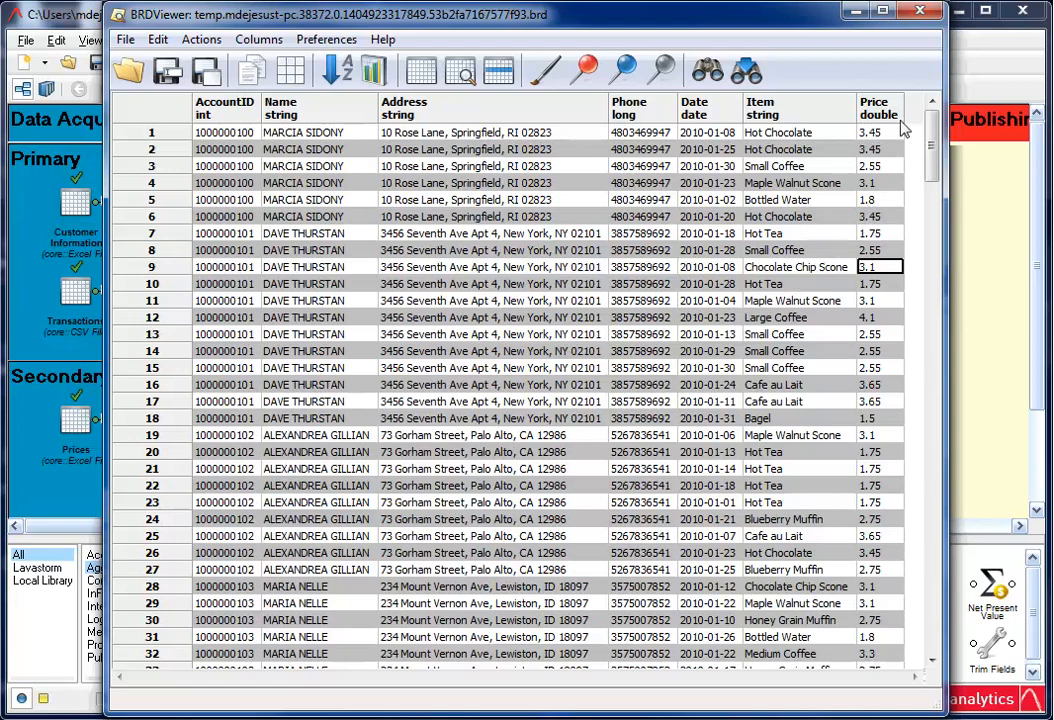
{"action": "left_click", "coordinate": [918, 12]}
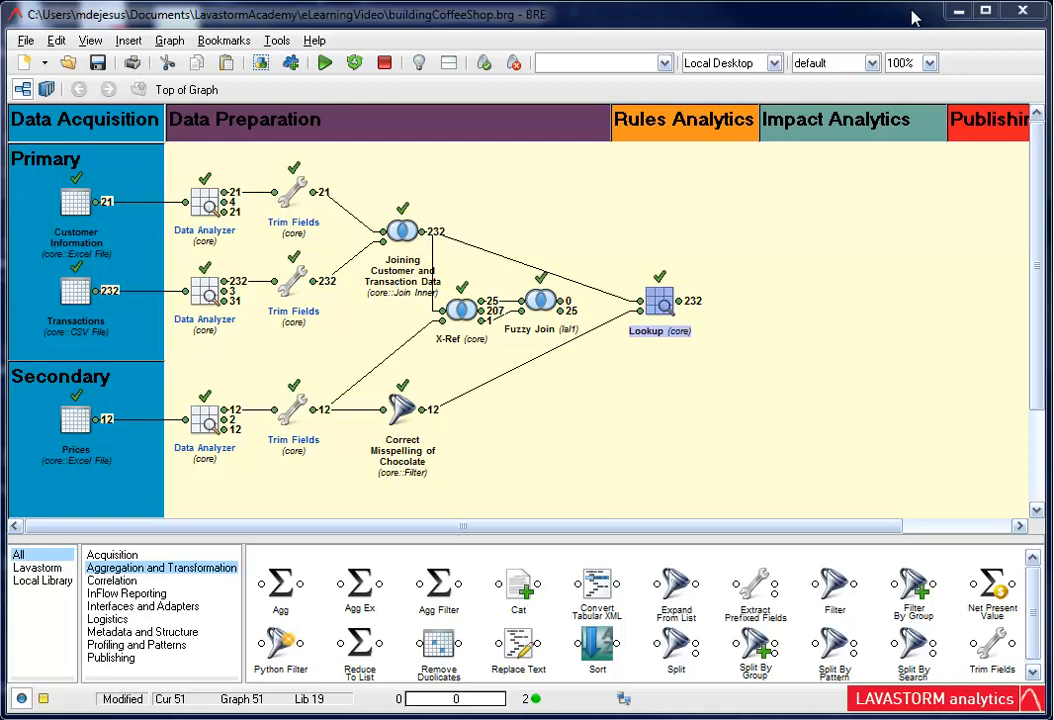
Add two Agg Ex nodes to the graph, both fed by the Lookup node's output
{"action": "left_click", "coordinate": [366, 590]}
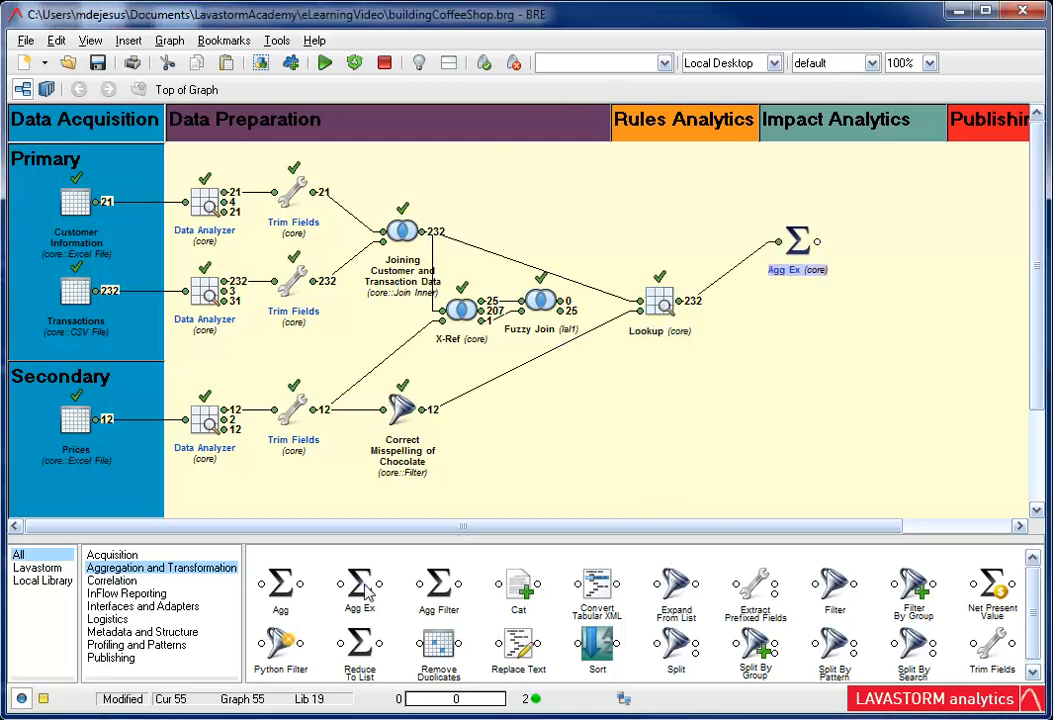
{"action": "left_click", "coordinate": [662, 305]}
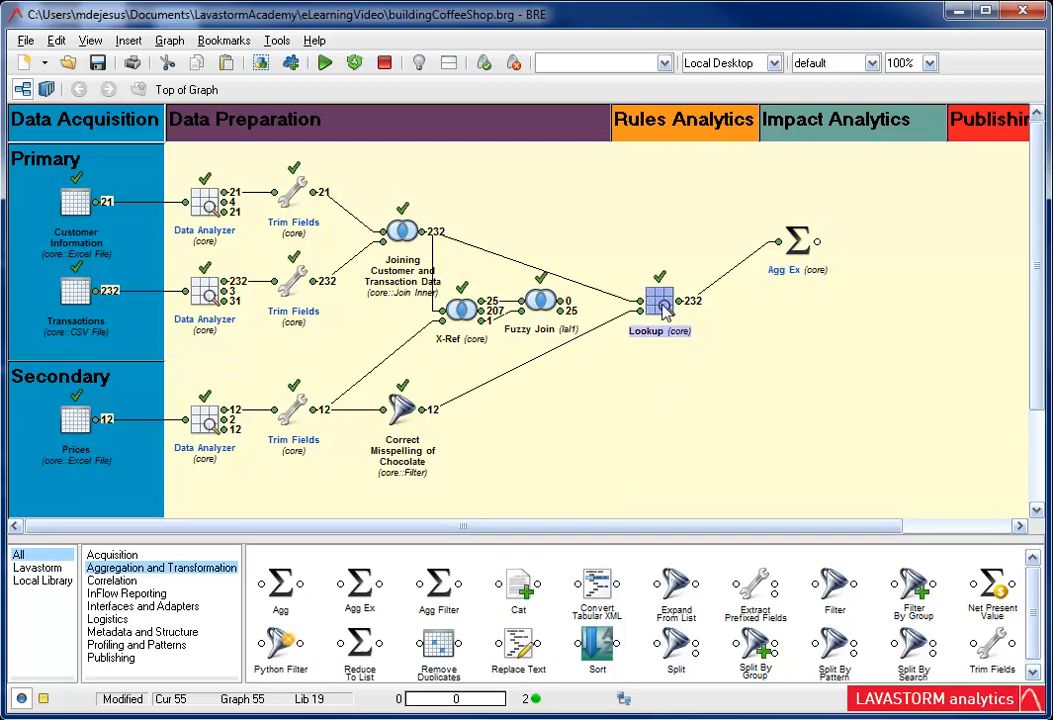
{"action": "double_click", "coordinate": [362, 590]}
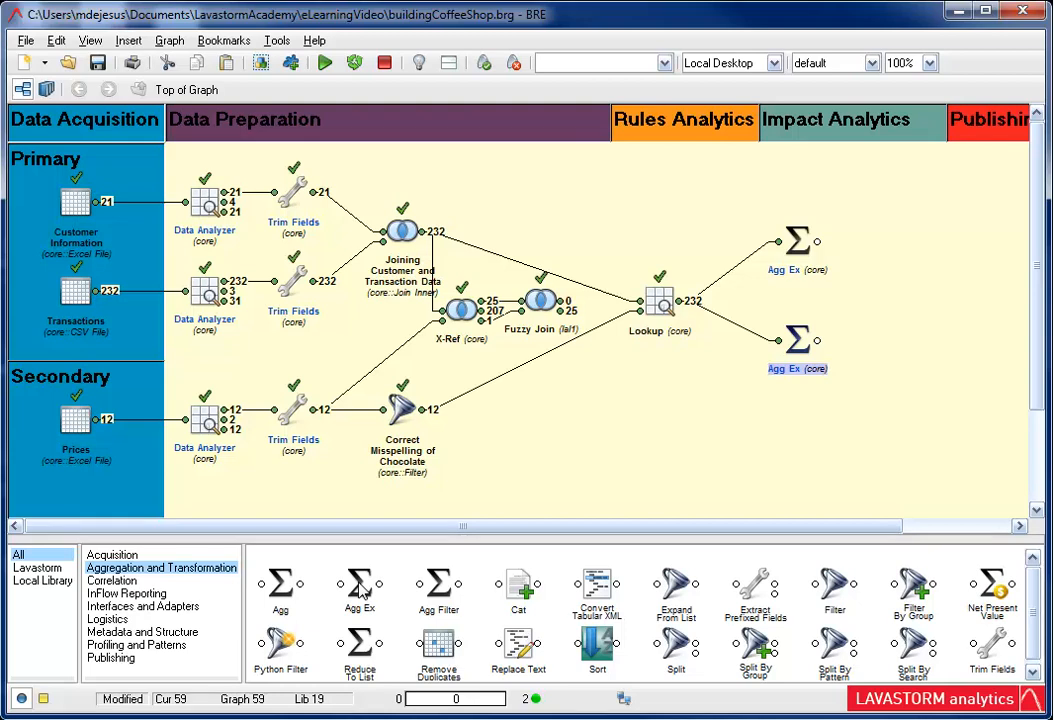
Open the upper Agg Ex node for editing and name it Group by Customer
{"action": "double_click", "coordinate": [795, 237]}
{"action": "type", "text": "Group by Custom"}
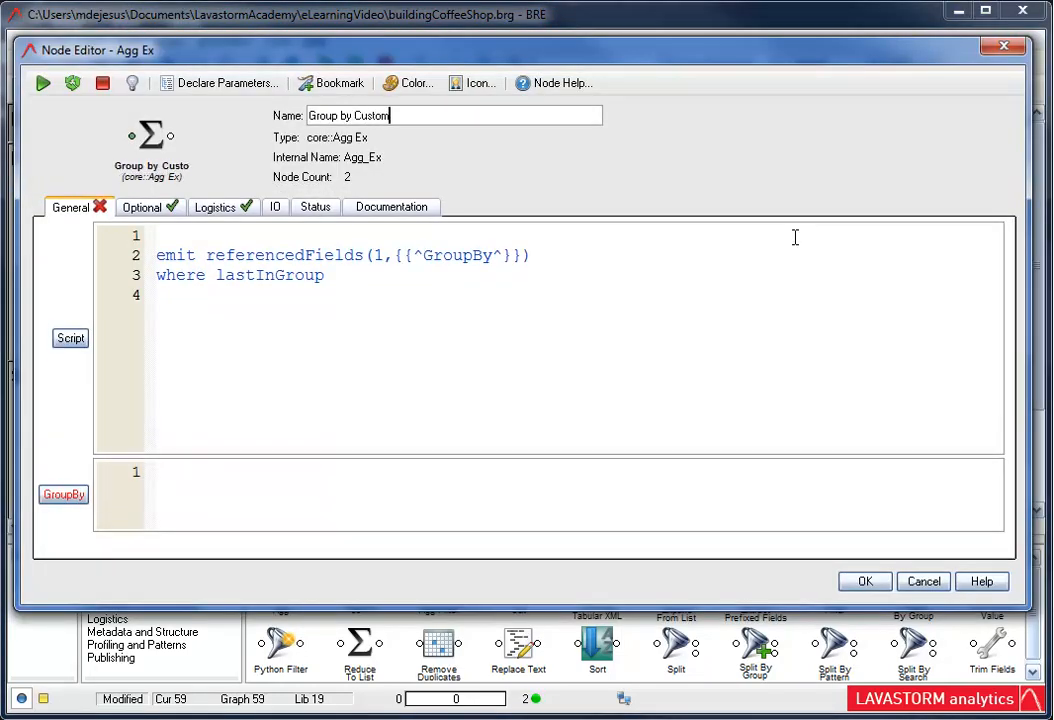
{"action": "type", "text": "er"}
Add noOfVisits=count() to the Group by Customer script and make it emit AccountID,Name,Address,noOfVisits as TotalVisits
{"action": "left_click", "coordinate": [159, 245]}
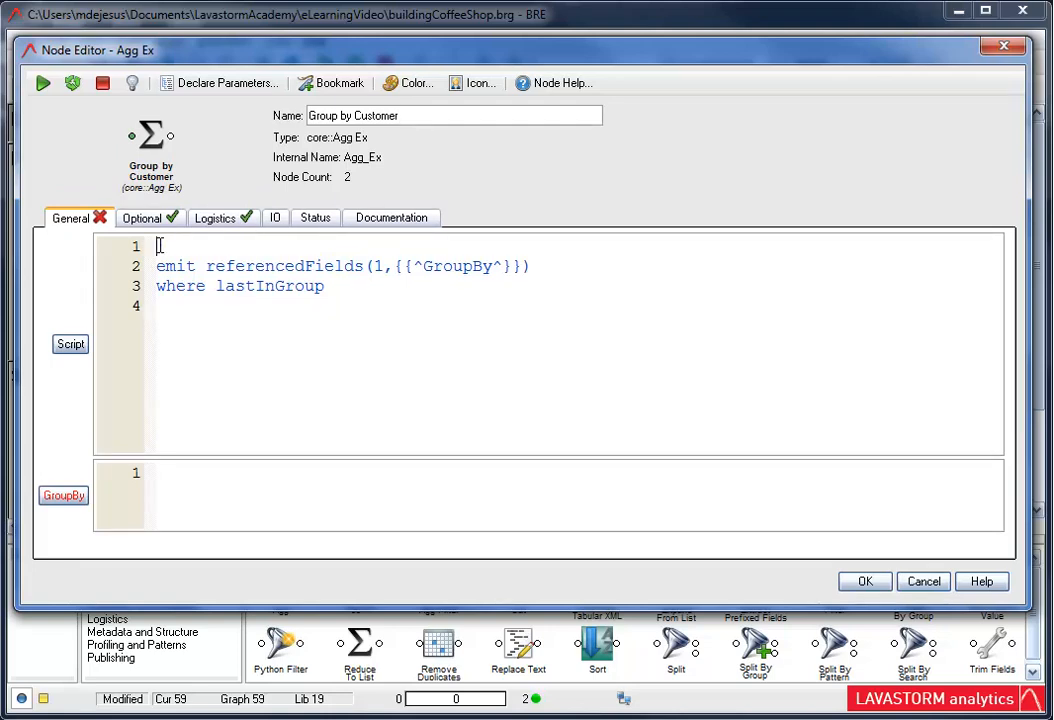
{"action": "type", "text": "noOfVisits=count()"}
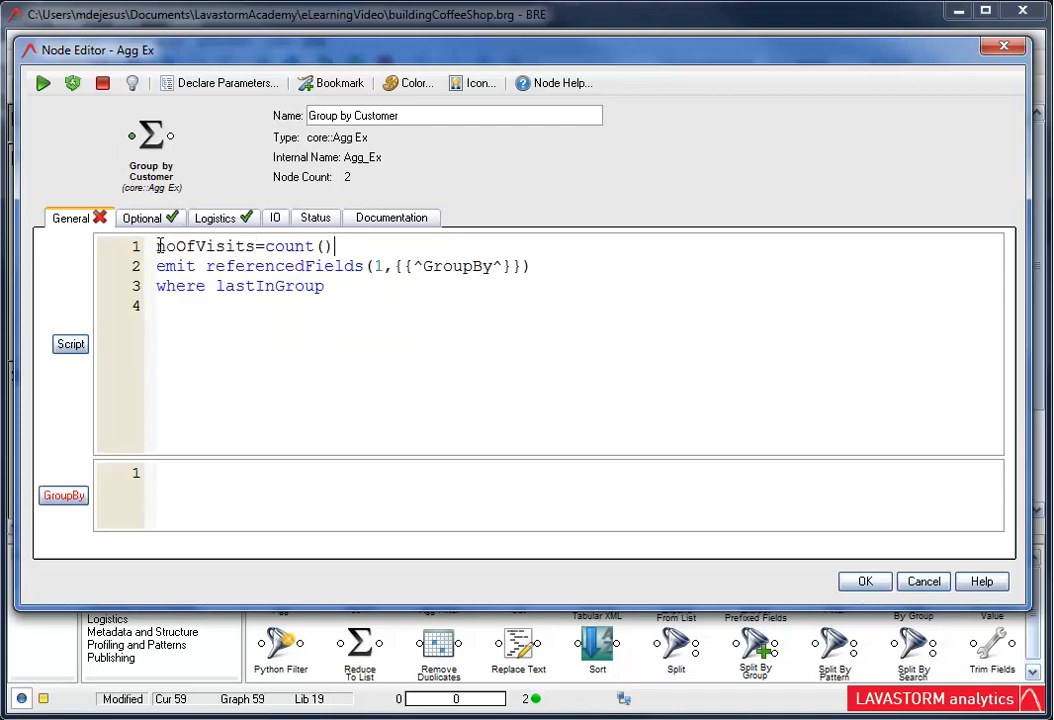
{"action": "left_click", "coordinate": [536, 266]}
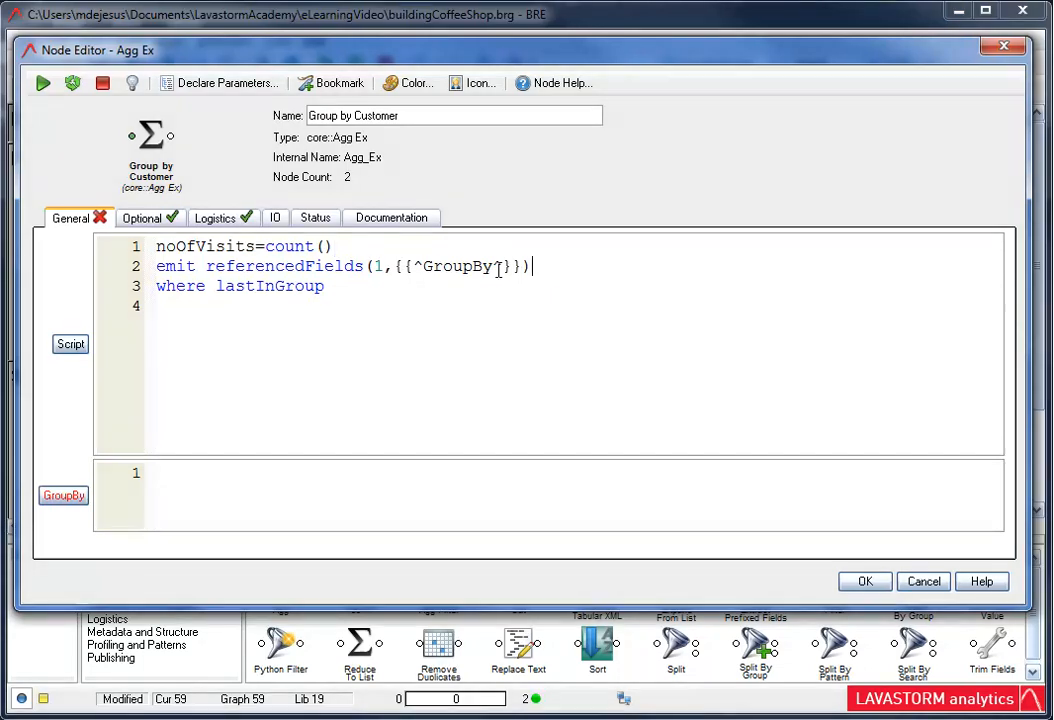
{"action": "left_click_drag", "start_coordinate": [533, 267], "coordinate": [207, 267]}
{"action": "type", "text": "AccountID,Name,Address,noOfVisits as TotalVisits"}
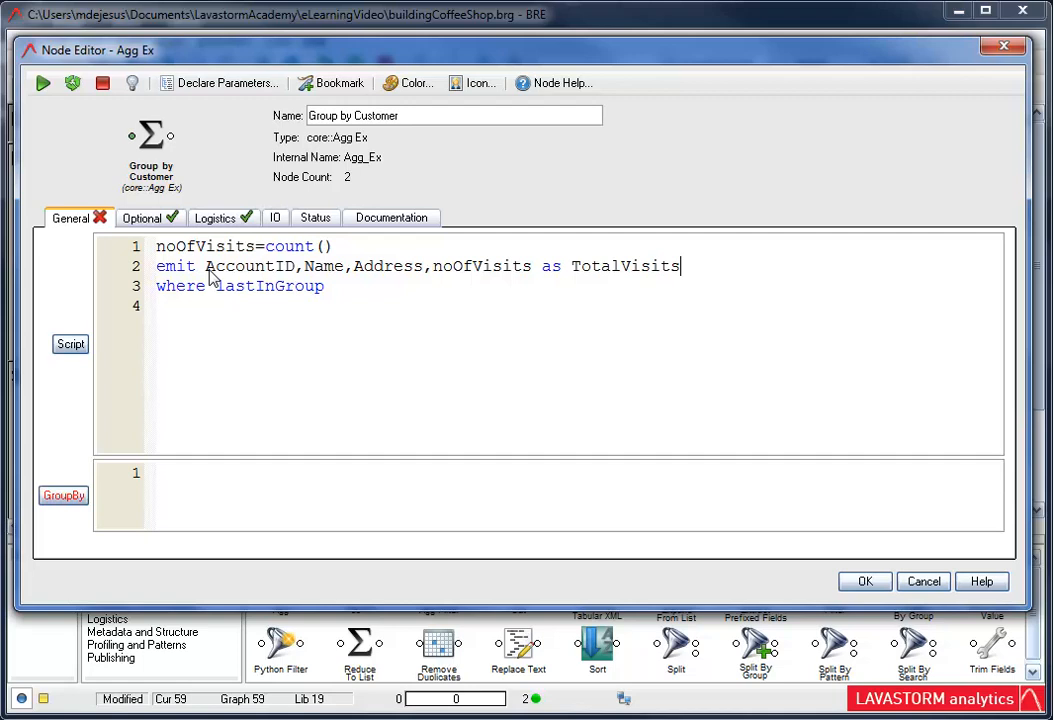
Set the GroupBy expression of Group by Customer to the AccountID input field and run the node
{"action": "right_click", "coordinate": [177, 473]}
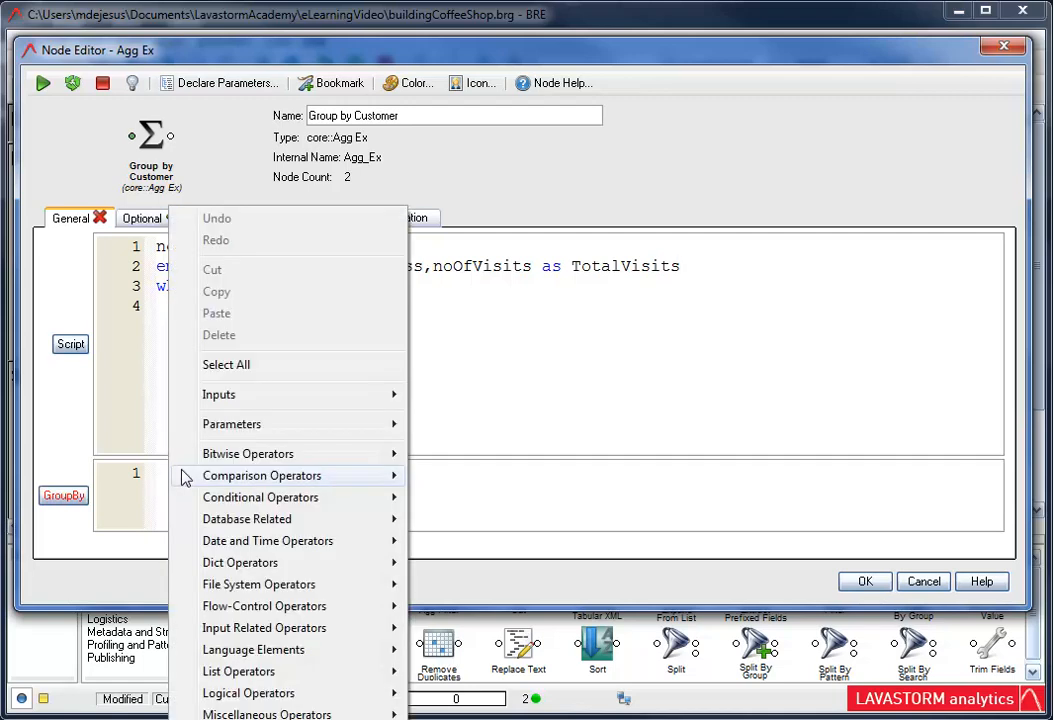
{"action": "mouse_move", "coordinate": [258, 405]}
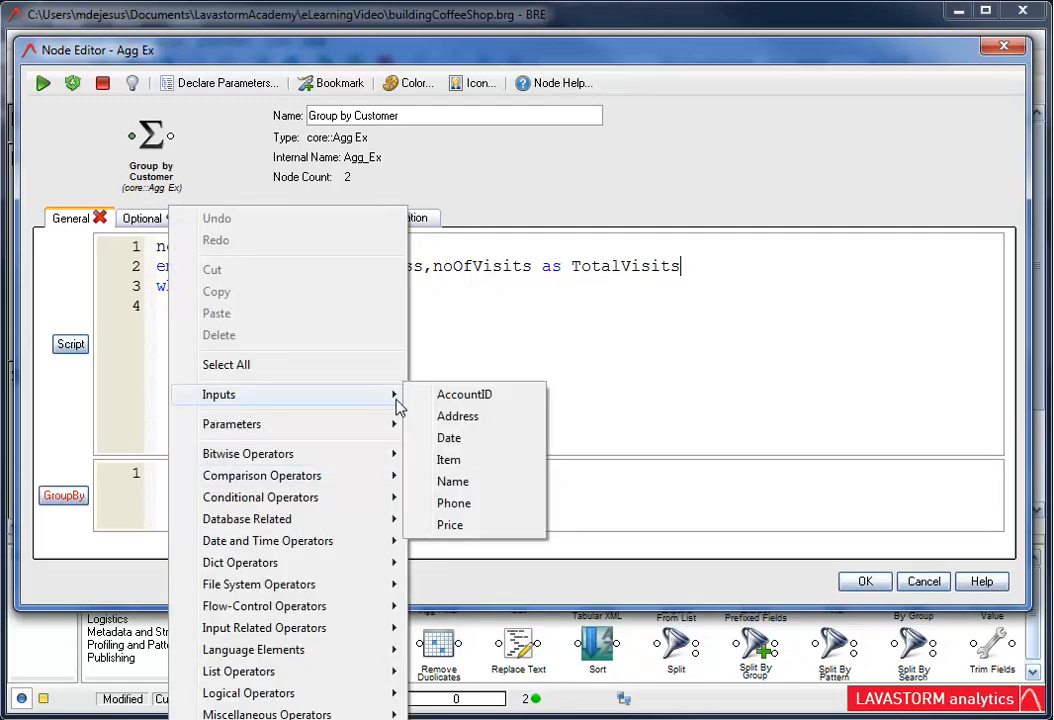
{"action": "left_click", "coordinate": [445, 400]}
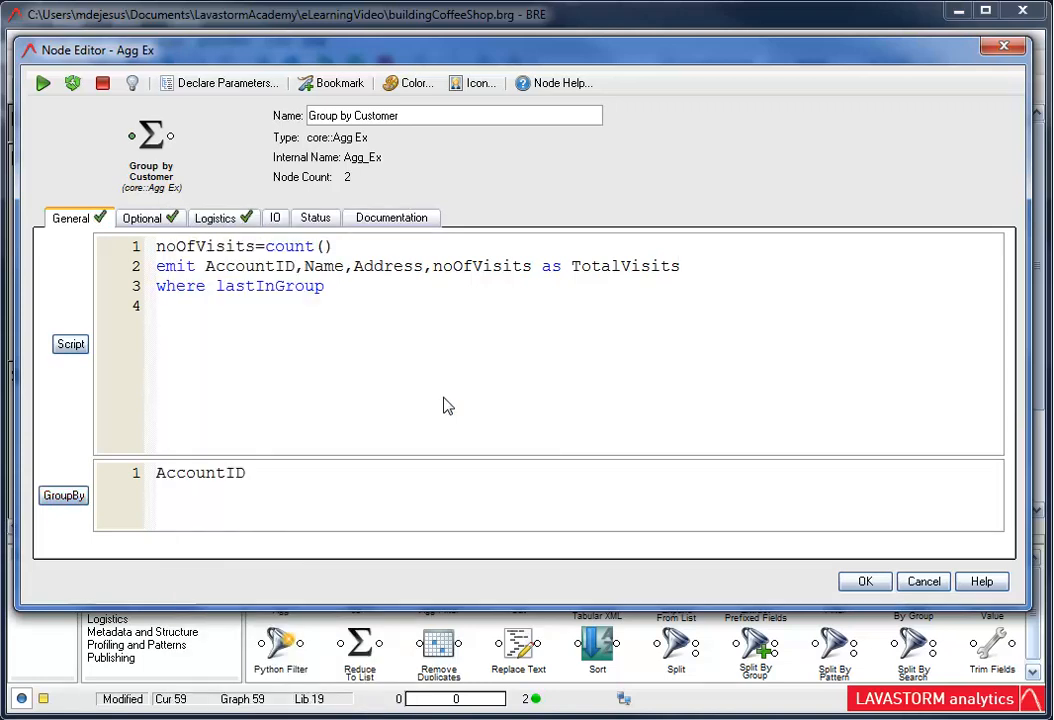
{"action": "left_click", "coordinate": [43, 84]}
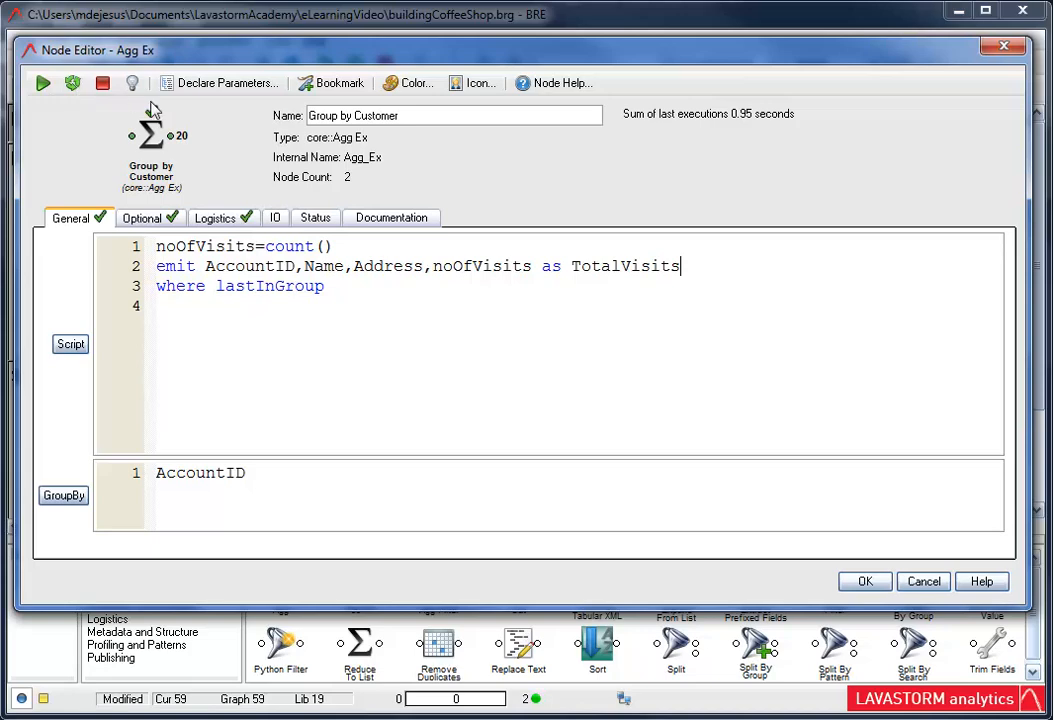
Review the TotalVisits per customer in the Group by Customer output and accept the node's settings
{"action": "double_click", "coordinate": [175, 140]}
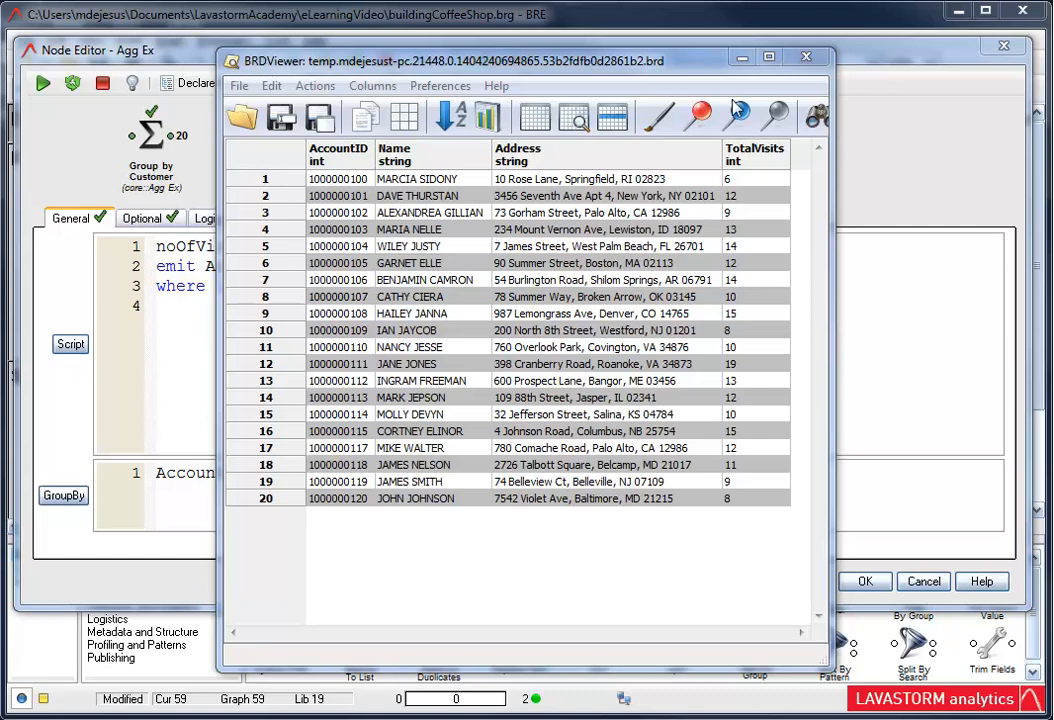
{"action": "left_click", "coordinate": [805, 57]}
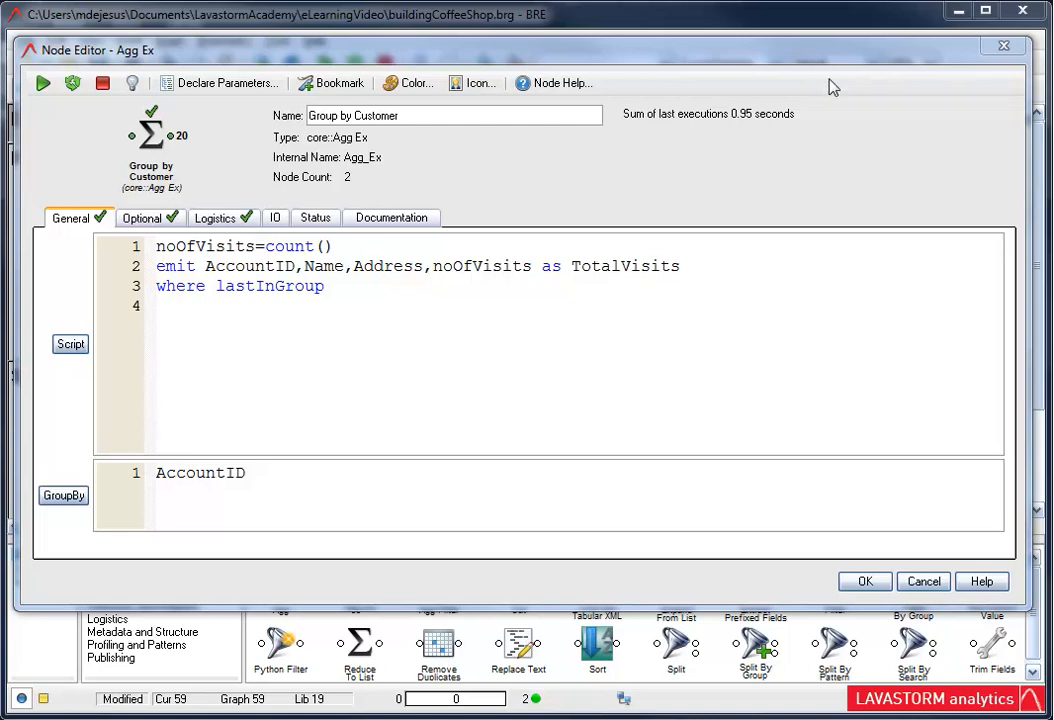
{"action": "left_click", "coordinate": [868, 583]}
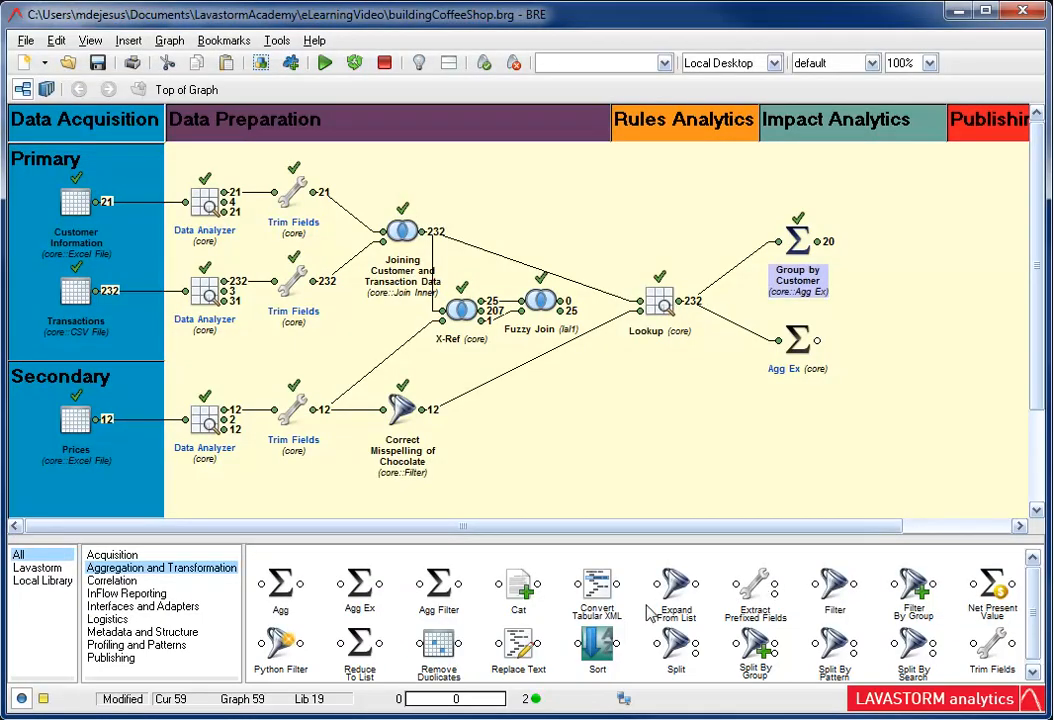
Add a Sort node after Group by Customer and name it Sort by Total Visits
{"action": "double_click", "coordinate": [602, 650]}
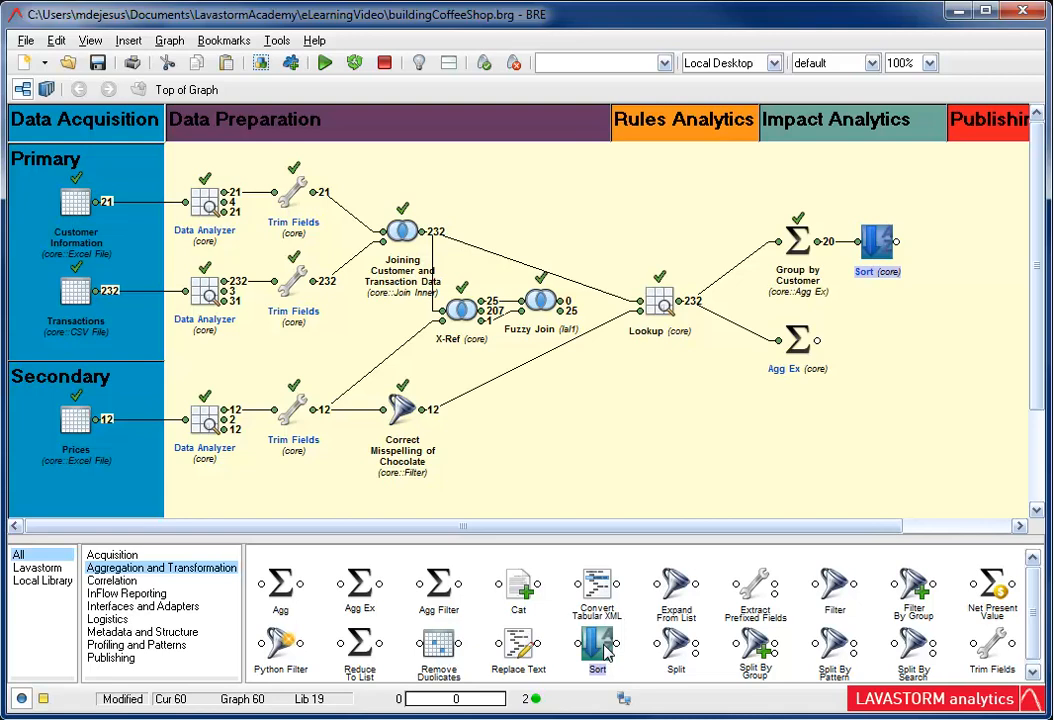
{"action": "double_click", "coordinate": [877, 250]}
{"action": "type", "text": "by Total Visits"}
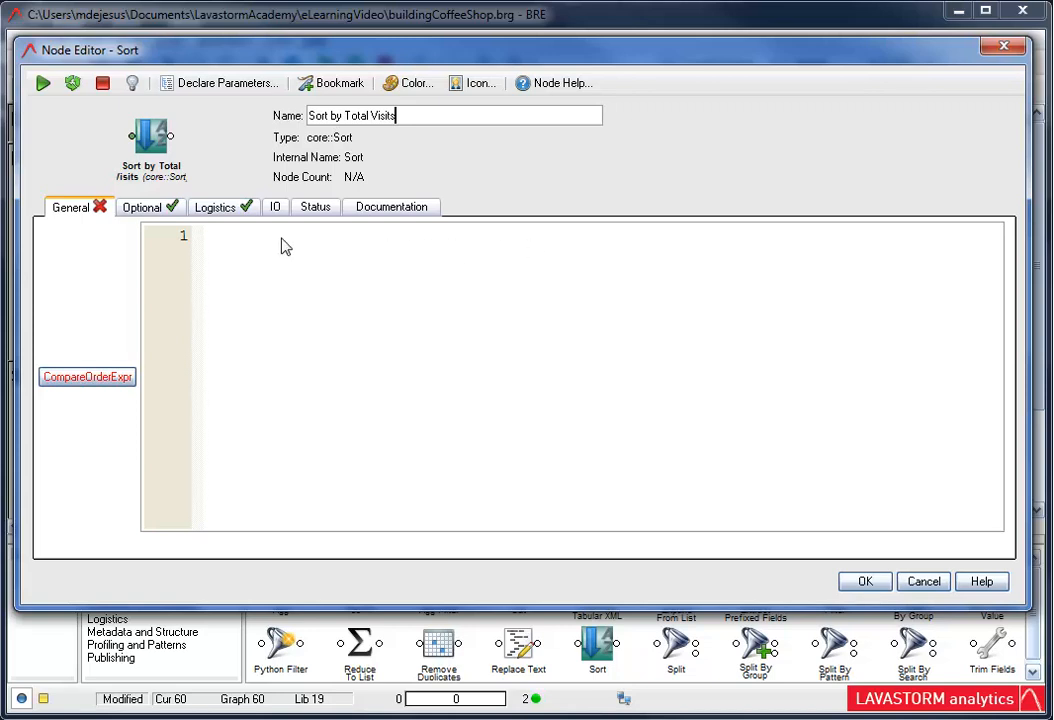
Set the compare order expression of Sort by Total Visits to TotalVisits.reverse() and run the node
{"action": "right_click", "coordinate": [210, 237]}
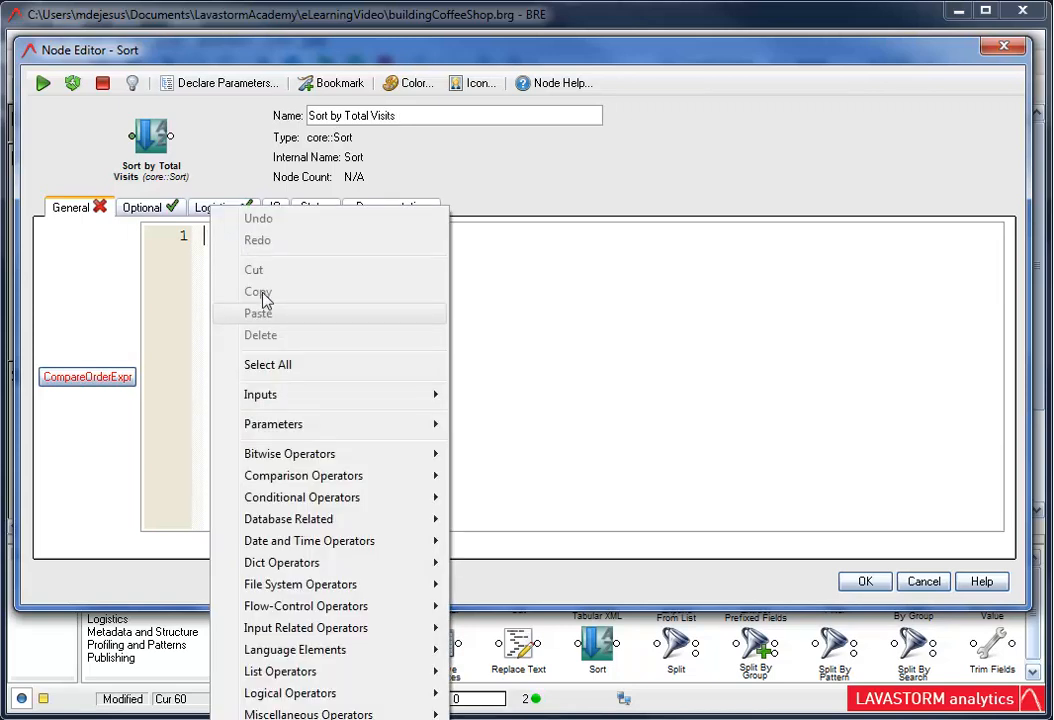
{"action": "mouse_move", "coordinate": [290, 406]}
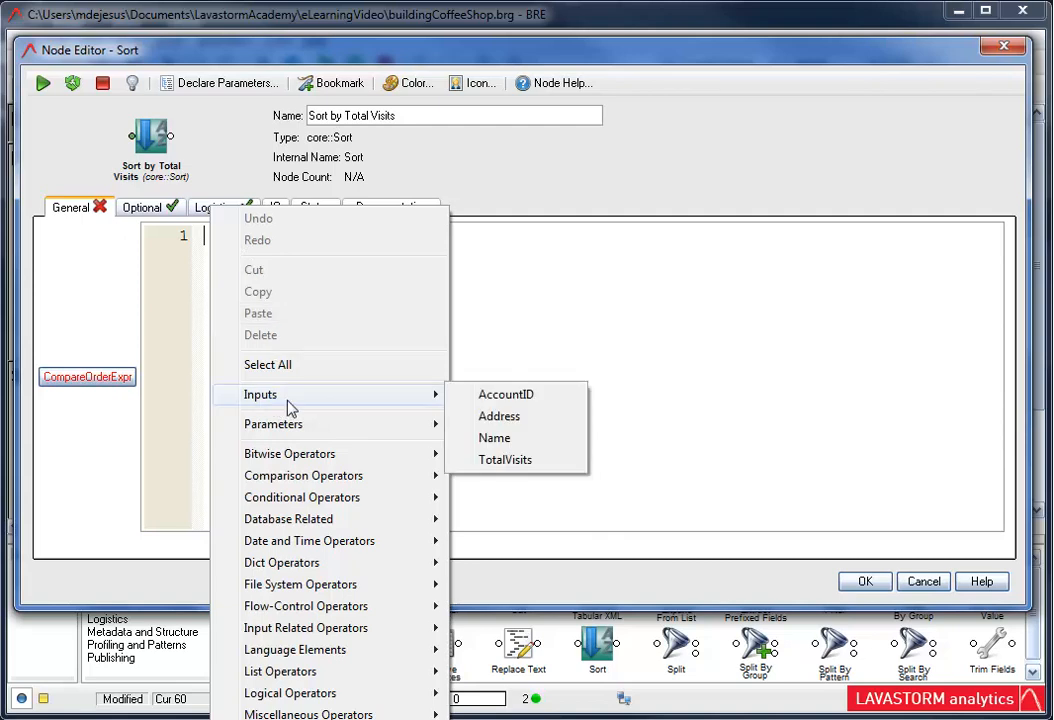
{"action": "left_click", "coordinate": [507, 461]}
{"action": "type", "text": ".reverse()"}
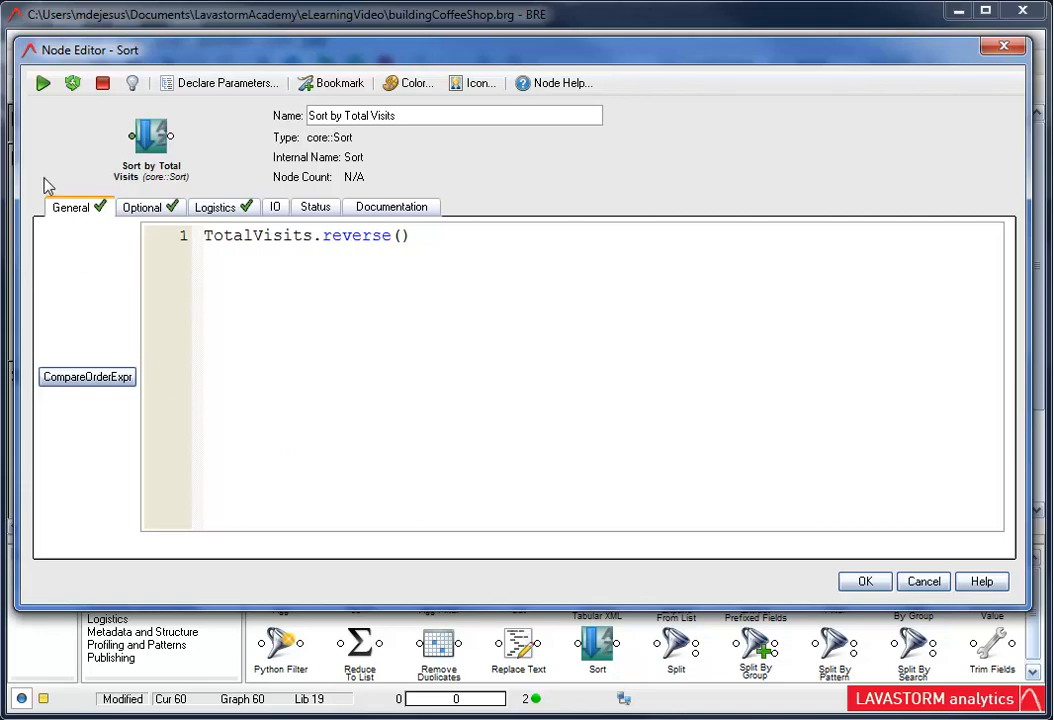
{"action": "left_click", "coordinate": [42, 84]}
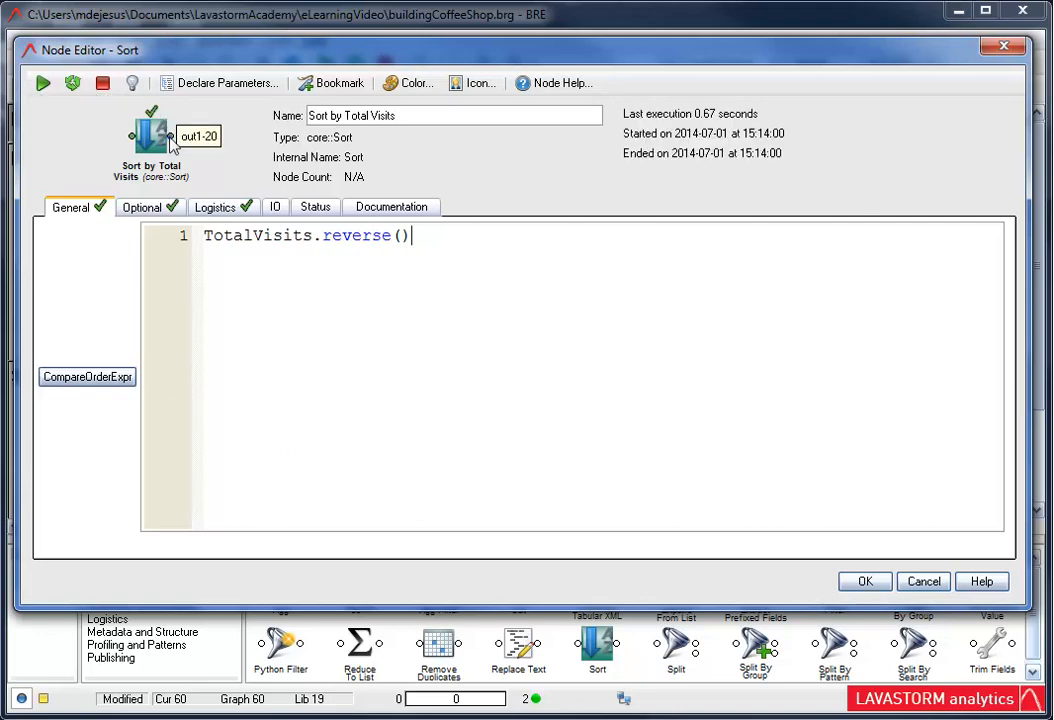
Review the customer with the most visits in the sorted output and accept the Sort by Total Visits settings
{"action": "double_click", "coordinate": [174, 144]}
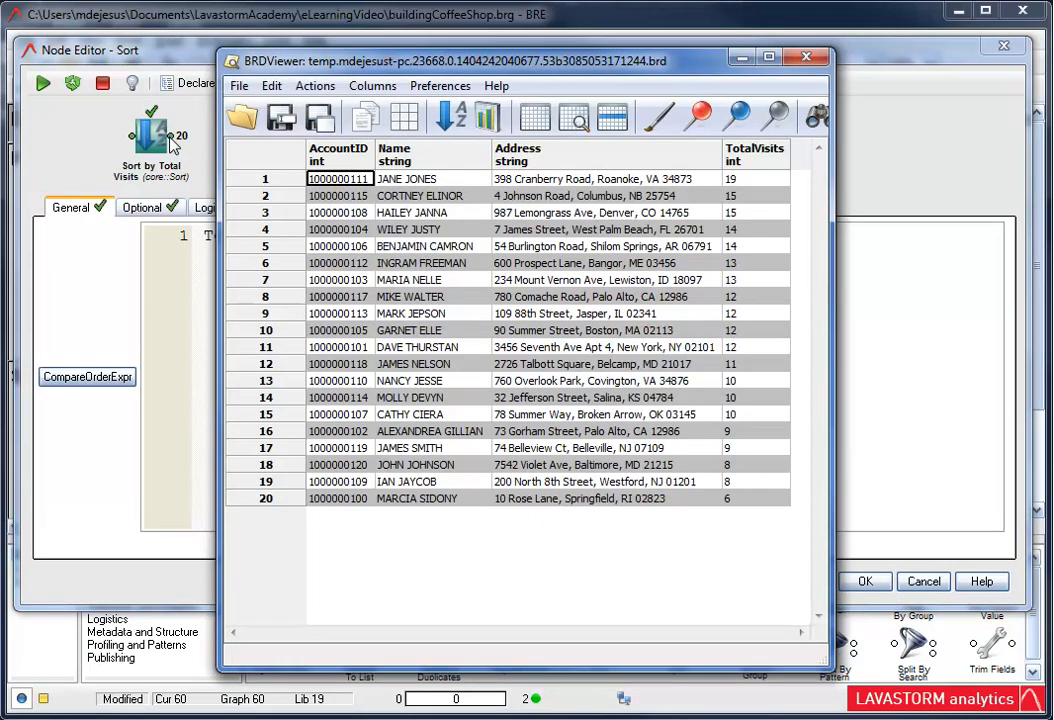
{"action": "left_click", "coordinate": [285, 184]}
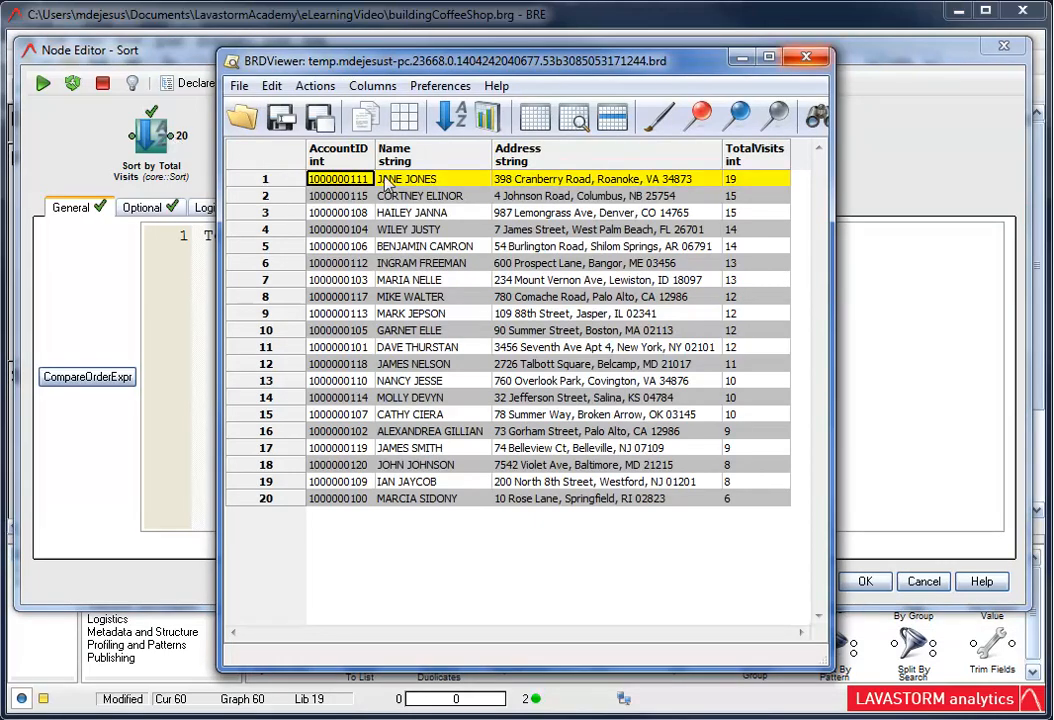
{"action": "left_click", "coordinate": [809, 58]}
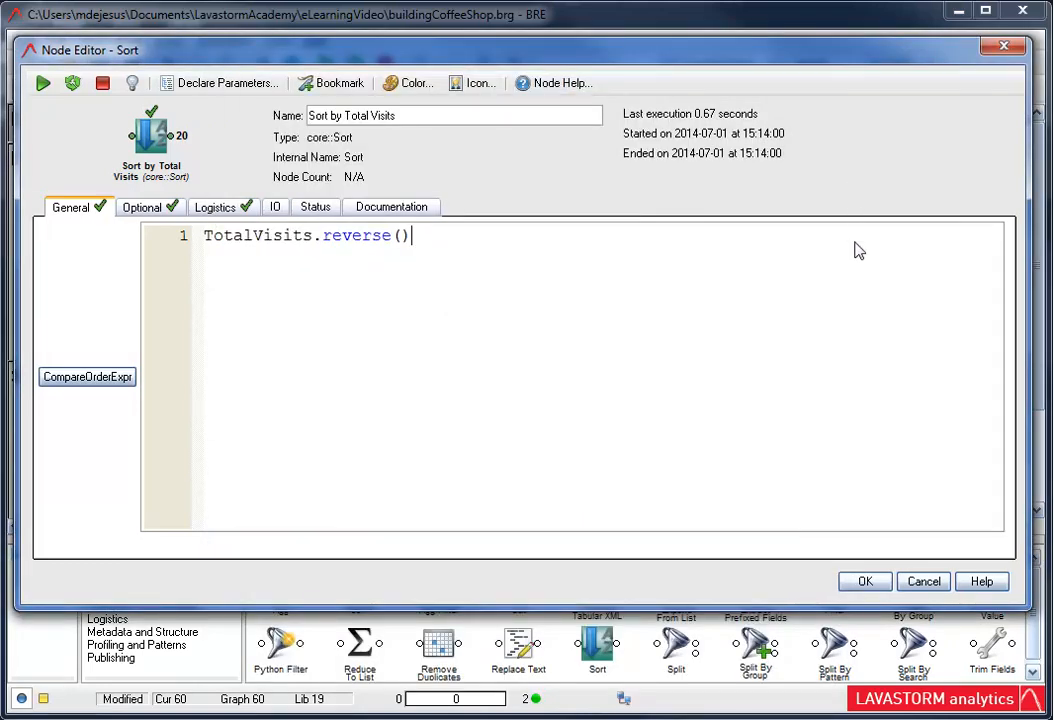
{"action": "left_click", "coordinate": [866, 583]}
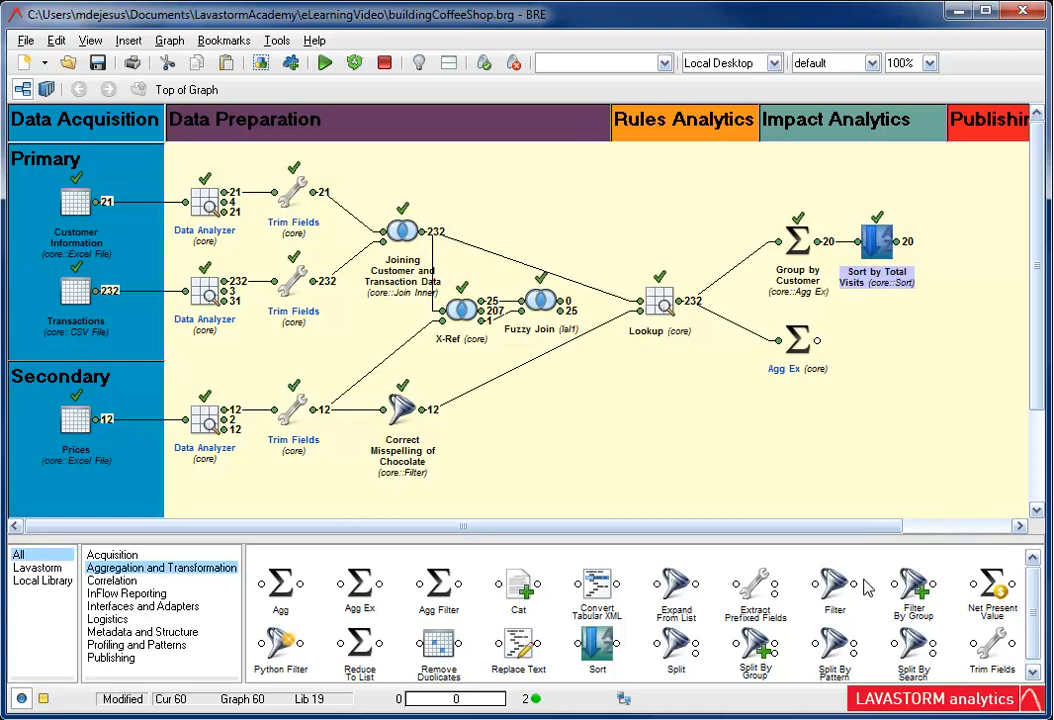
Name the lower Agg Ex node Group by Item, add totalOfOrders=sum(Price) to its script and emit Item,totalOfOrders as TotalCost
{"action": "double_click", "coordinate": [797, 345]}
{"action": "type", "text": "Group by Item"}
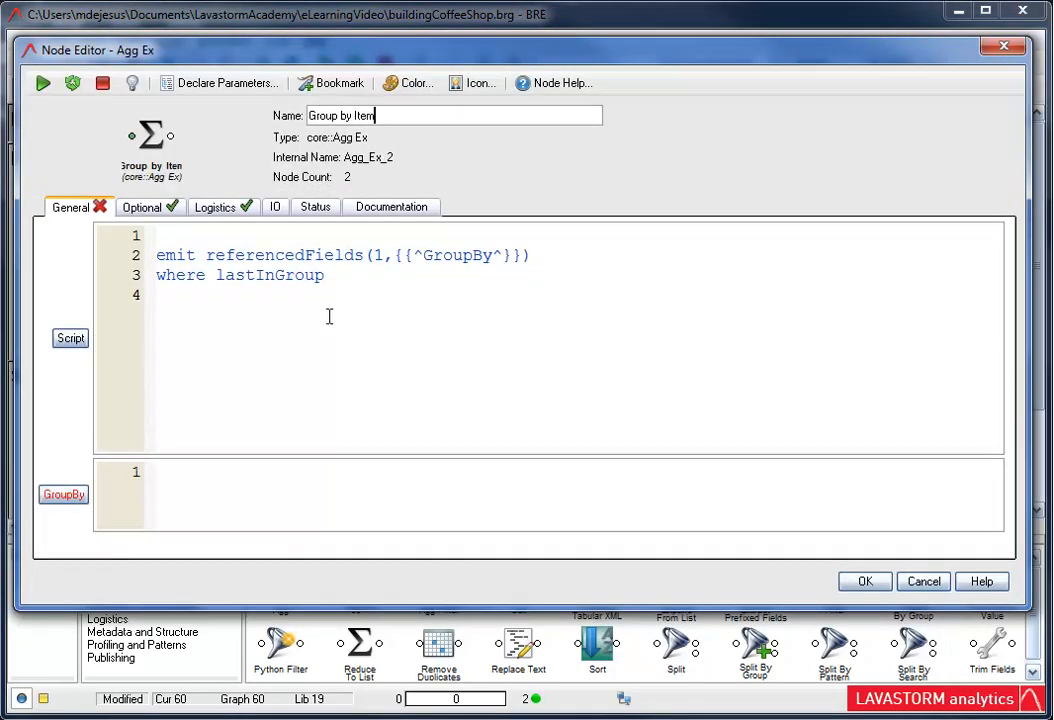
{"action": "left_click", "coordinate": [160, 235]}
{"action": "type", "text": "totalOfOrde"}
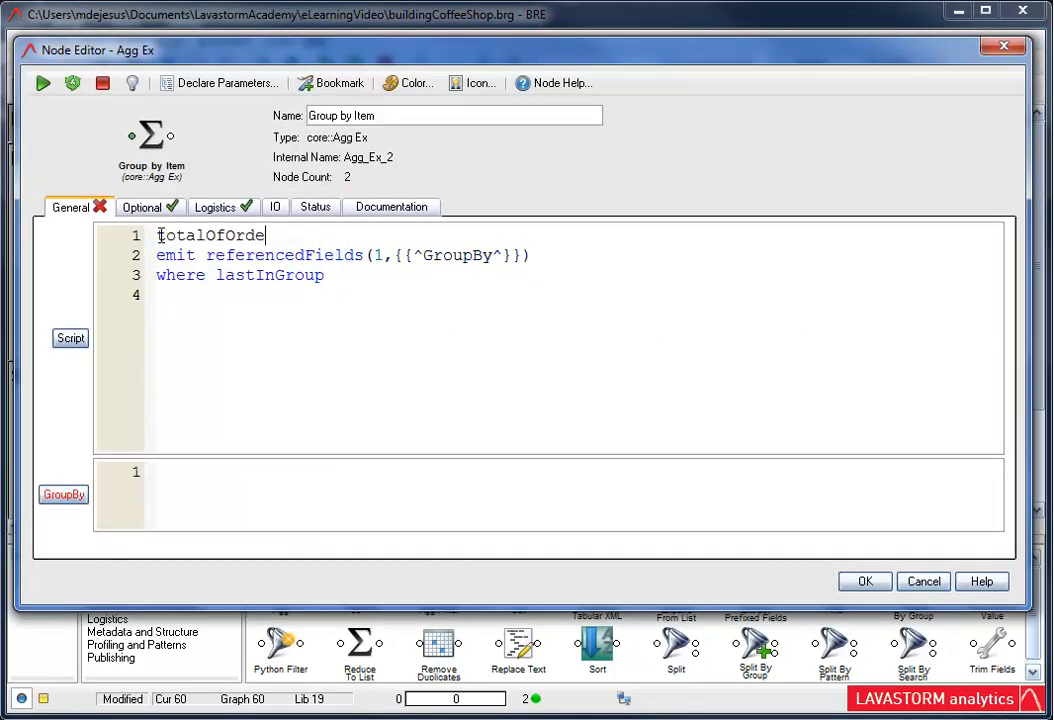
{"action": "type", "text": "rs=sum(Price)"}
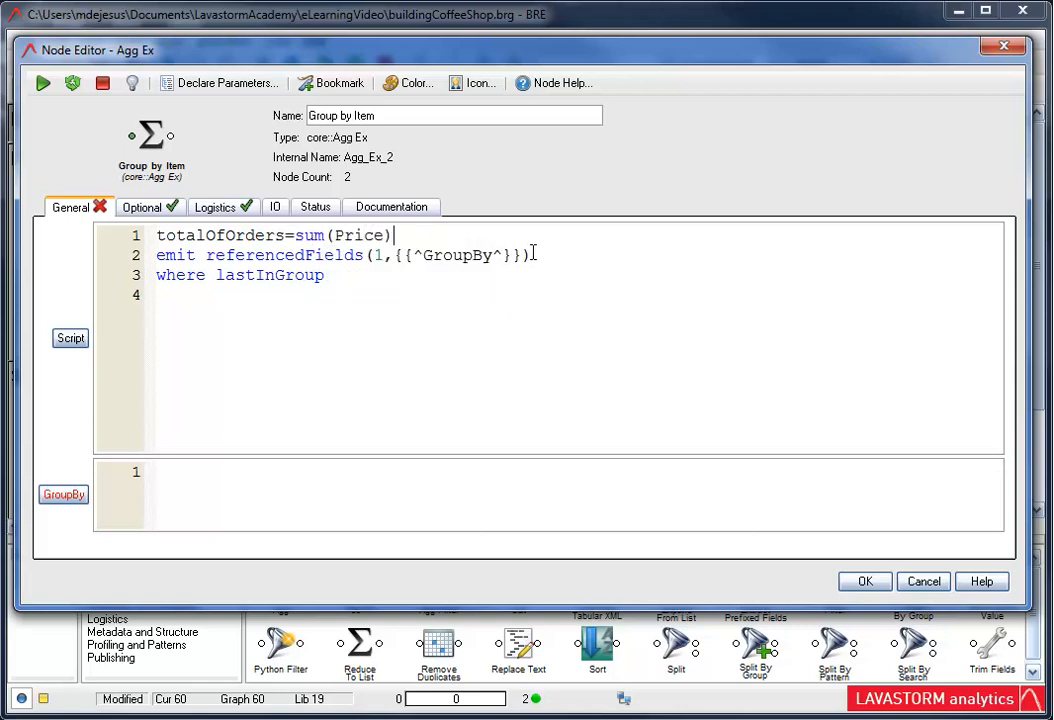
{"action": "left_click_drag", "start_coordinate": [537, 256], "coordinate": [211, 262]}
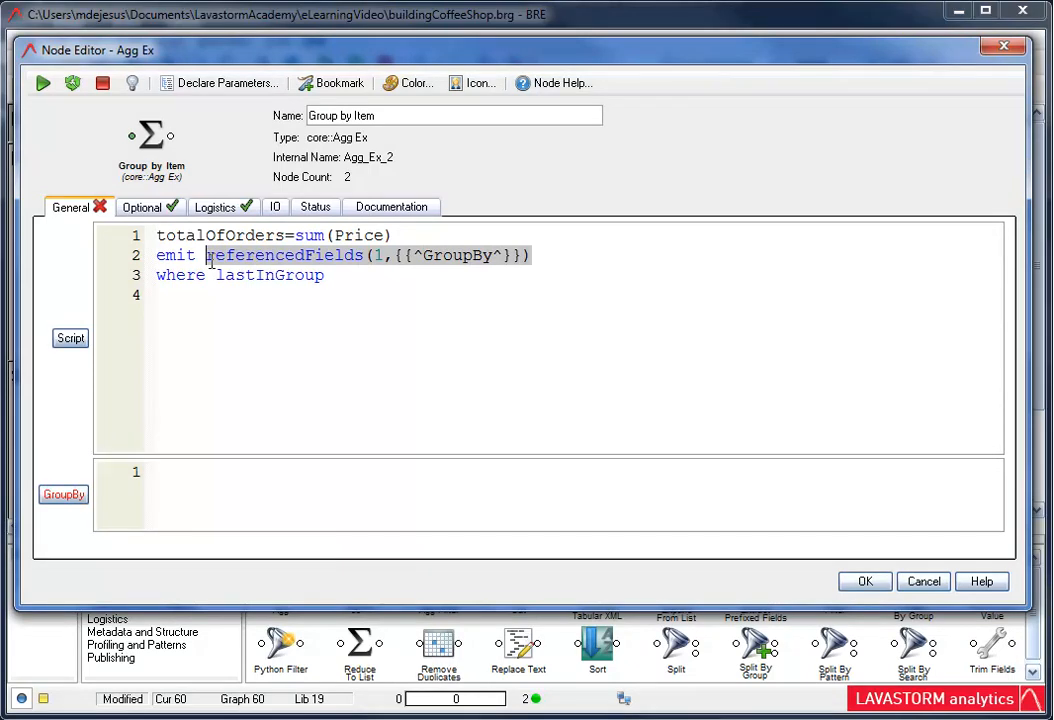
{"action": "type", "text": "Item,totalOfOrders as TotalCost"}
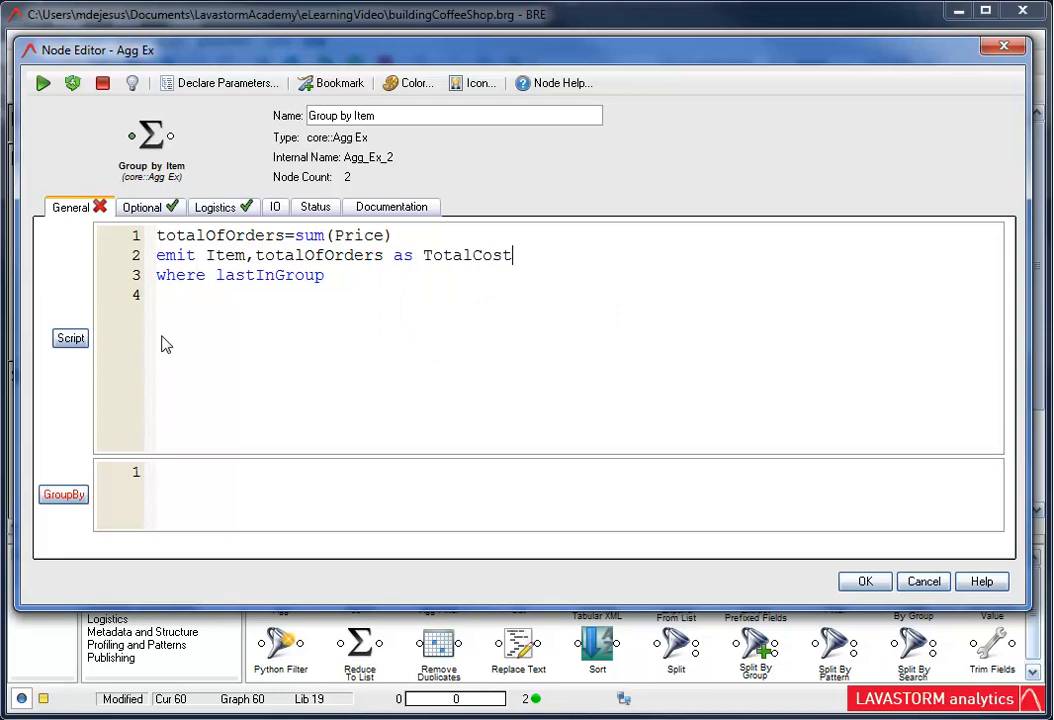
Set the GroupBy expression of Group by Item to the Item input field and run the node
{"action": "right_click", "coordinate": [155, 474]}
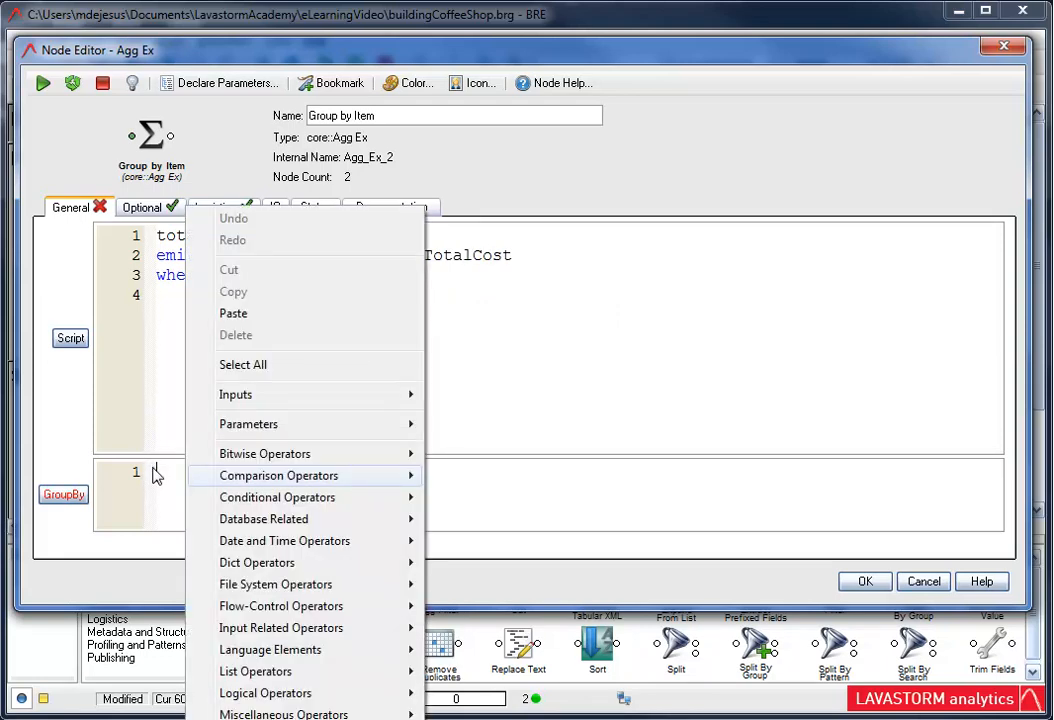
{"action": "left_click", "coordinate": [470, 468]}
{"action": "type", "text": "Item"}
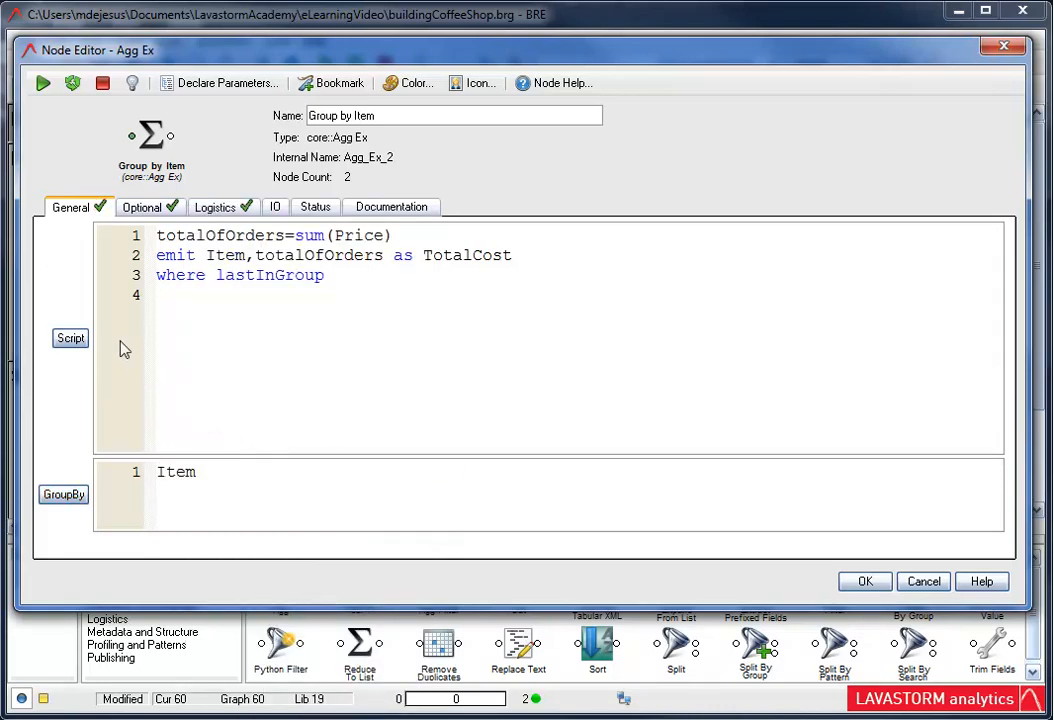
{"action": "left_click", "coordinate": [43, 85]}
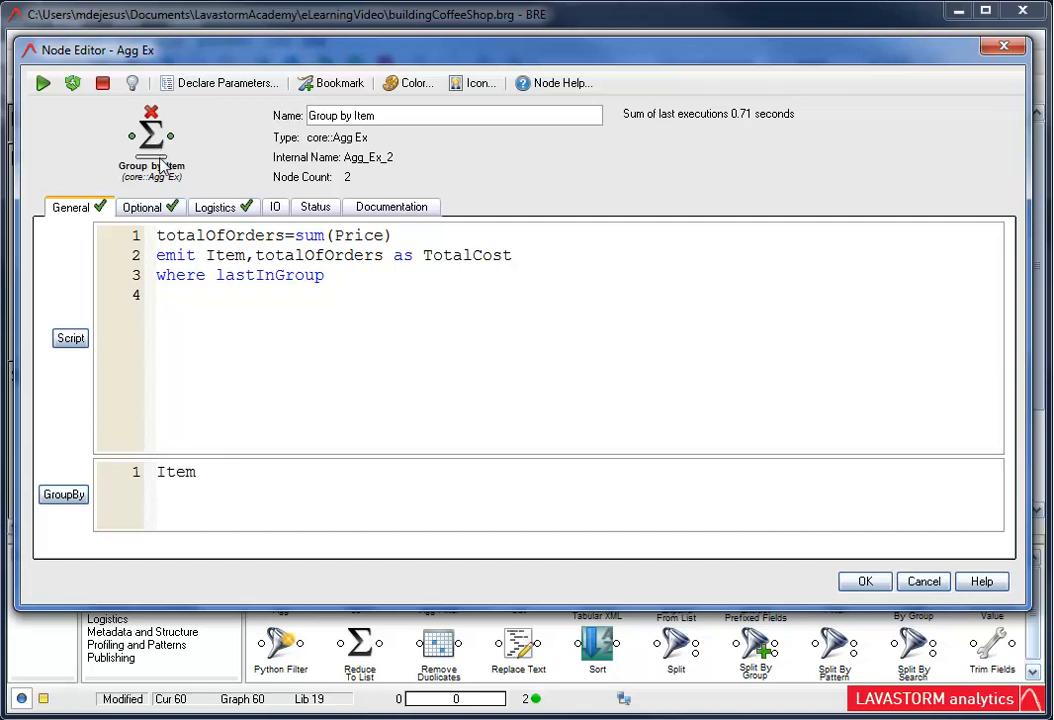
Set the optional SortInput parameter of Group by Item to true and rerun the node
{"action": "left_click", "coordinate": [146, 208]}
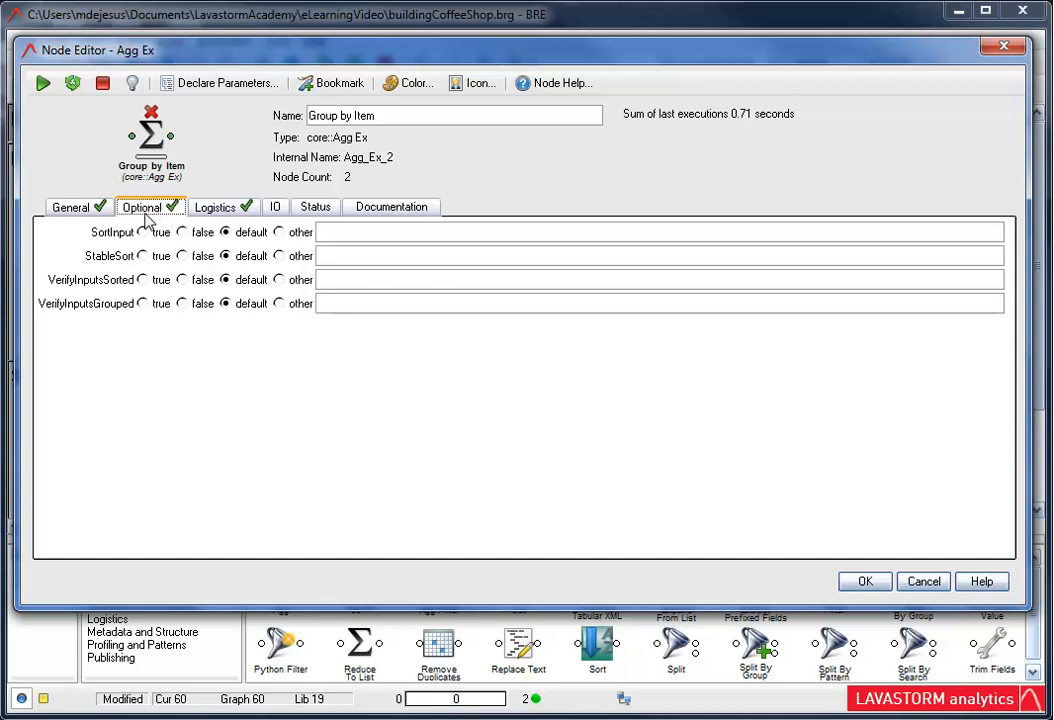
{"action": "left_click", "coordinate": [143, 232]}
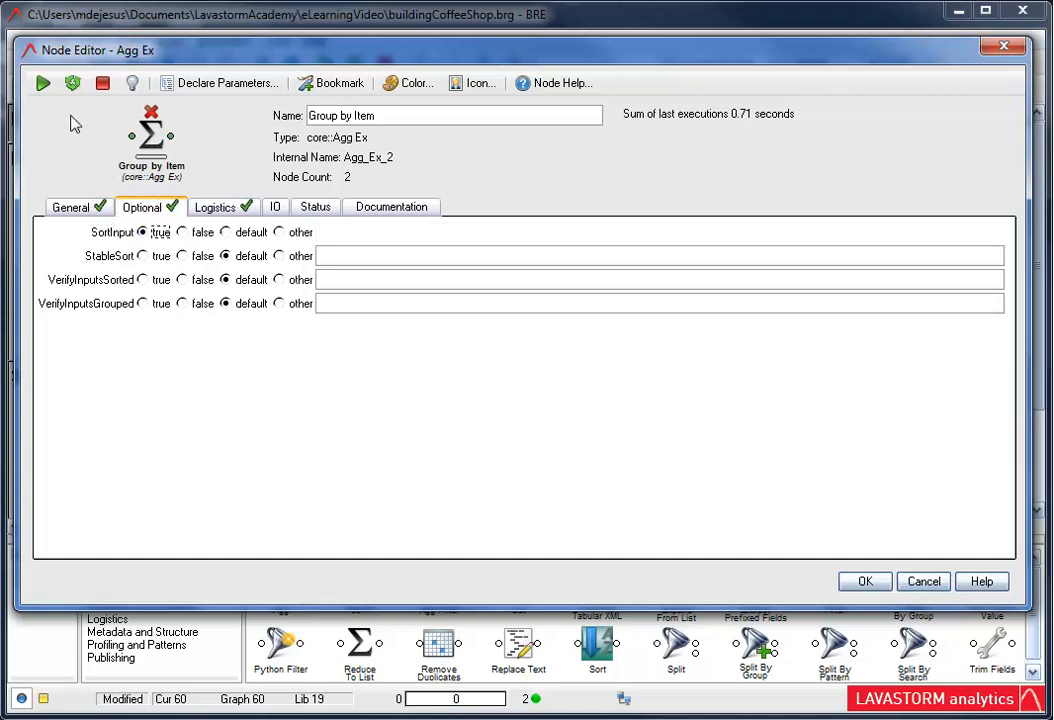
{"action": "left_click", "coordinate": [72, 85]}
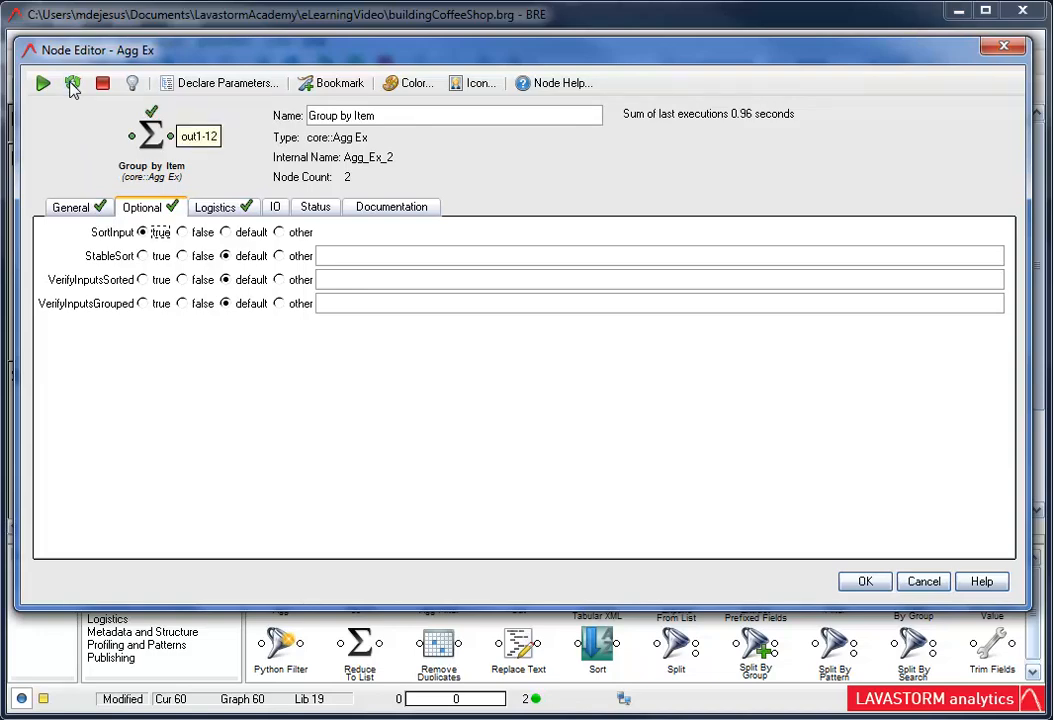
Review the TotalCost per item in the Group by Item output and accept the node's settings
{"action": "double_click", "coordinate": [172, 139]}
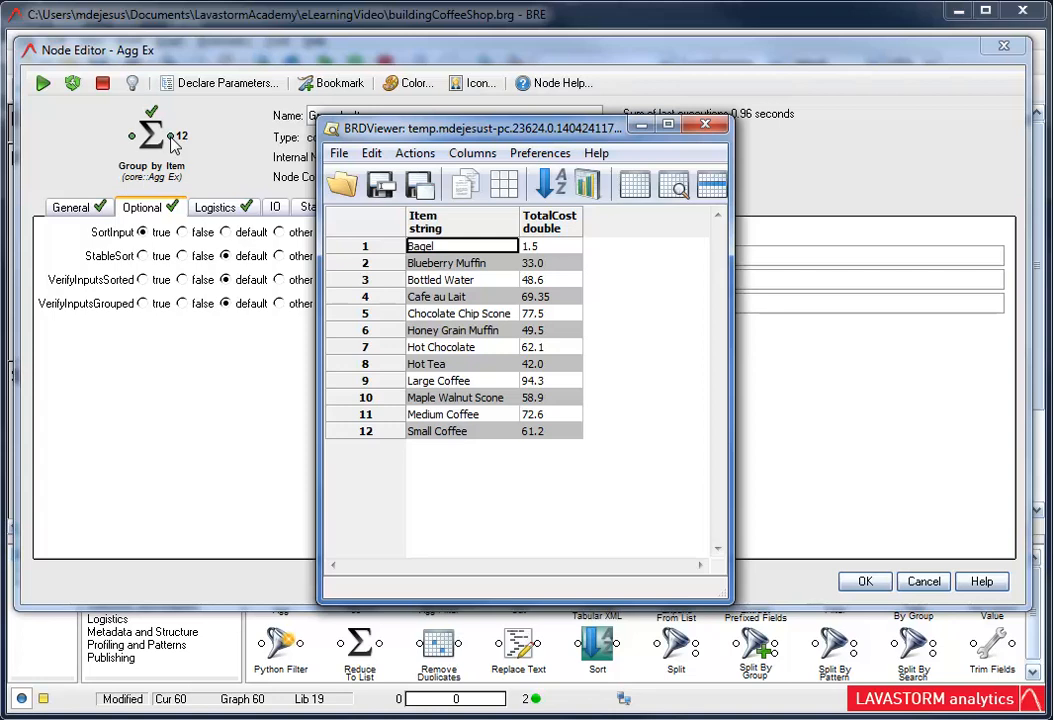
{"action": "left_click", "coordinate": [708, 127]}
{"action": "left_click", "coordinate": [866, 583]}
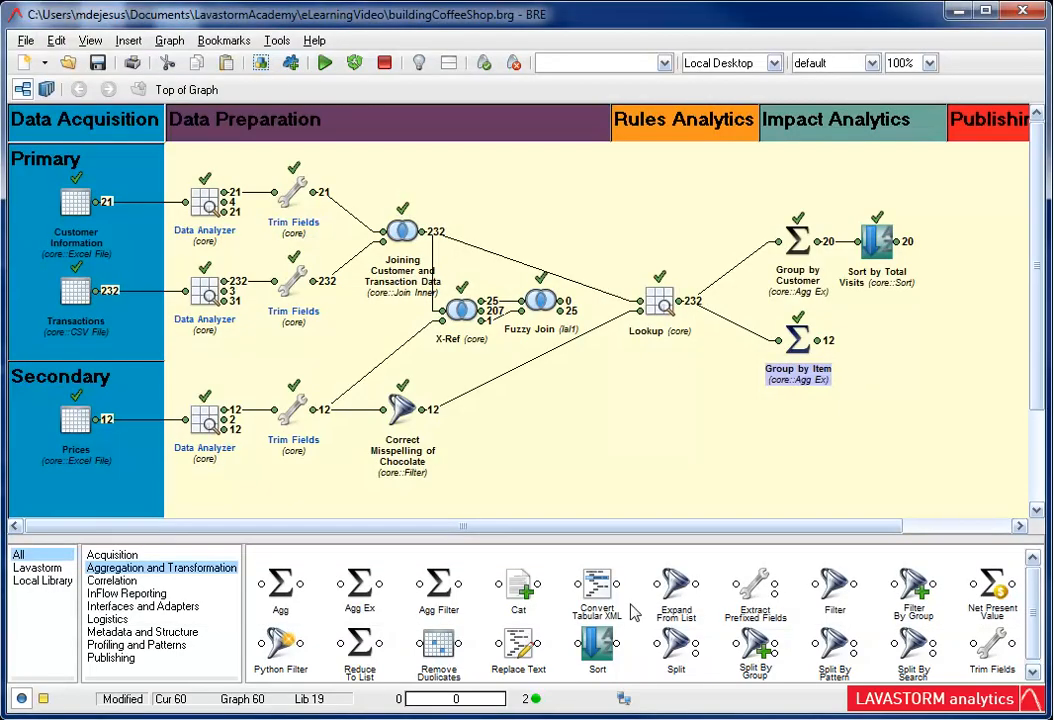
Add a Sort node after Group by Item and name it Sort by Total Costs
{"action": "double_click", "coordinate": [597, 646]}
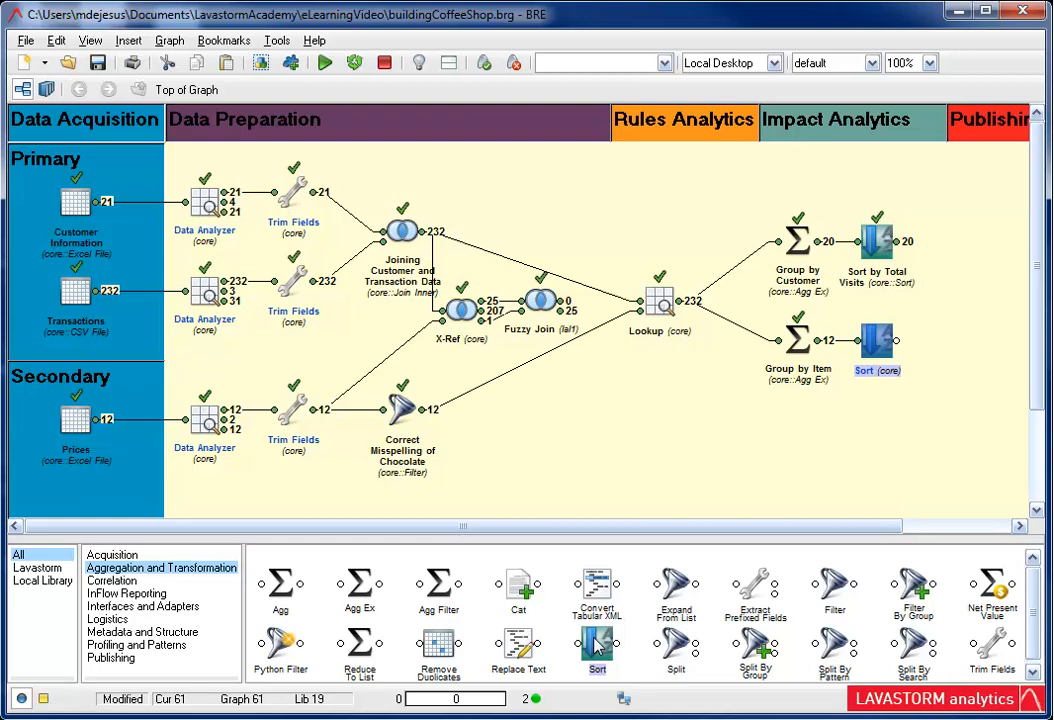
{"action": "double_click", "coordinate": [877, 341]}
{"action": "type", "text": "Sort by Total Costs"}
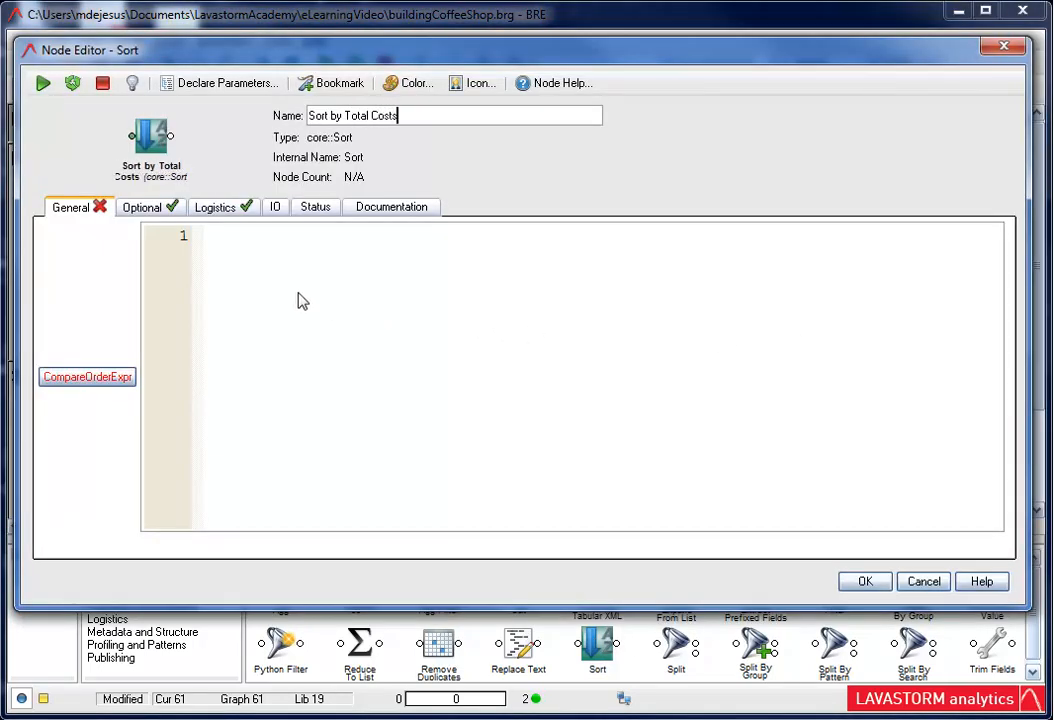
Set the compare order expression of Sort by Total Costs to TotalCost.reverse() and run the node
{"action": "right_click", "coordinate": [212, 233]}
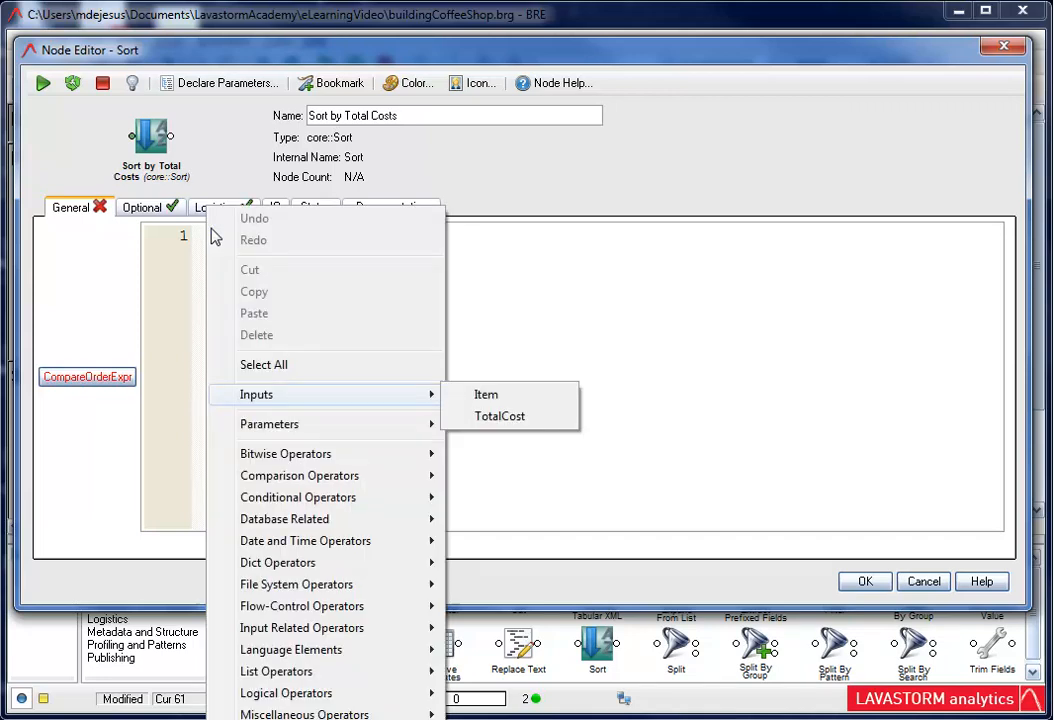
{"action": "left_click", "coordinate": [495, 416]}
{"action": "type", "text": ".revers"}
{"action": "key", "text": "Return"}
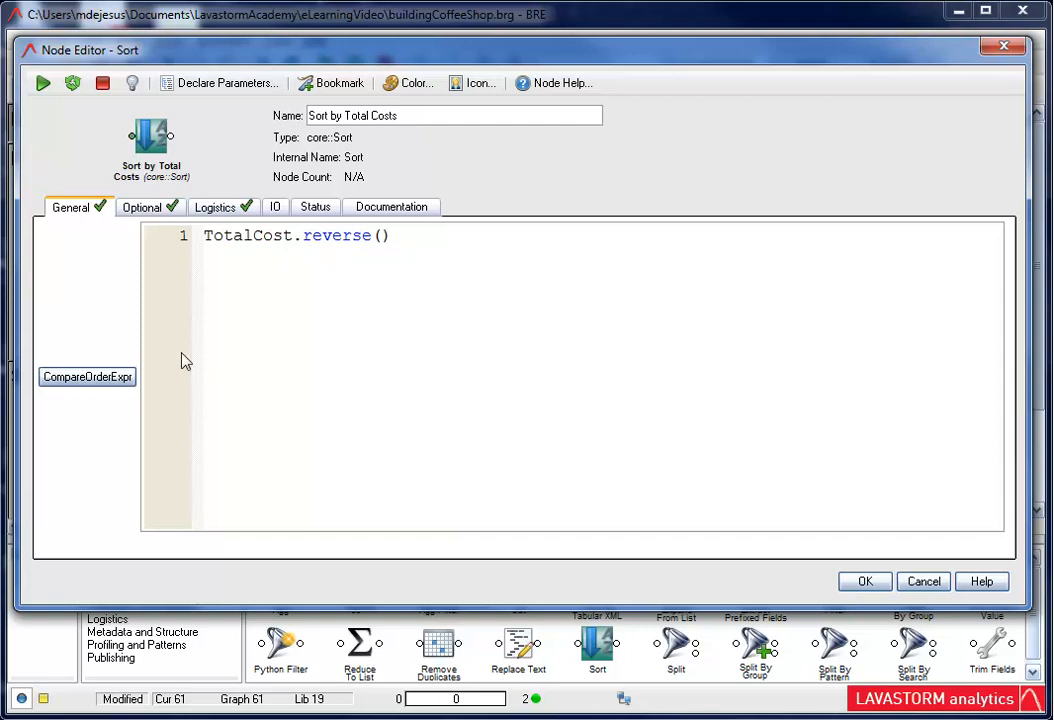
{"action": "left_click", "coordinate": [43, 83]}
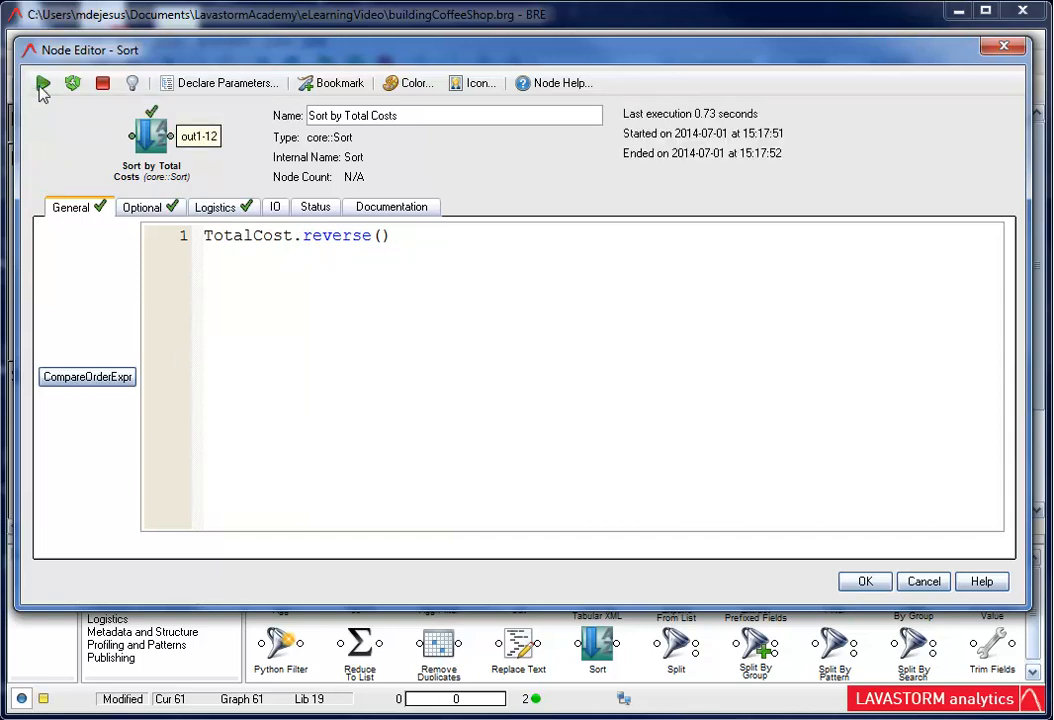
Review the item with the highest TotalCost in the sorted output and accept the Sort by Total Costs settings
{"action": "double_click", "coordinate": [171, 141]}
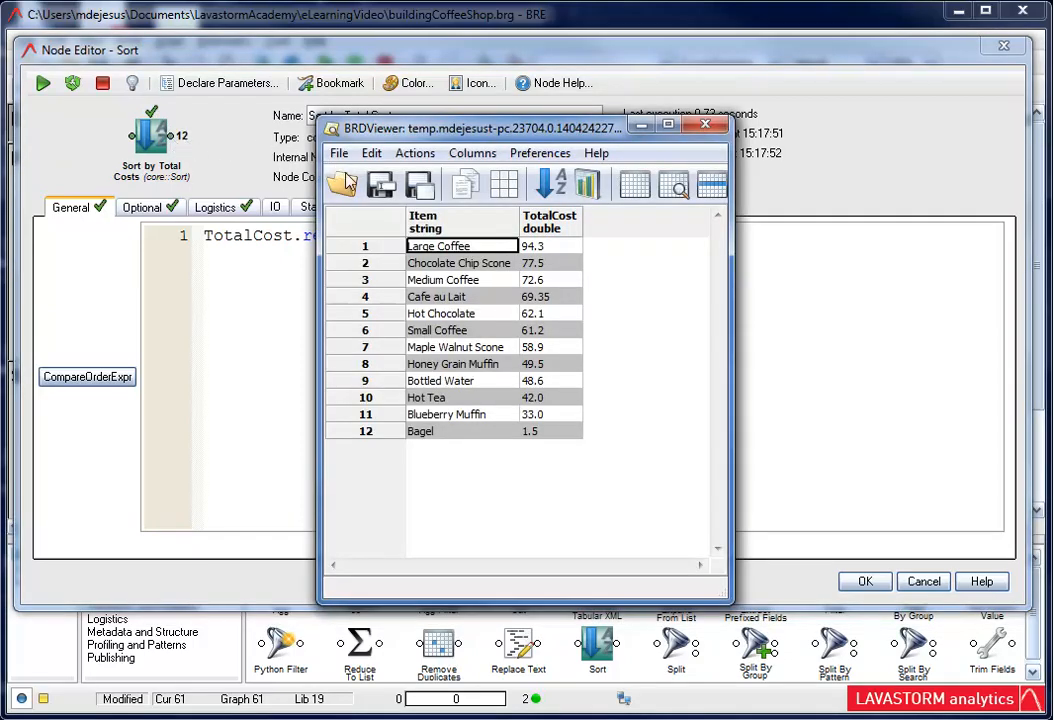
{"action": "left_click", "coordinate": [388, 250]}
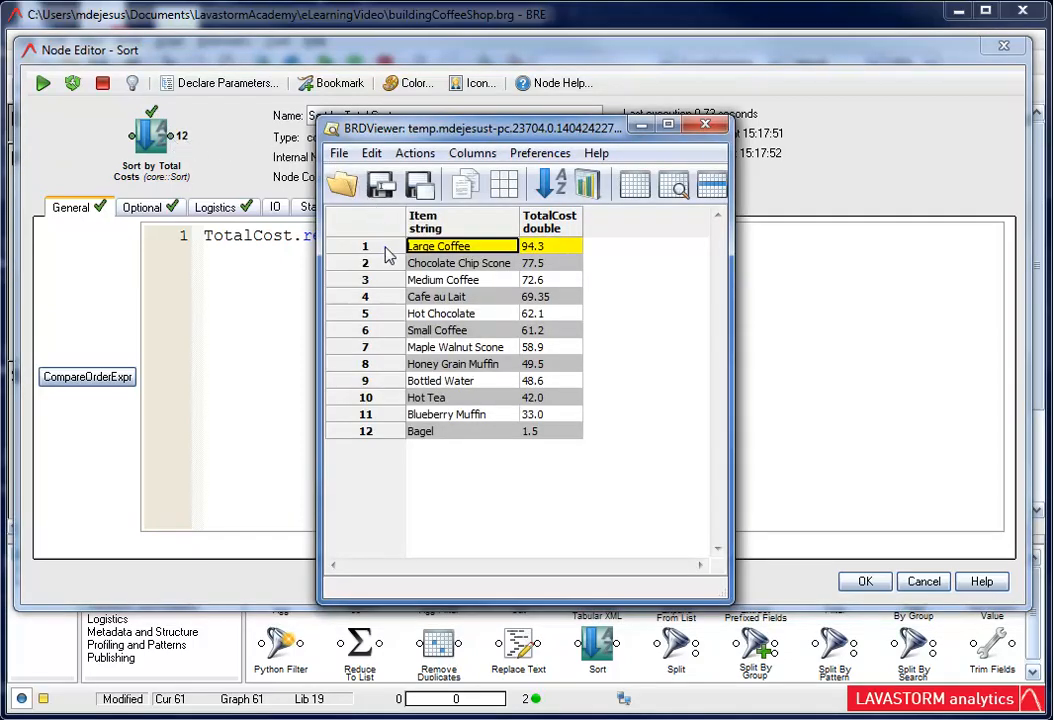
{"action": "left_click", "coordinate": [708, 126]}
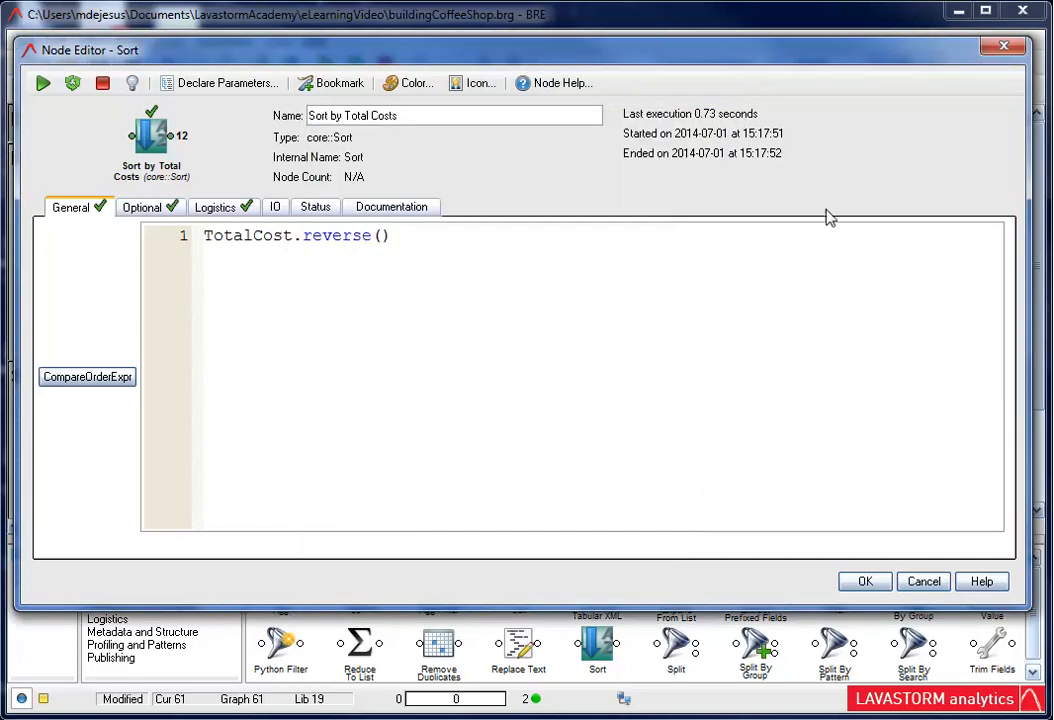
{"action": "left_click", "coordinate": [865, 581]}
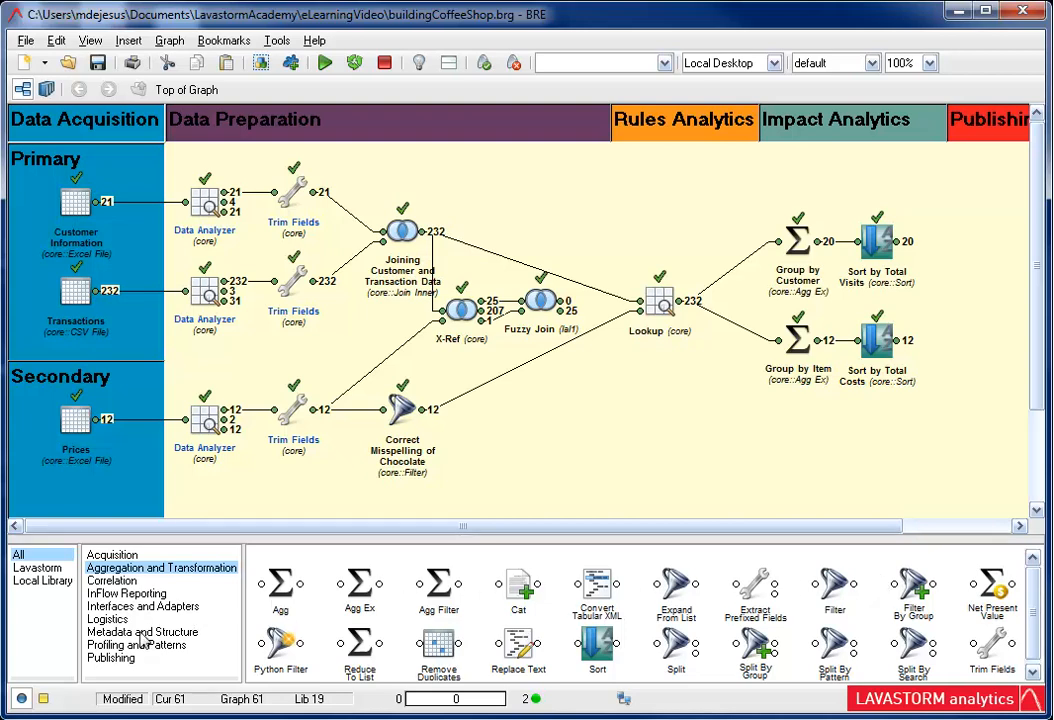
Add an Output Excel publishing node and connect the outputs of Sort by Total Visits and Sort by Total Costs to it
{"action": "left_click", "coordinate": [112, 658]}
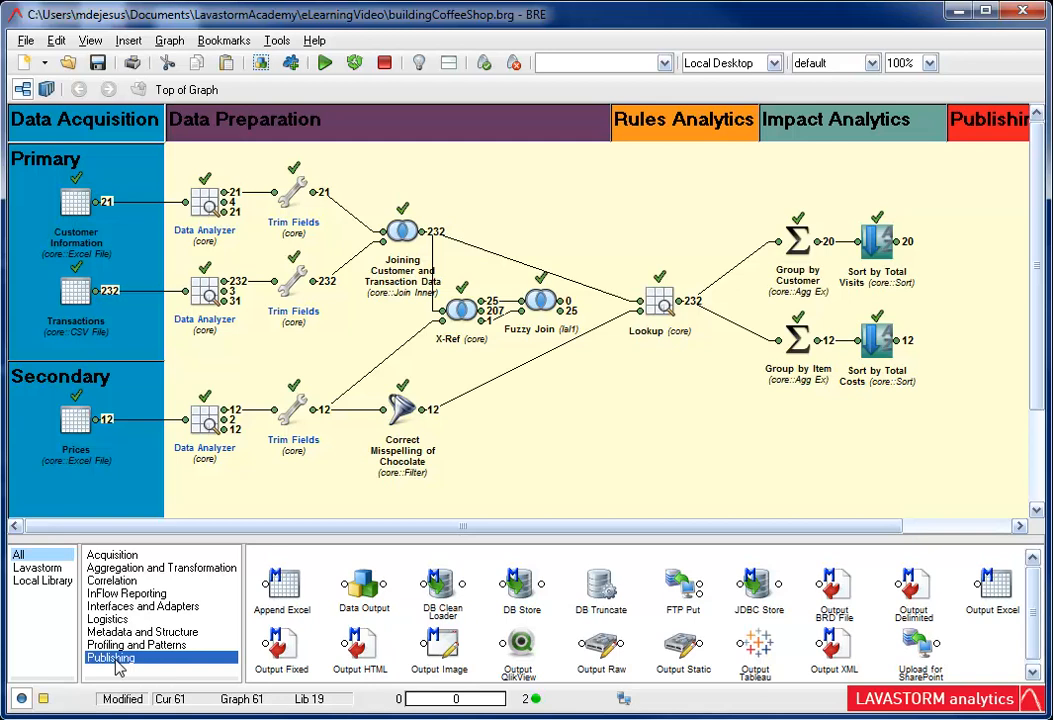
{"action": "double_click", "coordinate": [993, 590]}
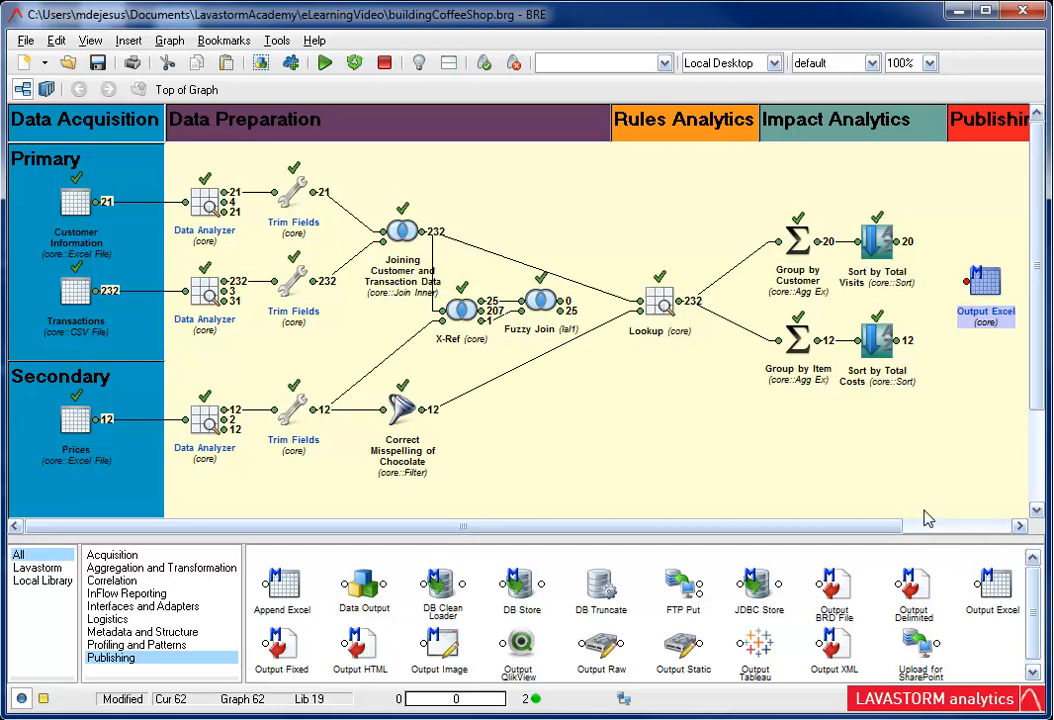
{"action": "left_click_drag", "start_coordinate": [893, 241], "coordinate": [967, 281]}
{"action": "left_click_drag", "start_coordinate": [893, 340], "coordinate": [967, 291]}
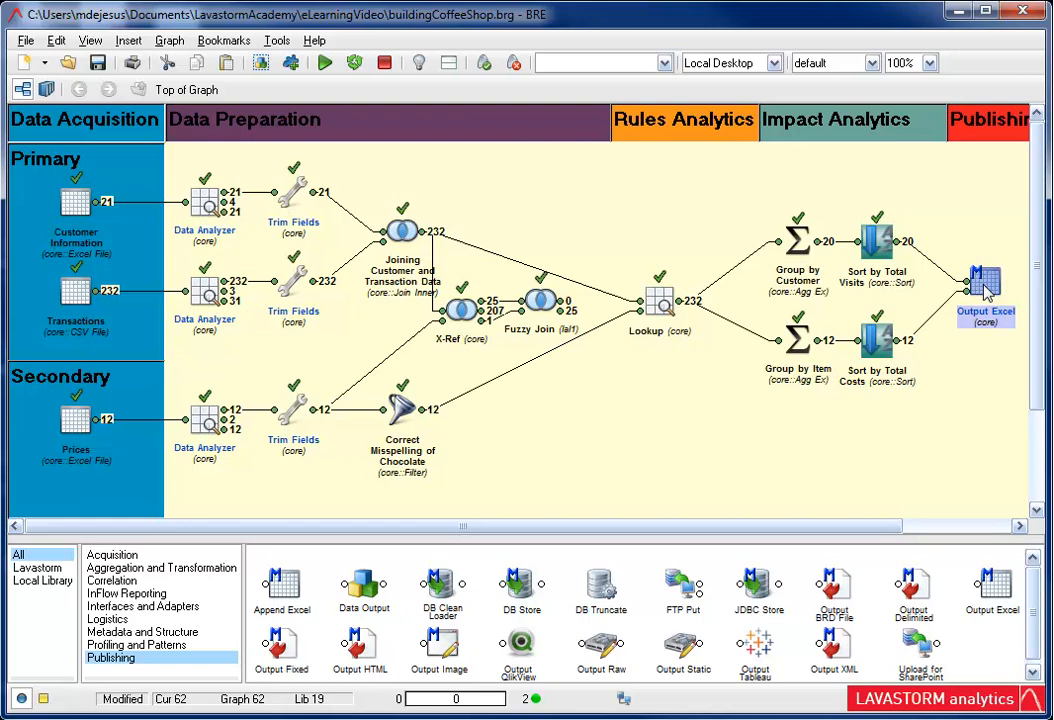
Set the Output Excel node's output file to BusinessData.xls in the DataFiles folder
{"action": "double_click", "coordinate": [984, 288]}
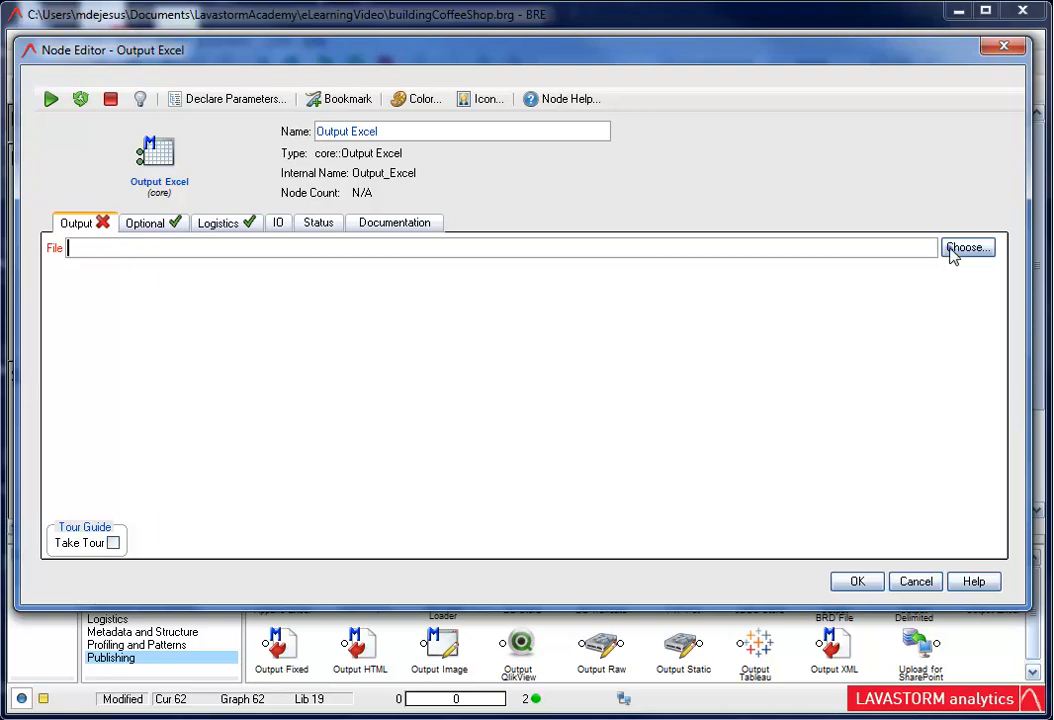
{"action": "left_click", "coordinate": [953, 249]}
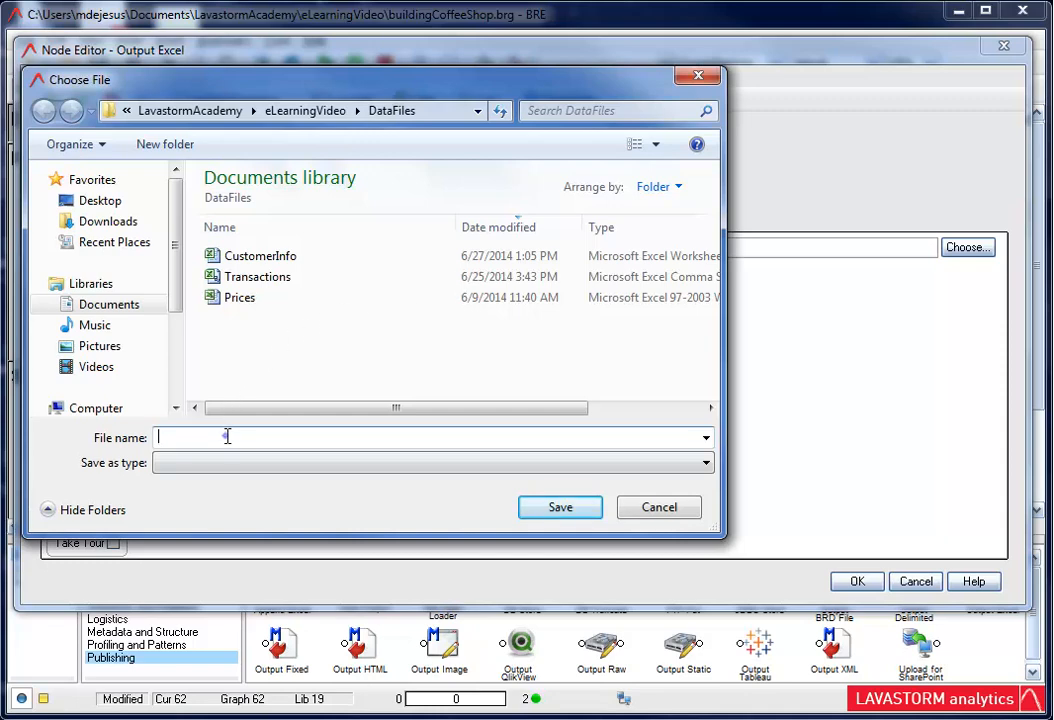
{"action": "type", "text": "BusinessData.xls"}
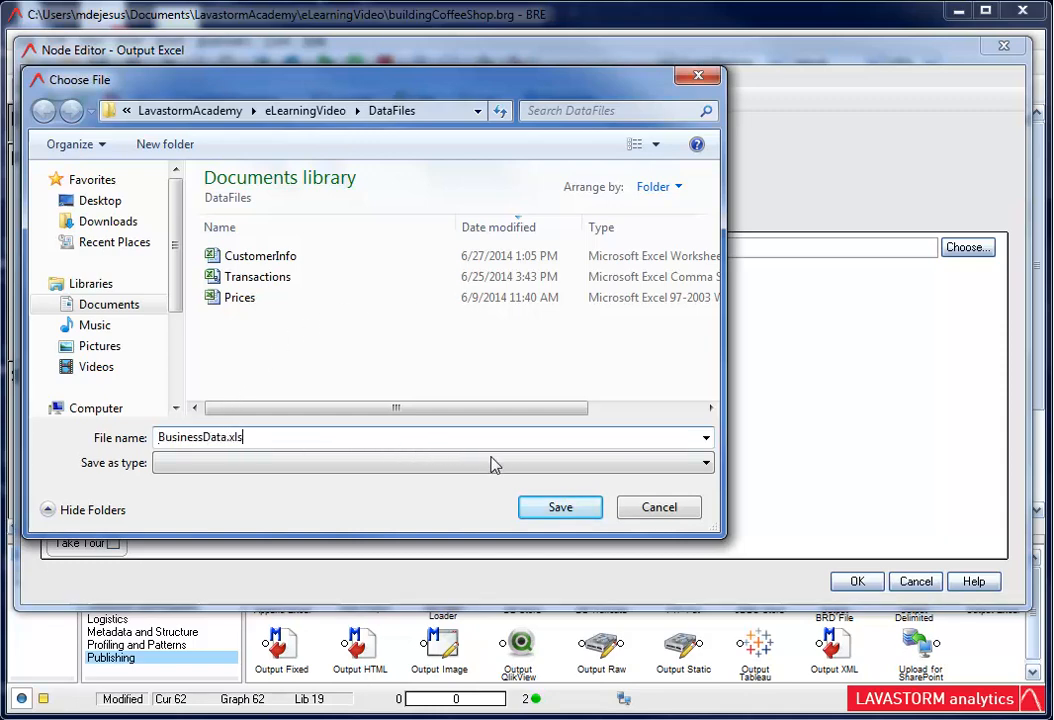
{"action": "left_click", "coordinate": [557, 507]}
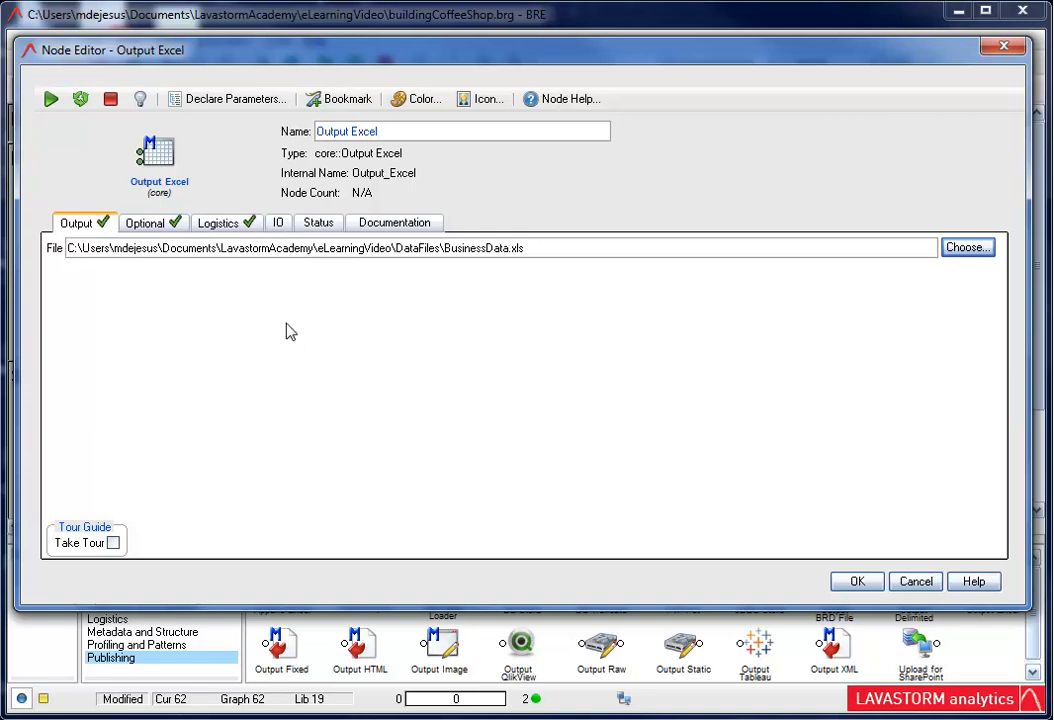
Rename the Output Excel inputs to Most Frequent Customer for Sort by Total Visits and Highest Revenue Item for Sort by Total Costs, and accept the settings
{"action": "left_click", "coordinate": [278, 224]}
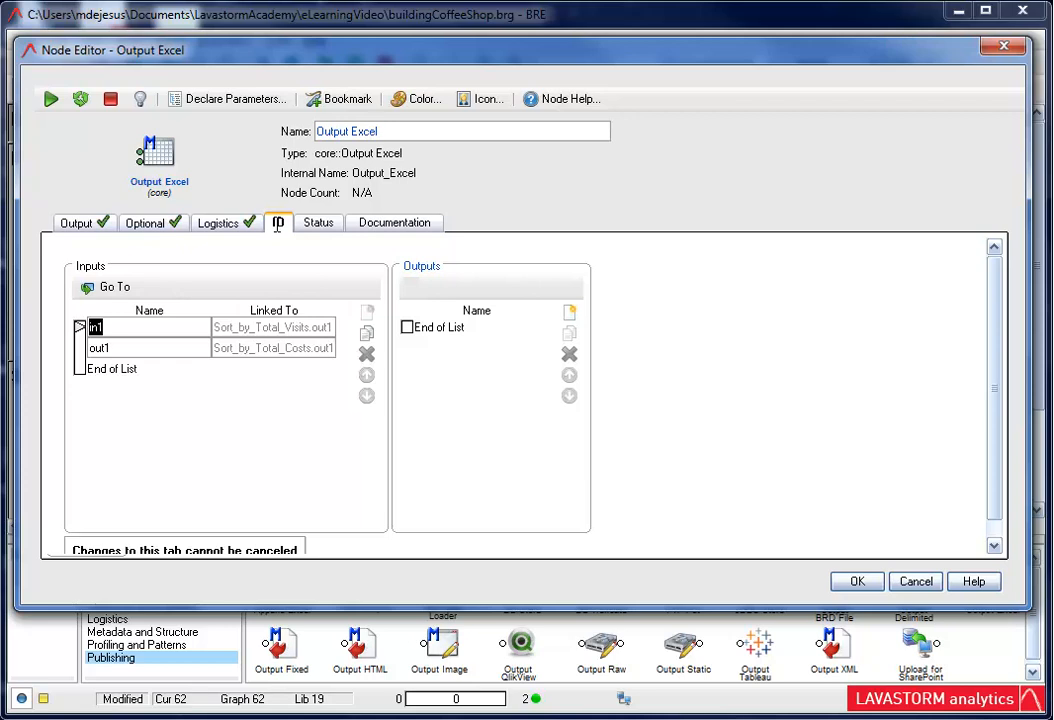
{"action": "type", "text": "Most Frequent Cu"}
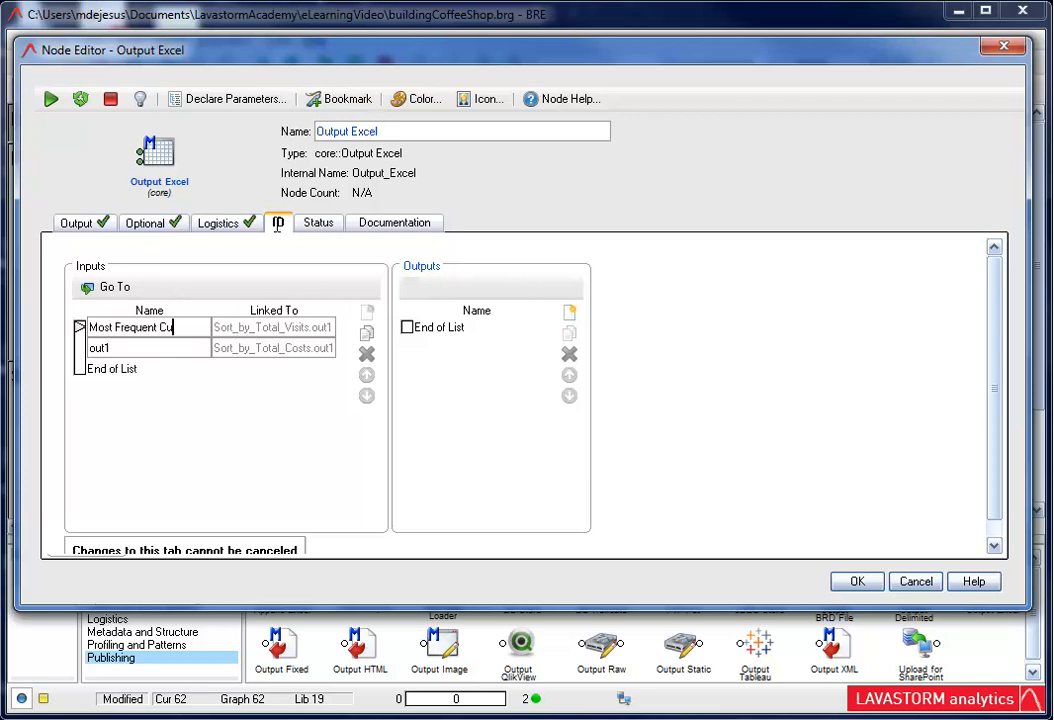
{"action": "type", "text": "stomer"}
{"action": "left_click", "coordinate": [115, 348]}
{"action": "type", "text": "Highest Revenue Item"}
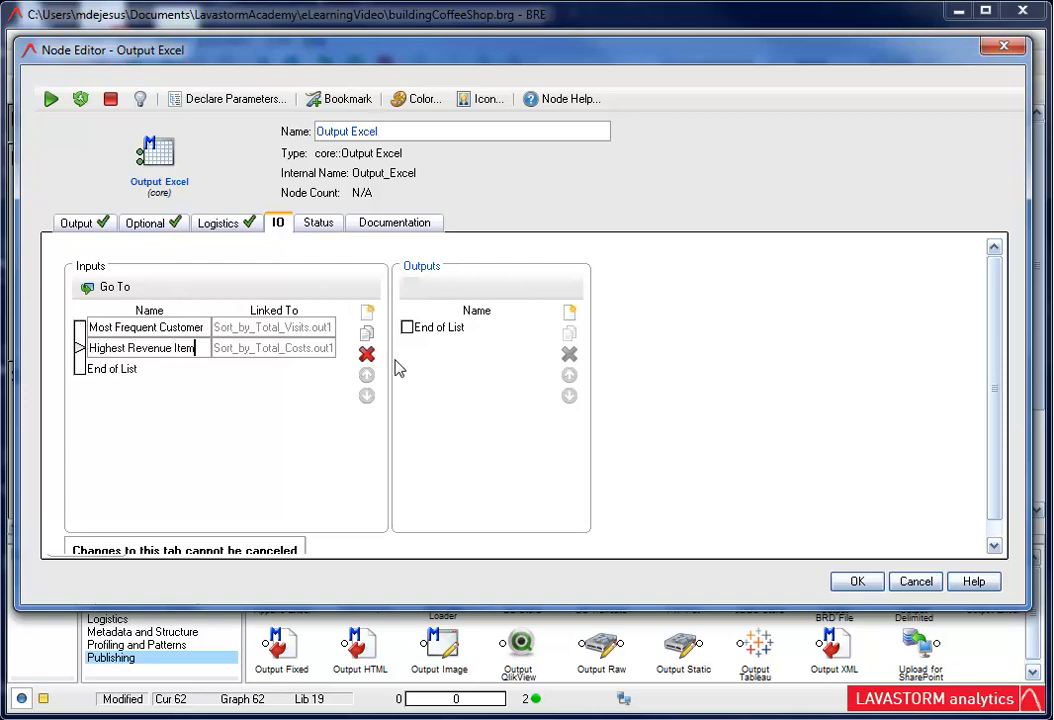
{"action": "left_click", "coordinate": [857, 581]}
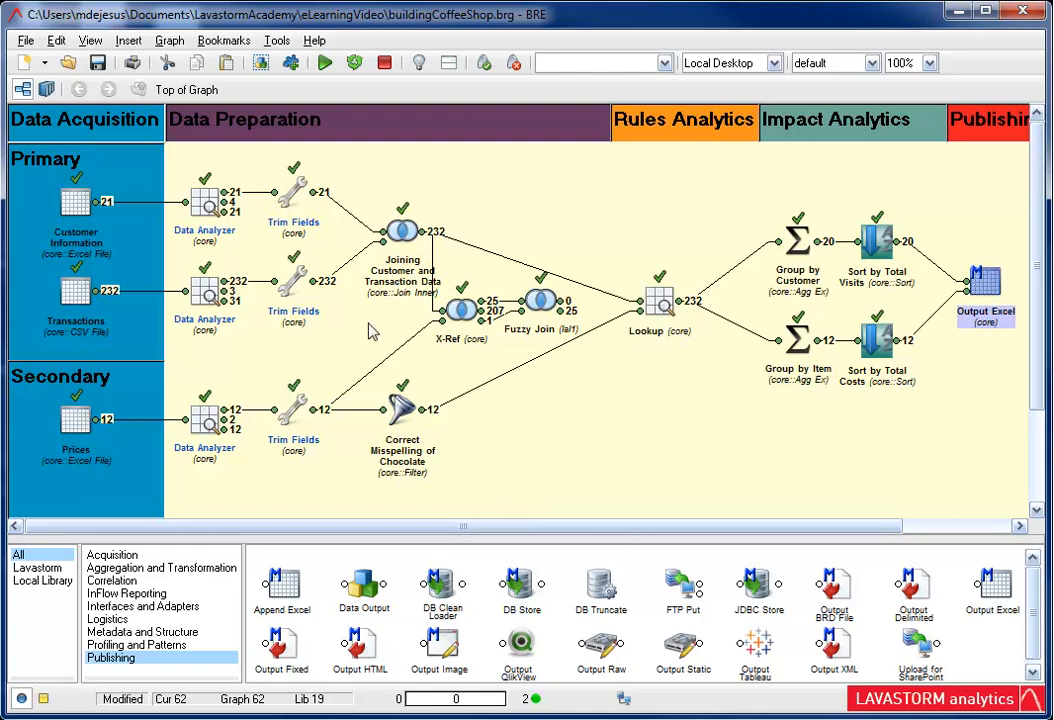
Run the Output Excel node, review the exported BusinessData workbook in Microsoft Excel, and close it
{"action": "left_click", "coordinate": [324, 63]}
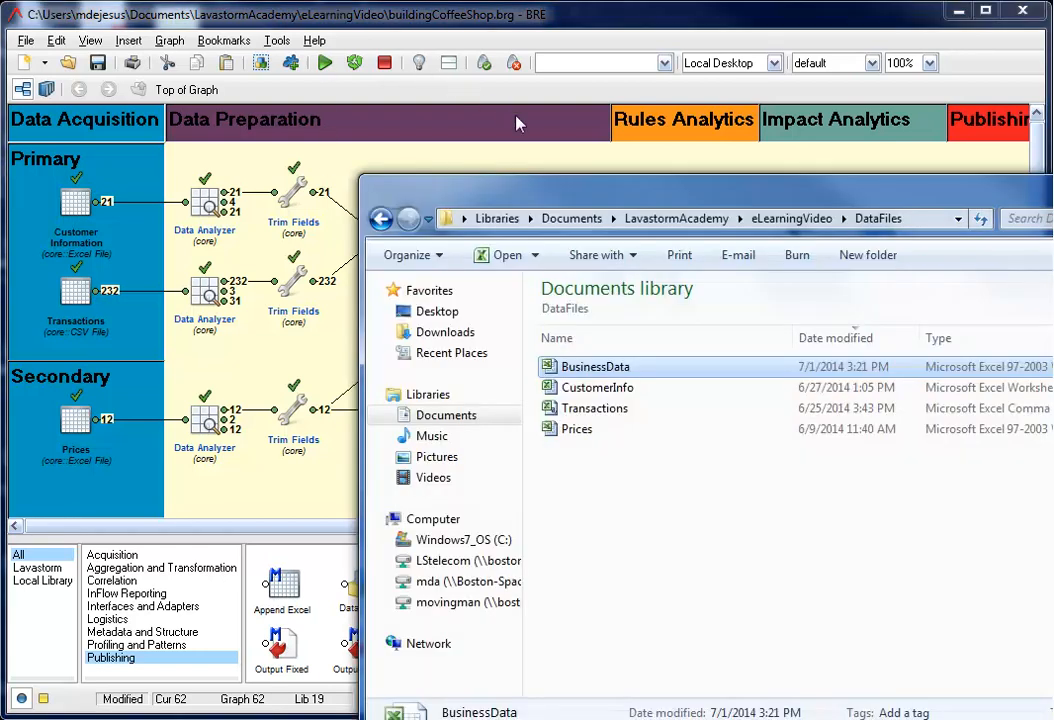
{"action": "double_click", "coordinate": [616, 370]}
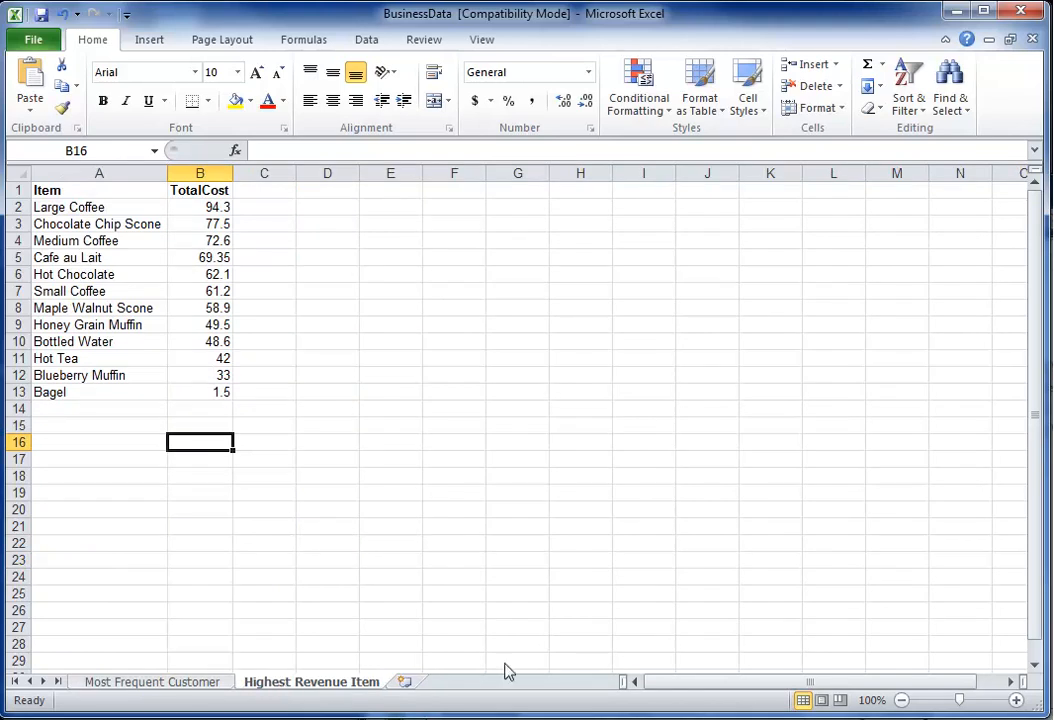
{"action": "left_click", "coordinate": [1019, 11]}
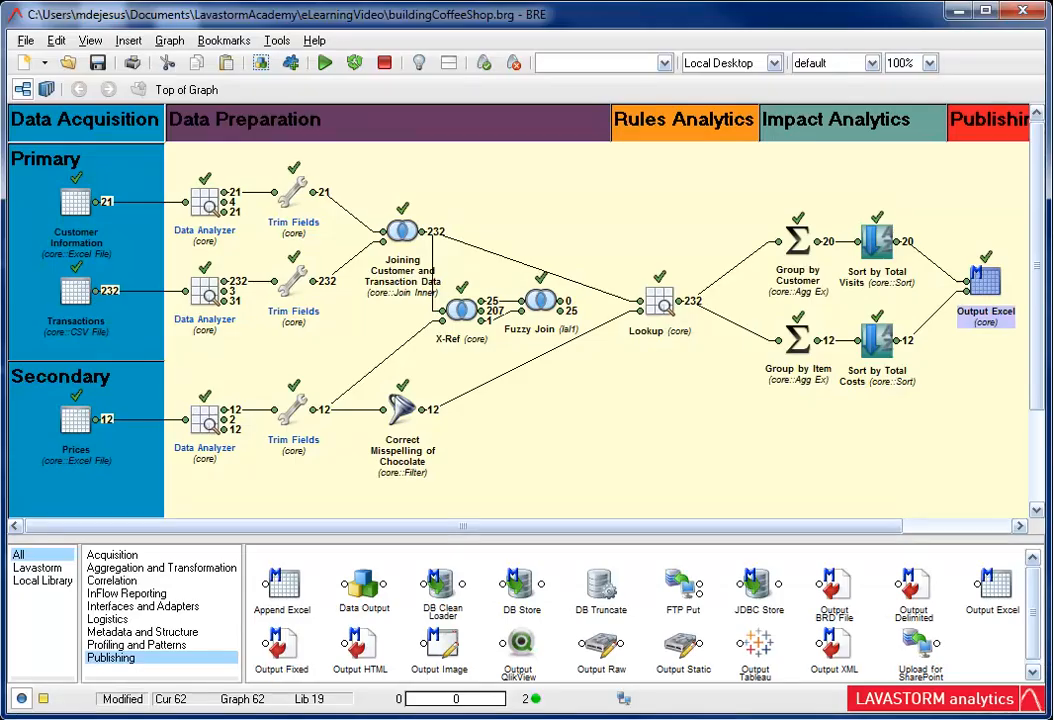